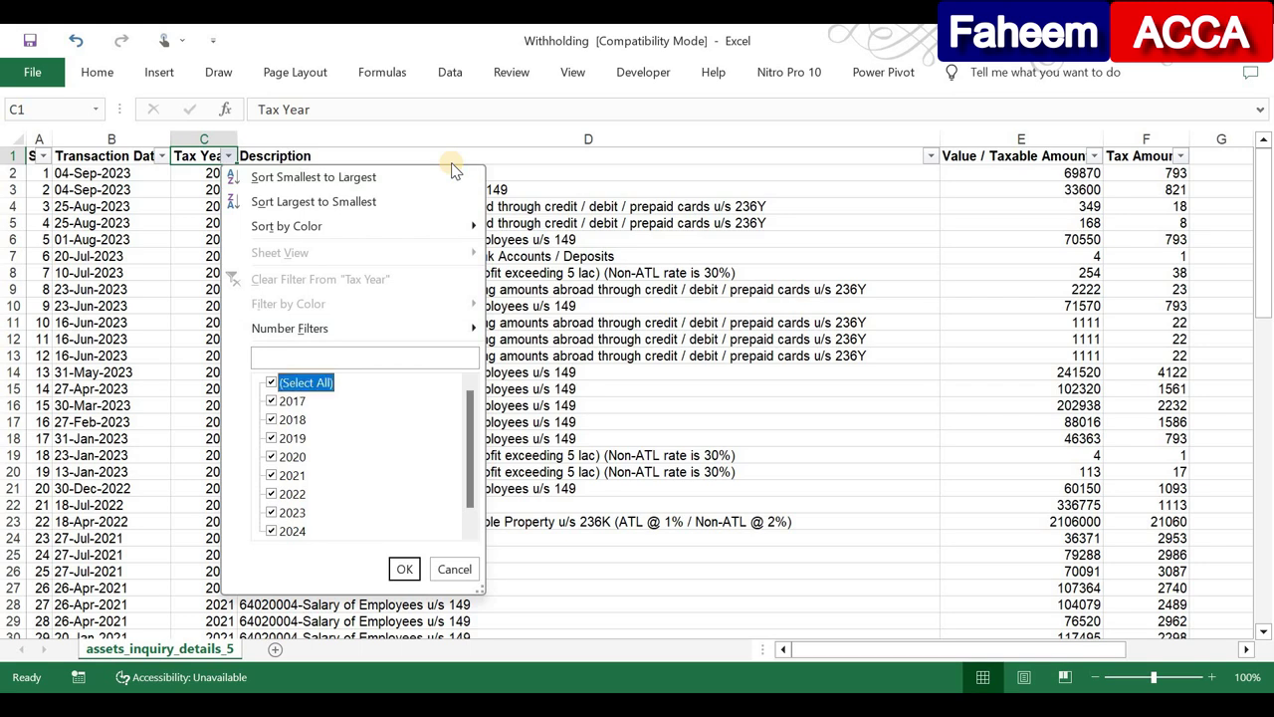
- Filter the Tax Year column of the withholding records to show only 2023
{"action": "key", "text": "space"}
{"action": "key", "text": "Return"}
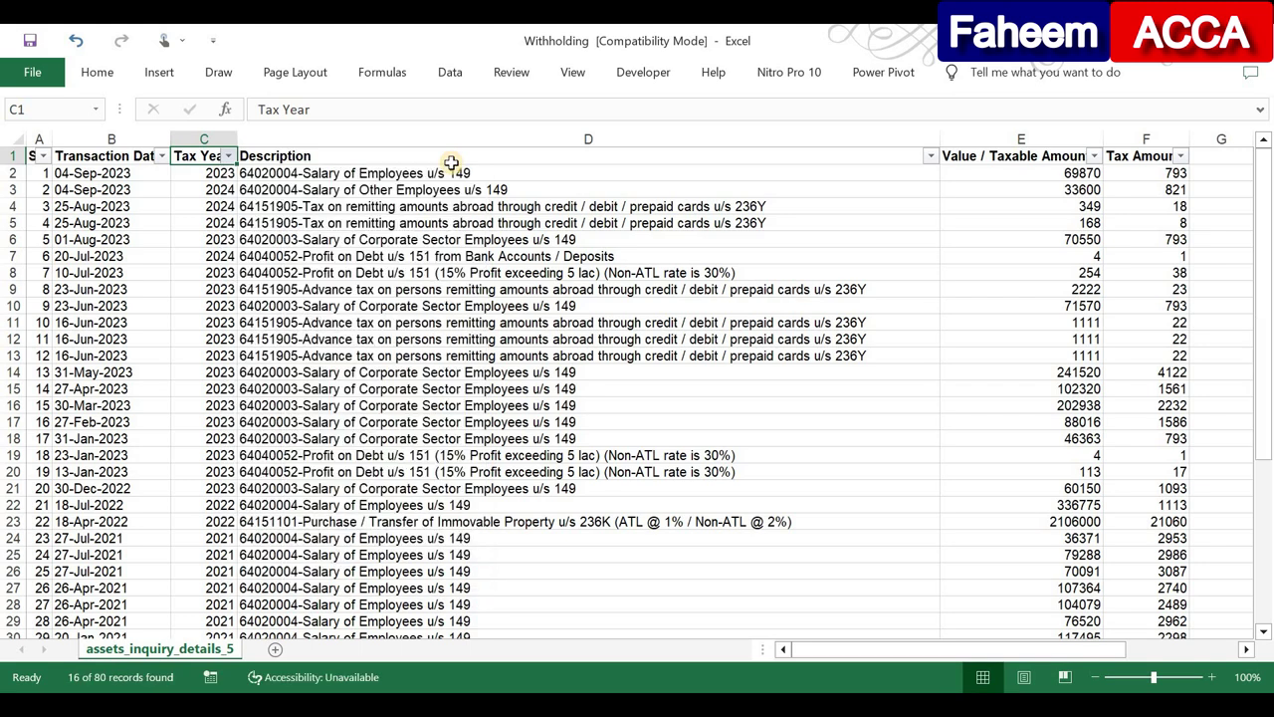
{"action": "key", "text": "Down"}
{"action": "key", "text": "Right"}
{"action": "key", "text": "Right"}
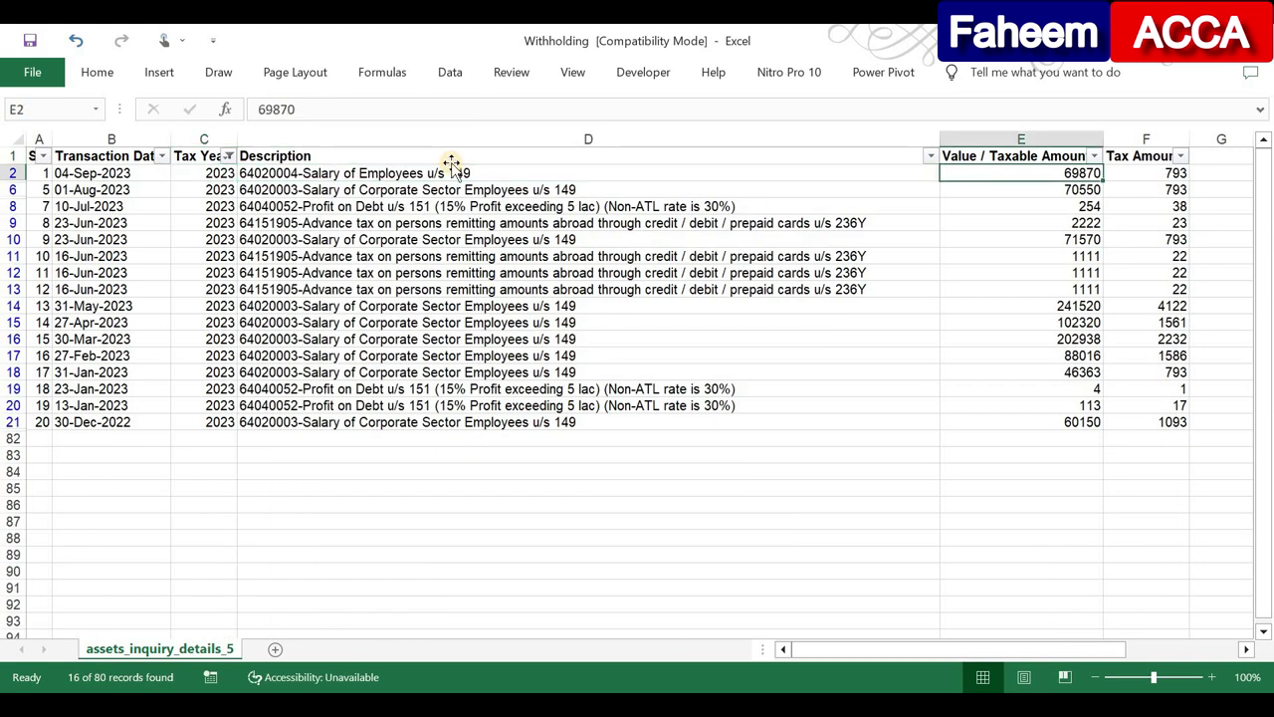
- Filter the Description column of the withholding records to entries containing 149
{"action": "left_click", "coordinate": [451, 163]}
{"action": "key", "text": "alt+Down"}
{"action": "key", "text": "Down"}
{"action": "key", "text": "Down"}
{"action": "key", "text": "Down"}
{"action": "key", "text": "Down"}
{"action": "key", "text": "Down"}
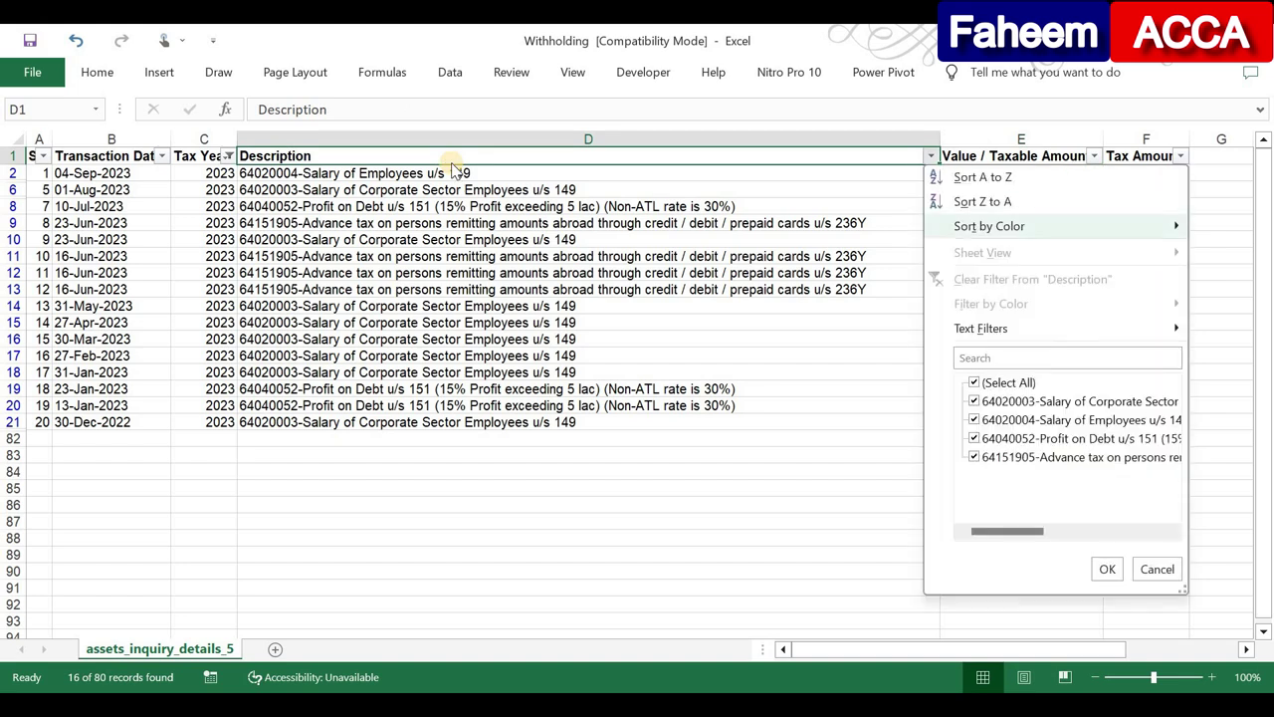
{"action": "type", "text": "149"}
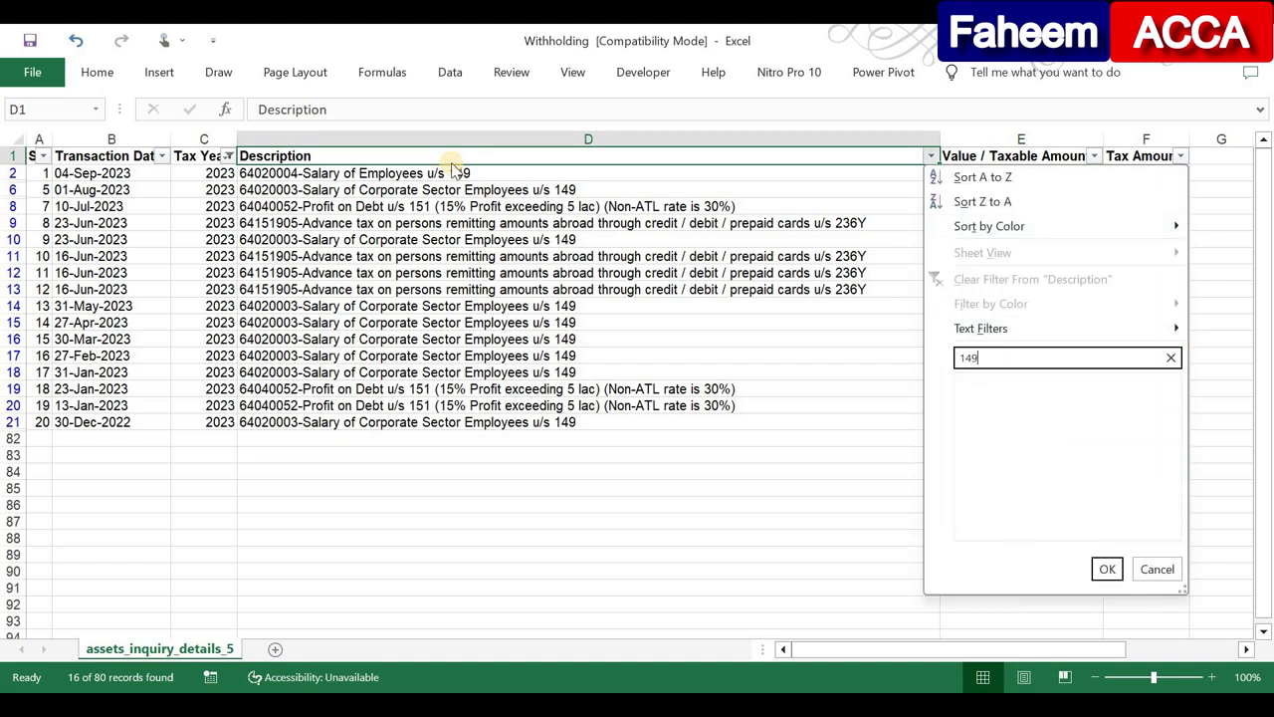
{"action": "key", "text": "Return"}
- Check the sums of the filtered Value / Taxable Amount and Tax Amount columns by selecting their visible values
{"action": "key", "text": "Down"}
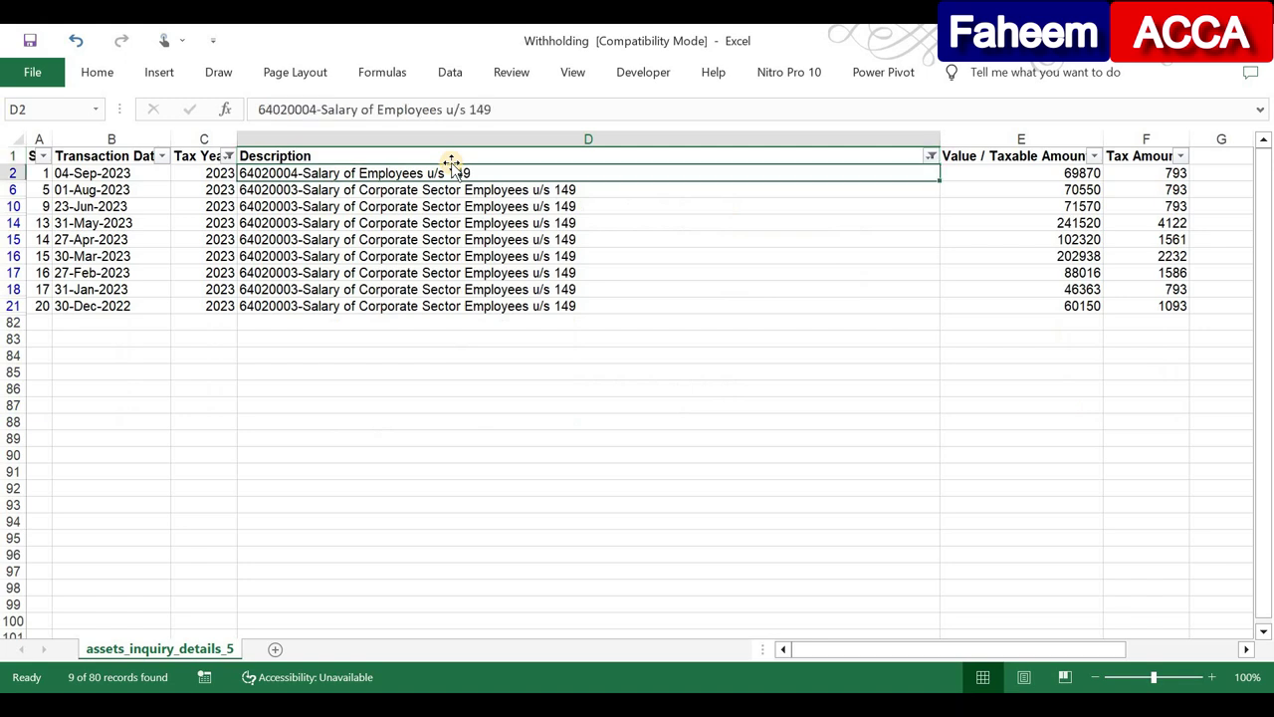
{"action": "key", "text": "Right"}
{"action": "key", "text": "ctrl+shift+Down"}
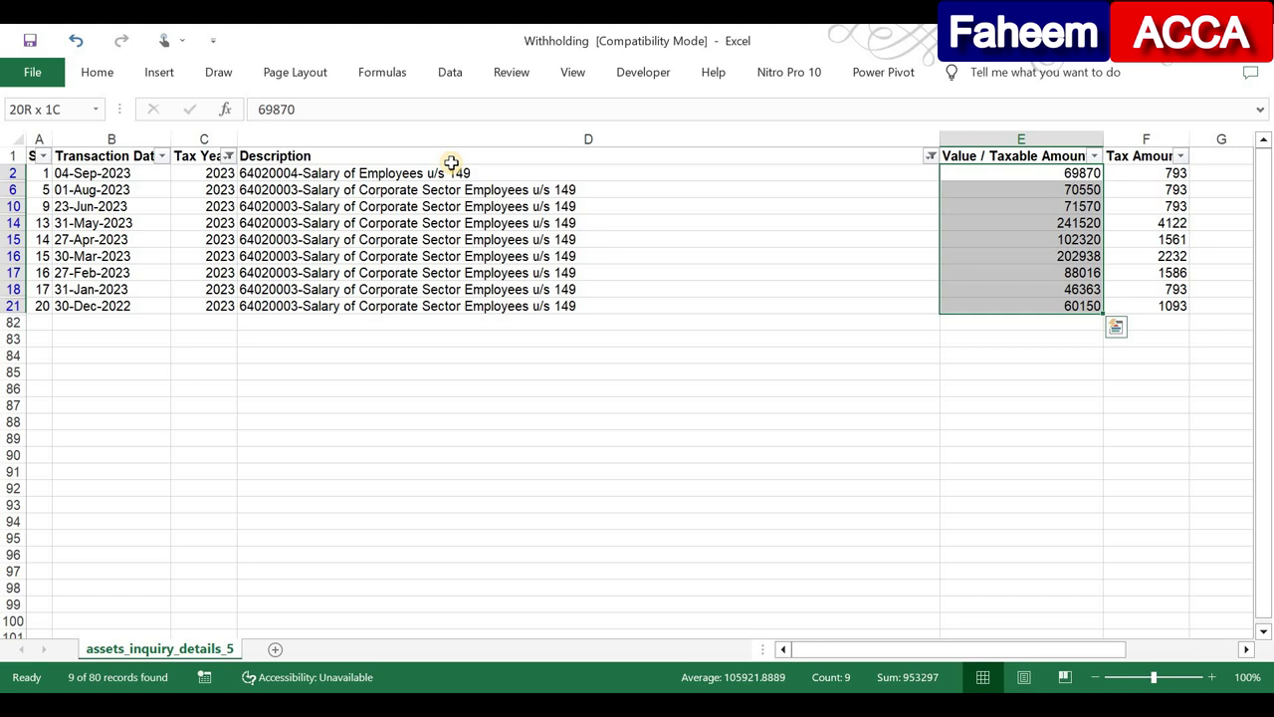
{"action": "key", "text": "Right"}
{"action": "key", "text": "ctrl+shift+Down"}
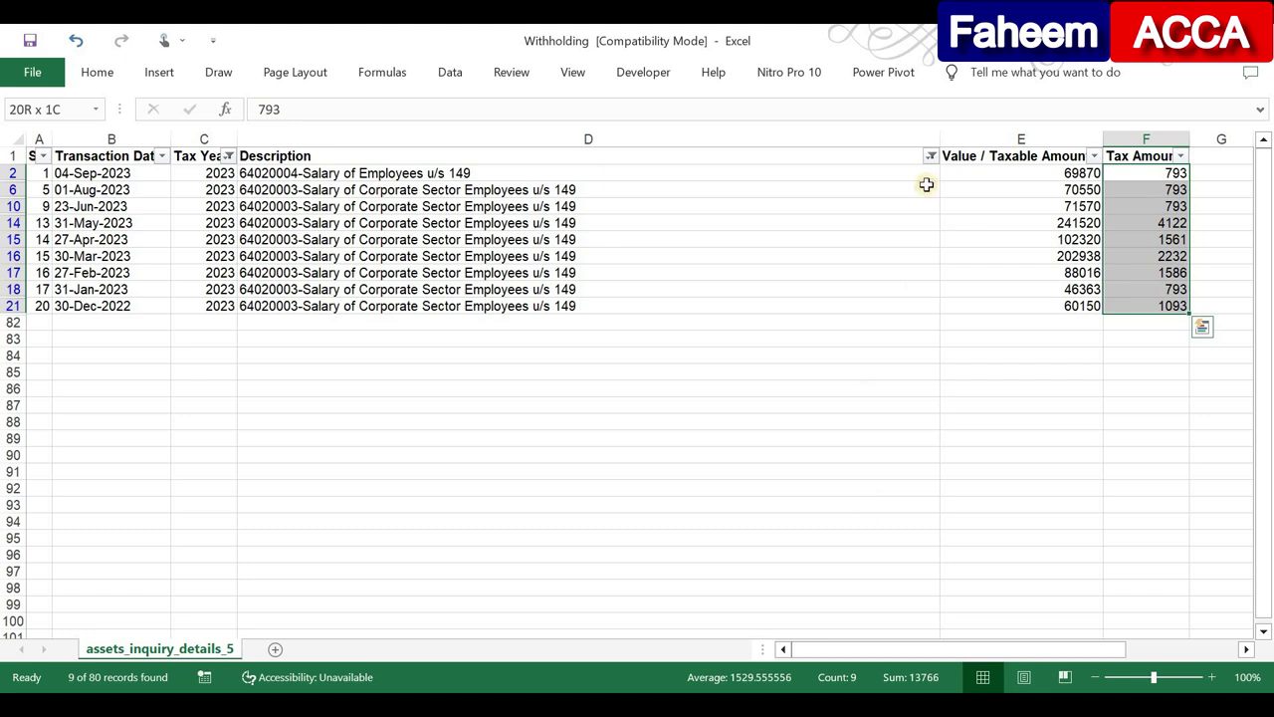
- Compare the withholding salary records with the monthly gross salary and income tax table on Sheet2 of the tax year 2023 workbook
{"action": "left_click", "coordinate": [534, 225]}
{"action": "key", "text": "alt+Tab"}
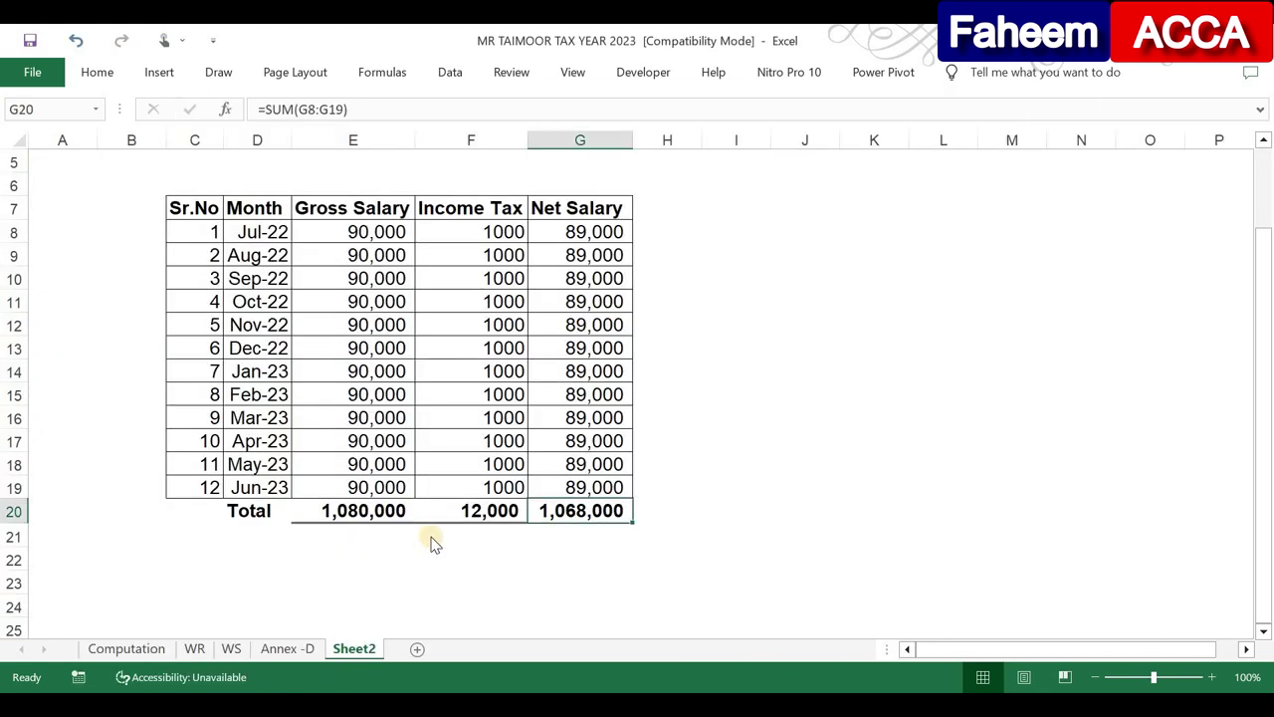
{"action": "key", "text": "alt+Tab"}
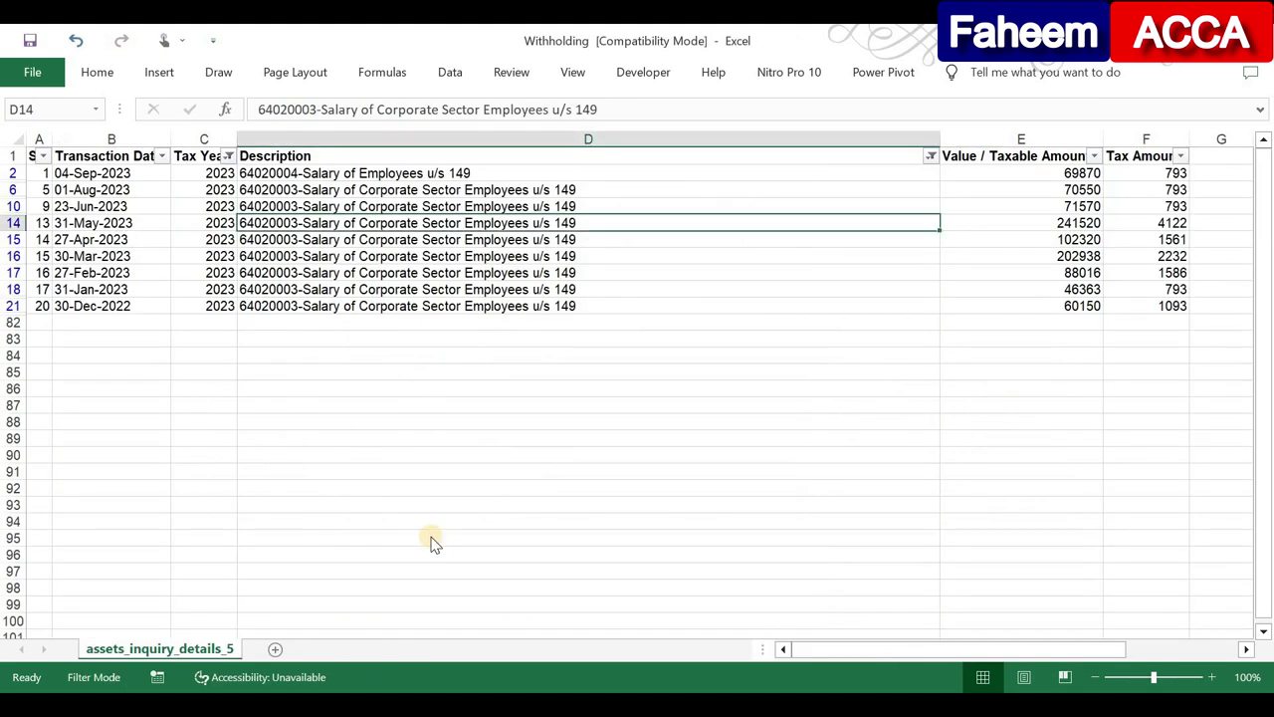
{"action": "key", "text": "alt+Tab"}
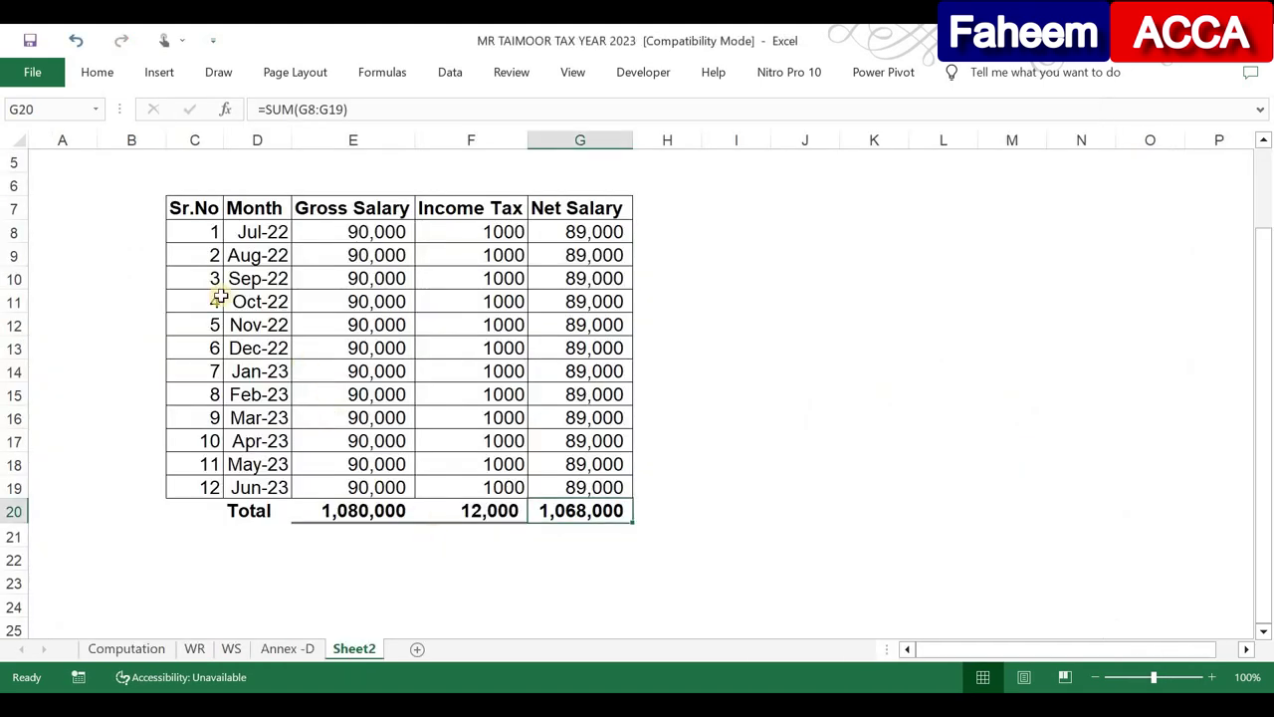
{"action": "left_click", "coordinate": [338, 292]}
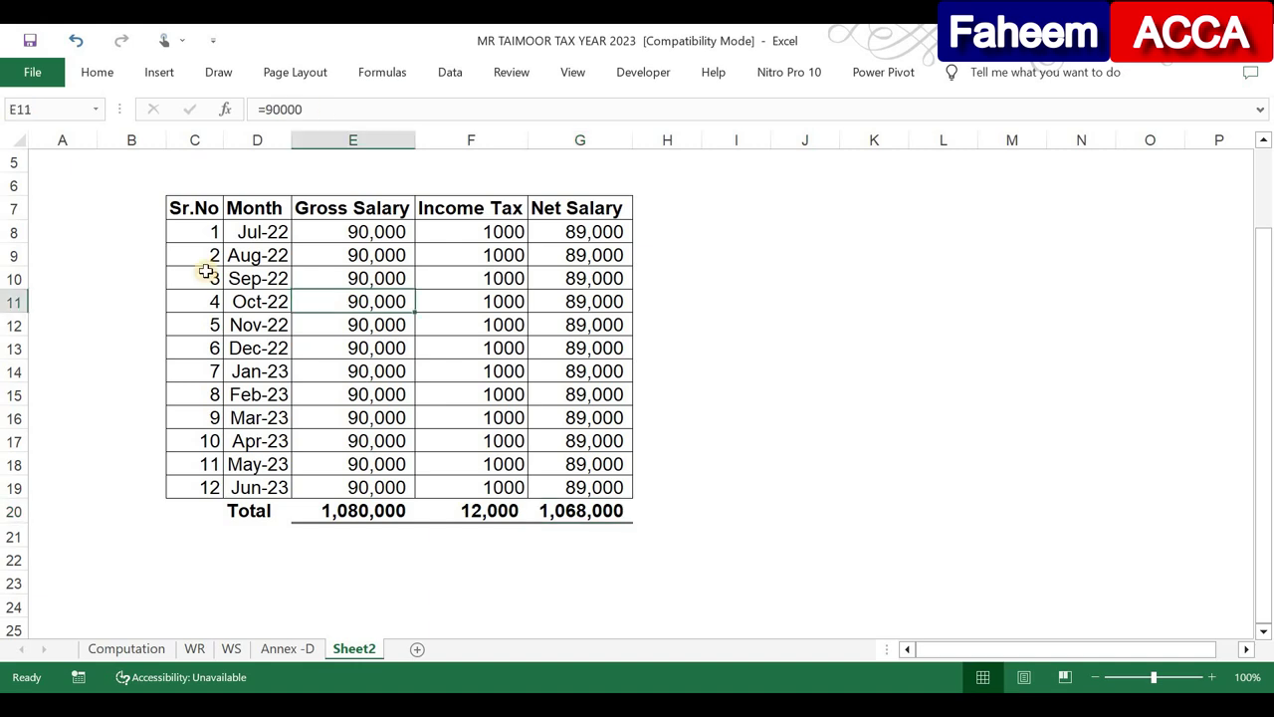
{"action": "left_click_drag", "start_coordinate": [204, 279], "coordinate": [583, 273]}
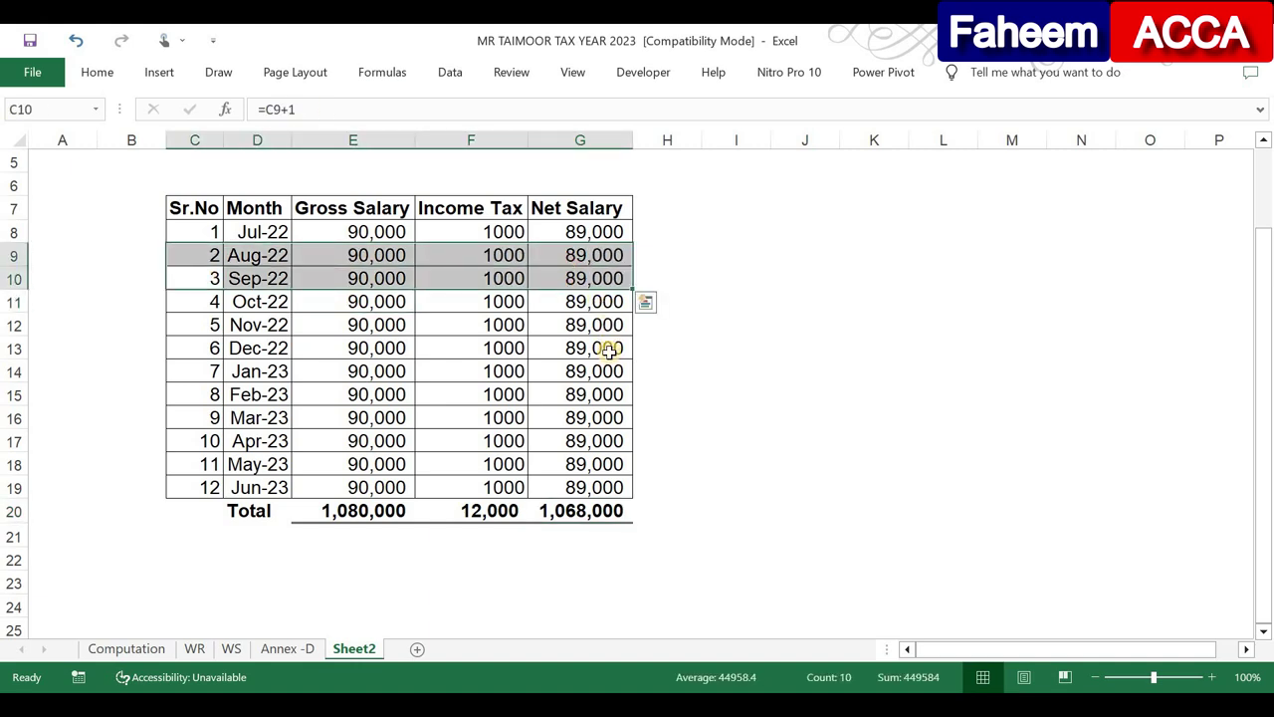
- Switch to OneNote and circle the MIS box in the Tax Return diagram in red ink
{"action": "key", "text": "alt+Tab"}
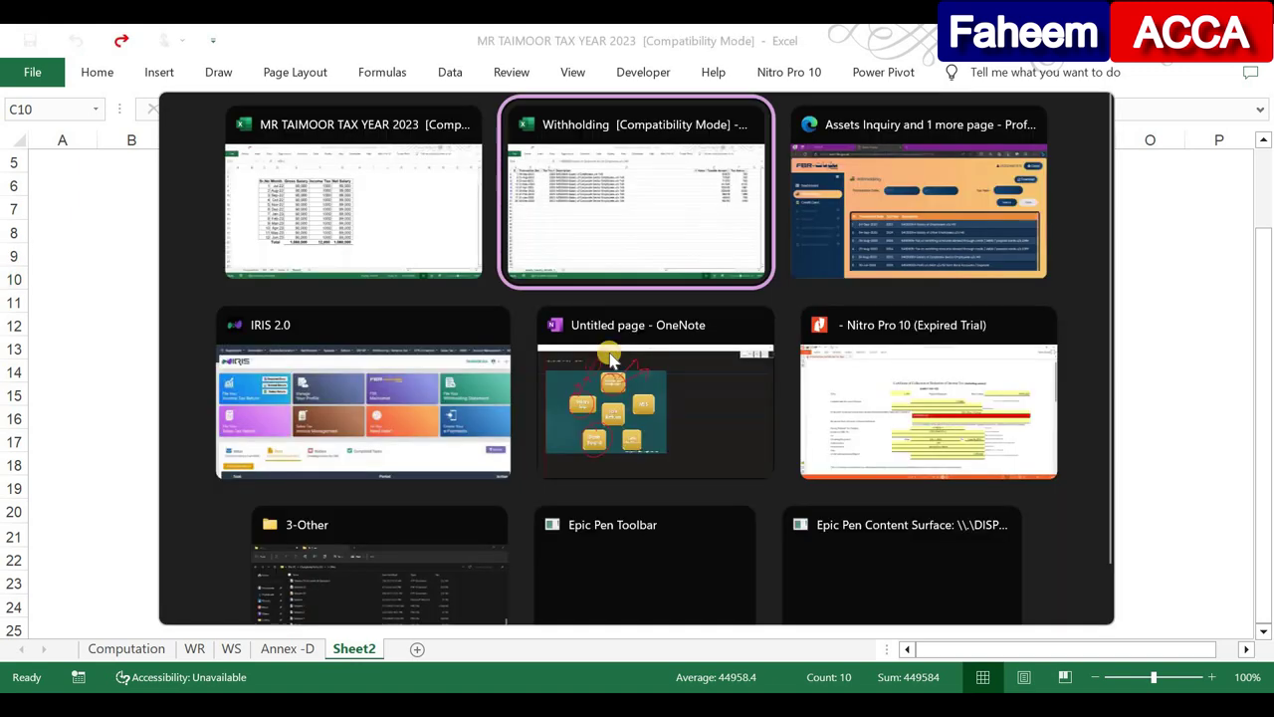
{"action": "left_click", "coordinate": [611, 403]}
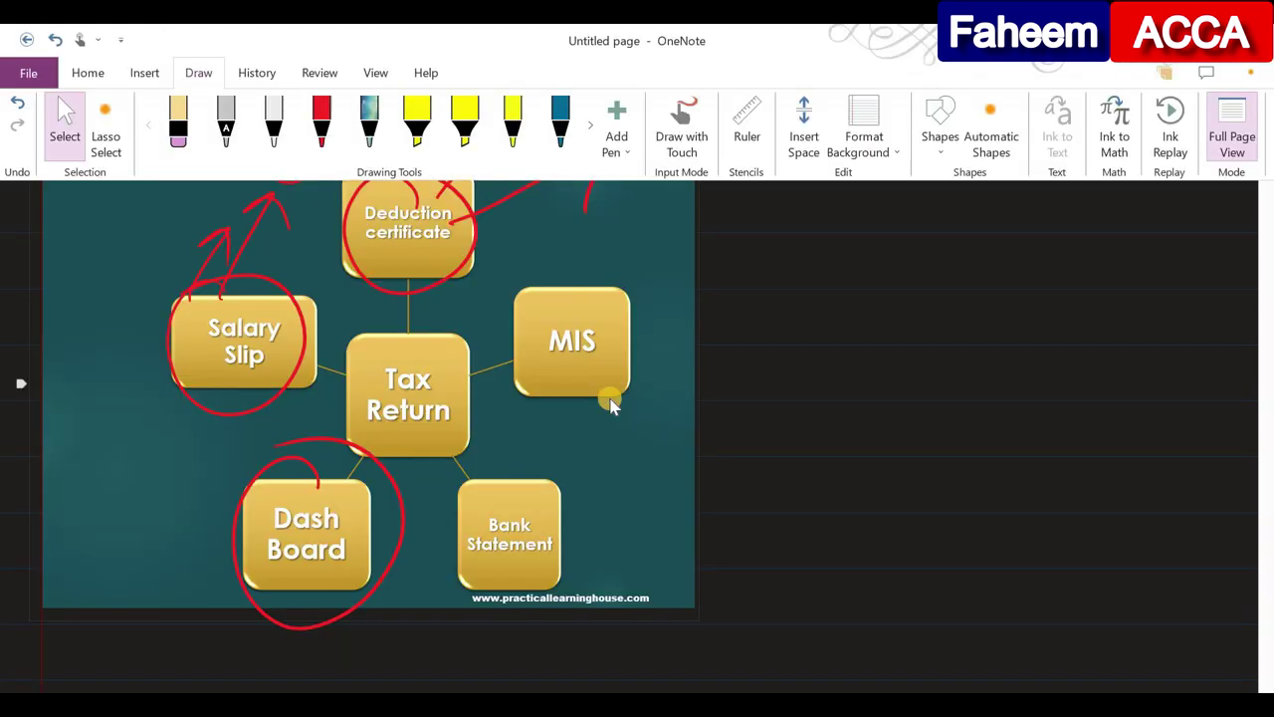
{"action": "key", "text": "alt"}
{"action": "key", "text": "y"}
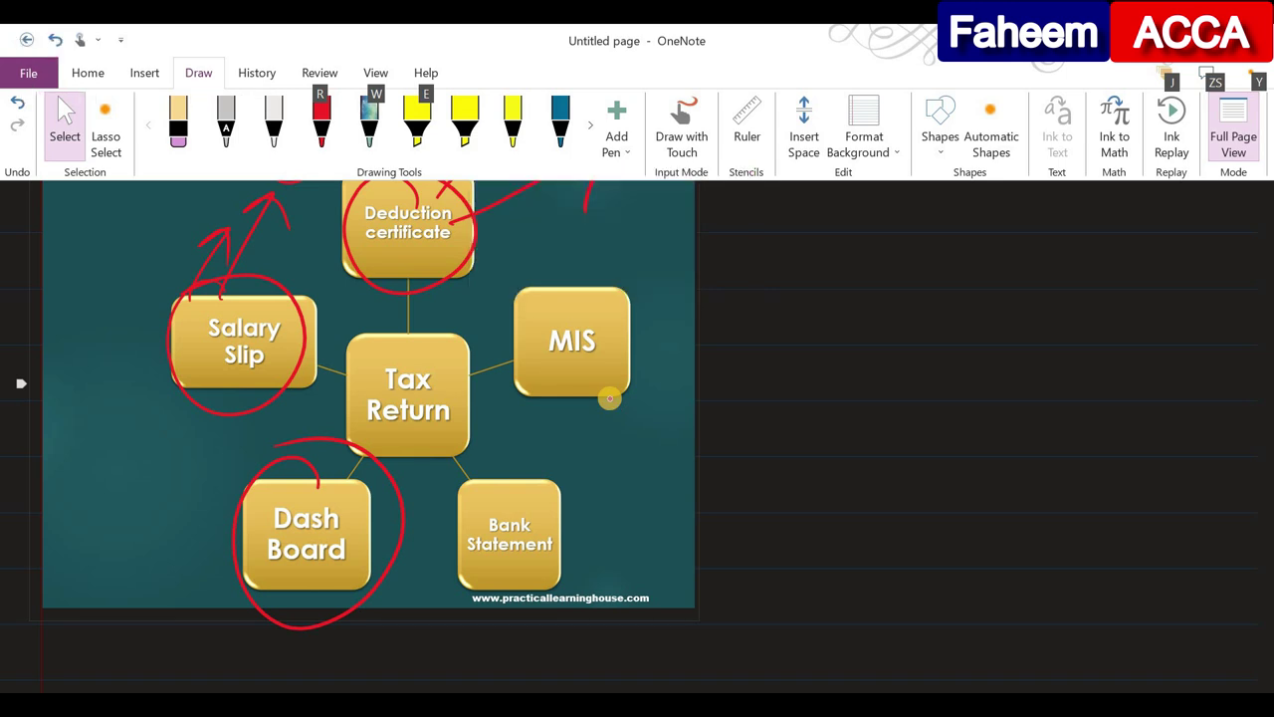
{"action": "mouse_move", "coordinate": [600, 267]}
{"action": "left_mouse_down"}
{"action": "mouse_move", "coordinate": [557, 261]}
{"action": "mouse_move", "coordinate": [587, 406]}
{"action": "mouse_move", "coordinate": [537, 283]}
{"action": "left_mouse_up"}
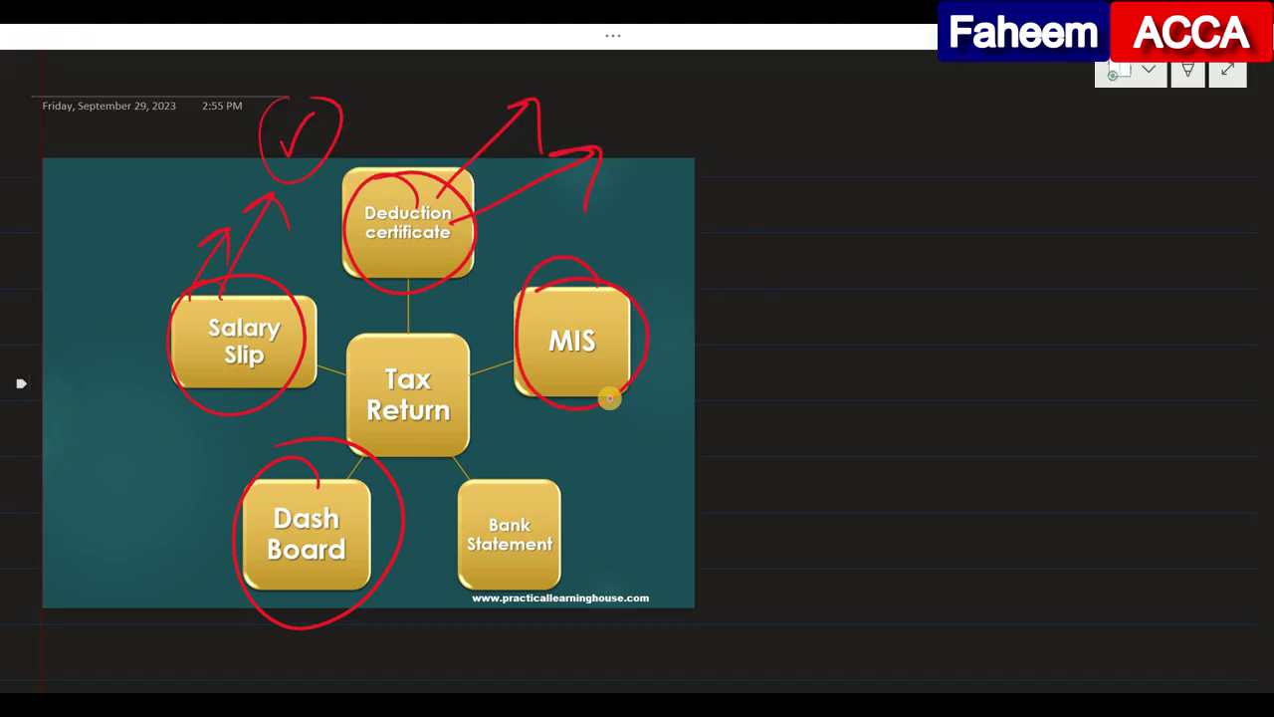
- Switch to the IRIS portal in the browser and open the MIS Information Center
{"action": "key", "text": "alt+Tab"}
{"action": "key", "text": "Tab"}
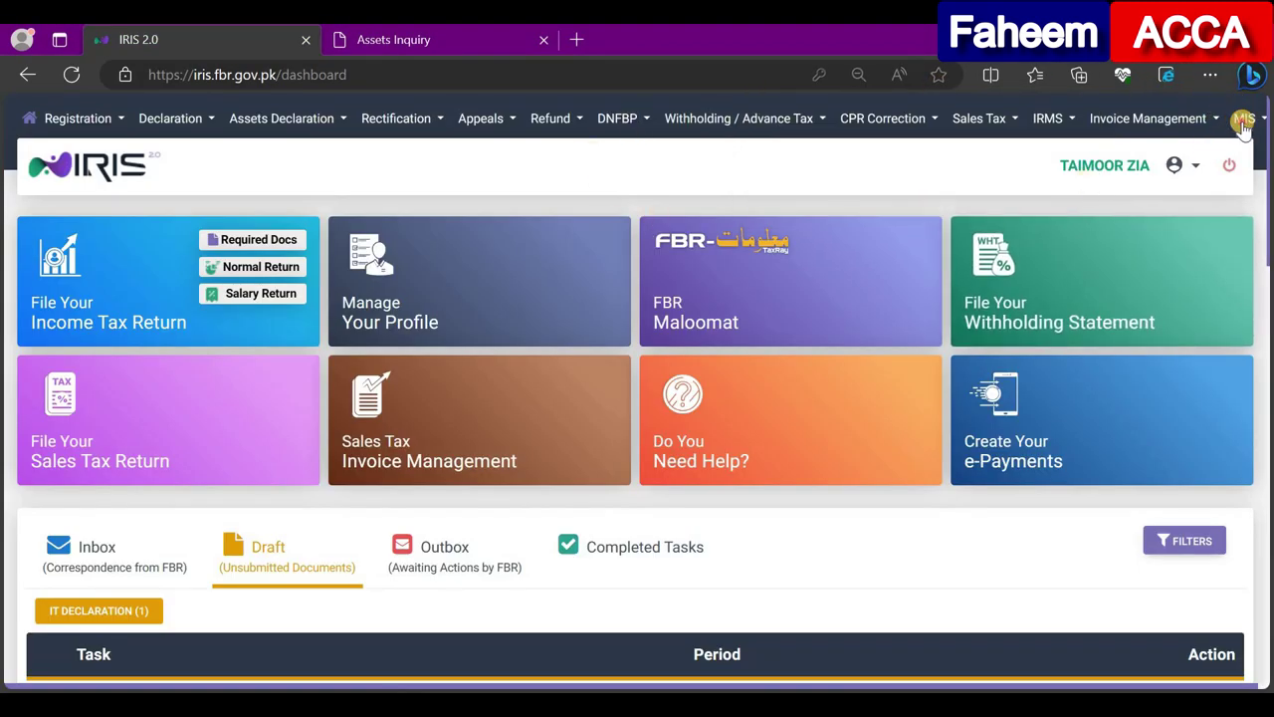
{"action": "mouse_move", "coordinate": [1244, 118]}
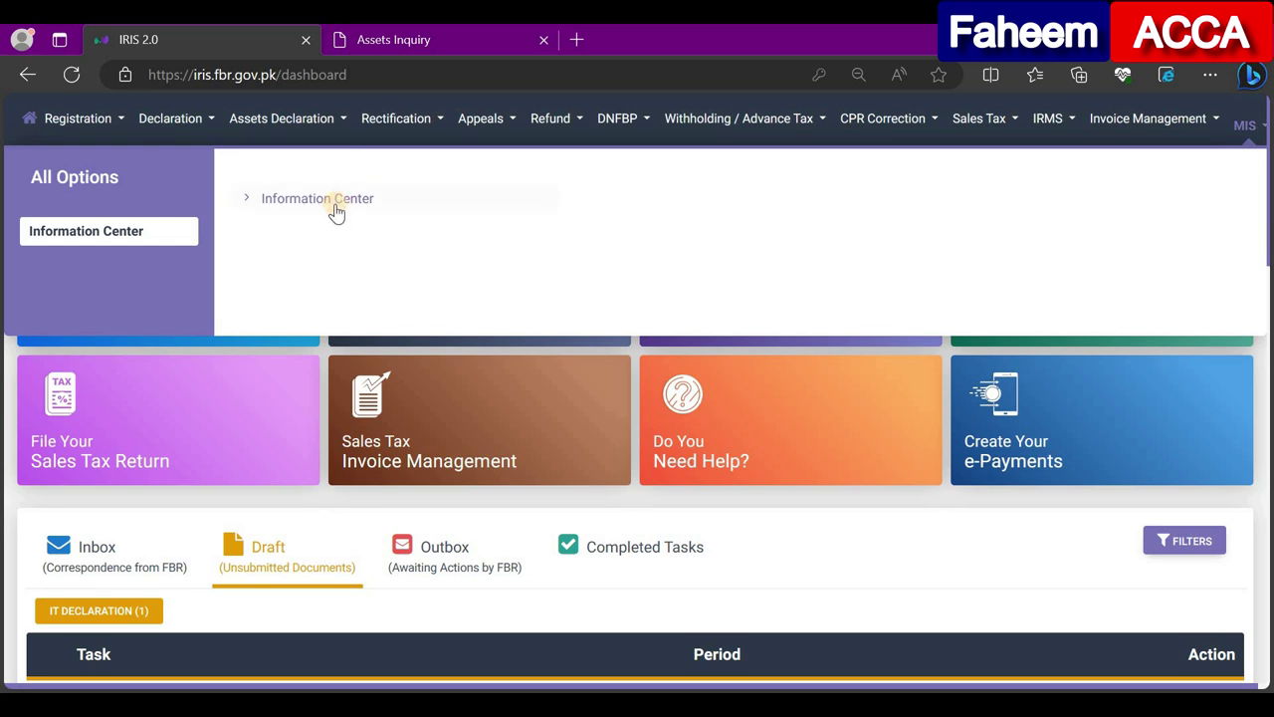
{"action": "left_click", "coordinate": [333, 203]}
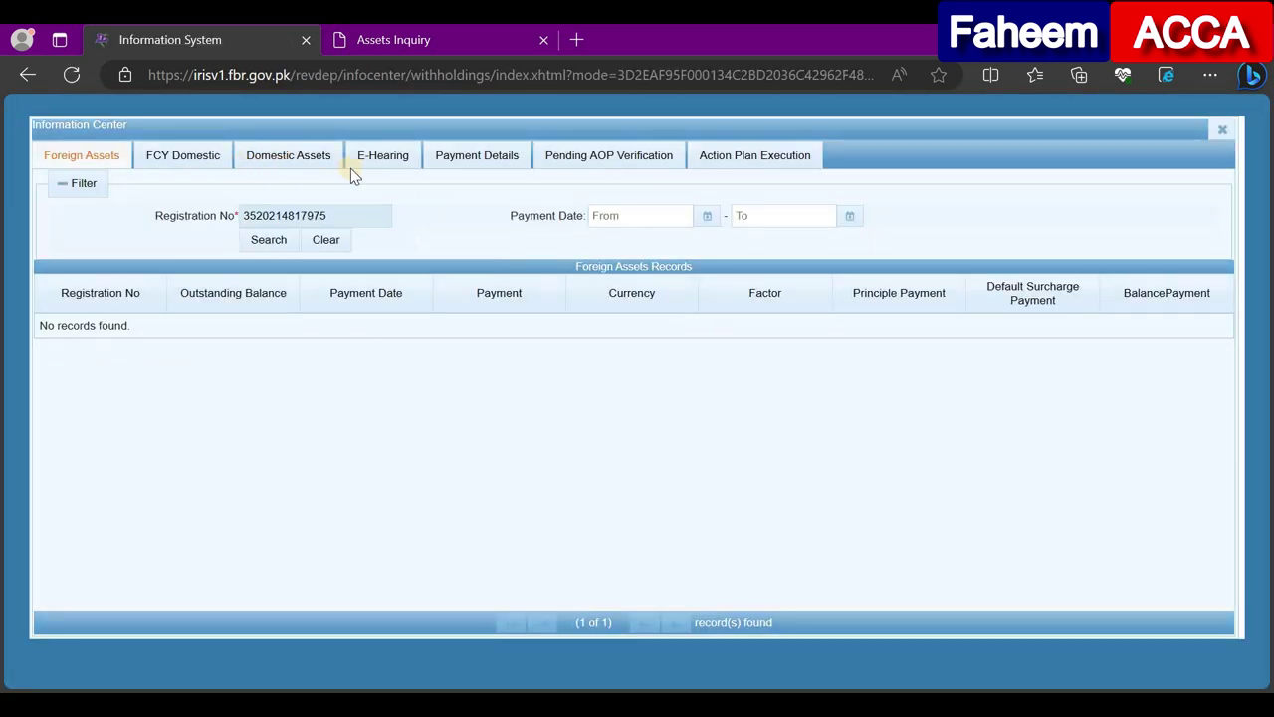
- Search all records under Payment Details and export them to Excel
{"action": "left_click", "coordinate": [496, 160]}
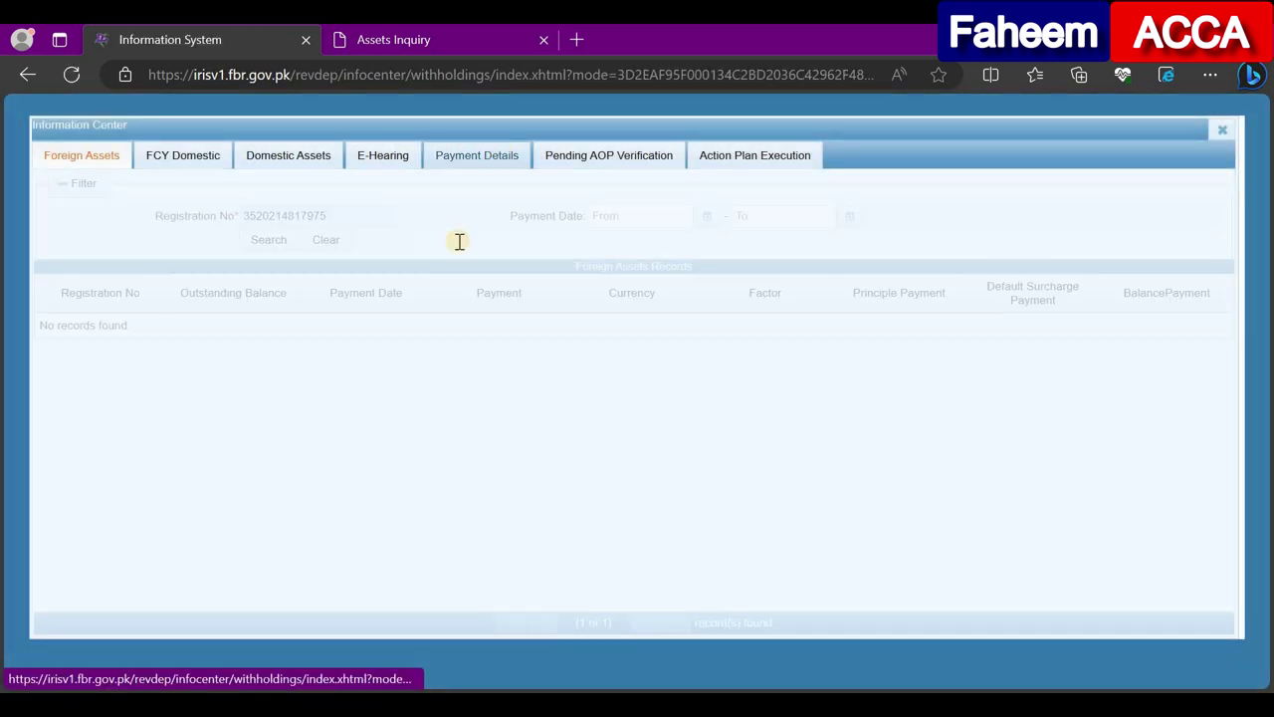
{"action": "left_click", "coordinate": [853, 368]}
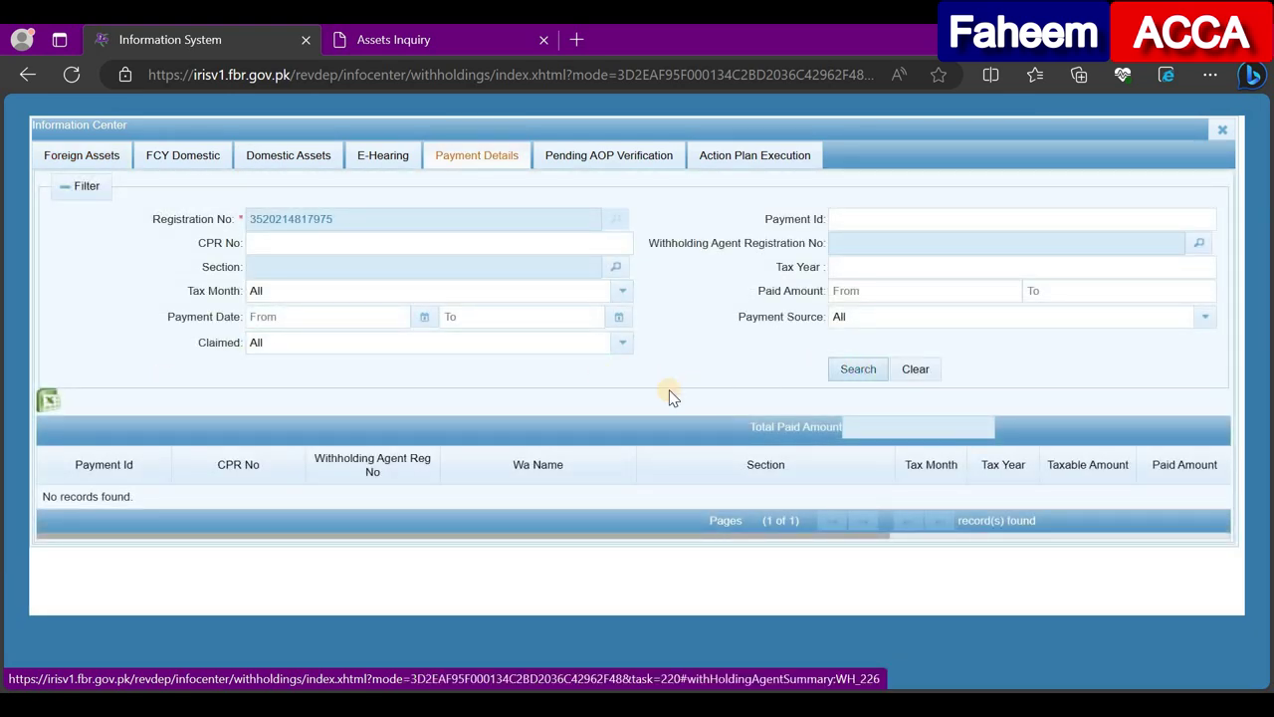
{"action": "left_click", "coordinate": [47, 401]}
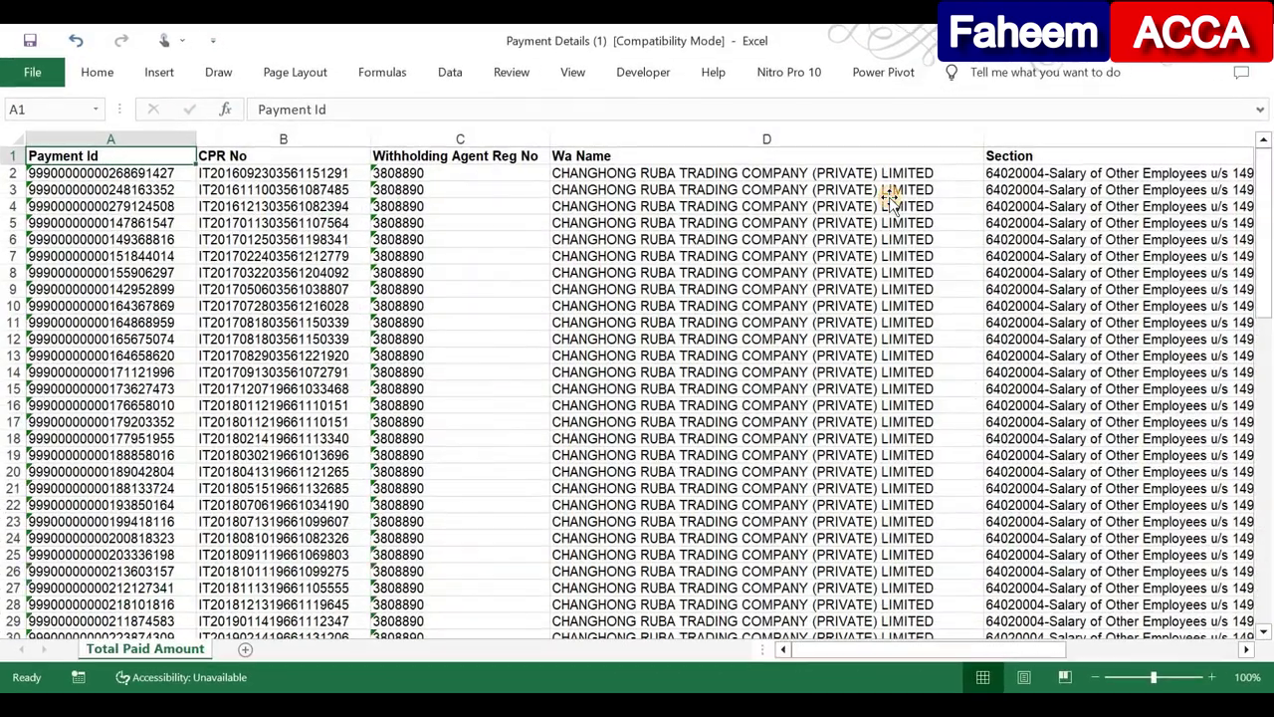
- Convert the text-stored values in the Tax Month, Tax Year, Taxable Amount and Paid Amount columns, rows 2 to 81, to numbers
{"action": "left_click", "coordinate": [889, 197]}
{"action": "key", "text": "Right"}
{"action": "key", "text": "Right"}
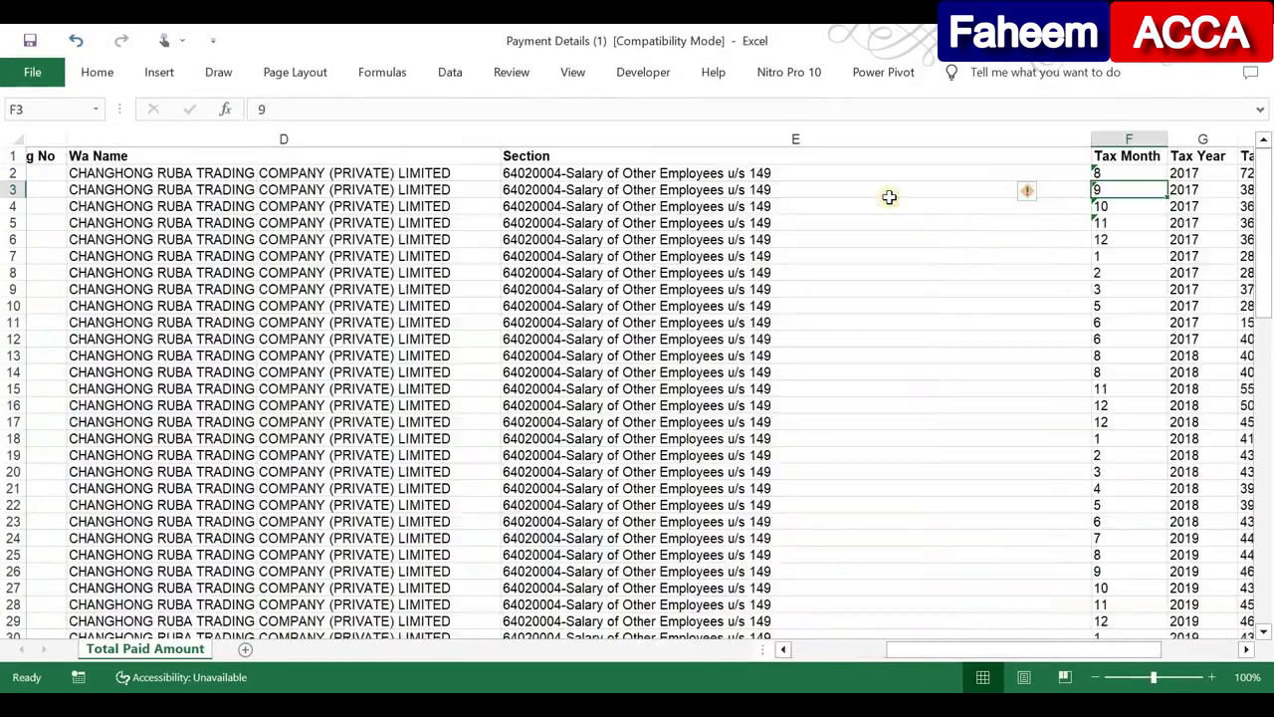
{"action": "key", "text": "Up"}
{"action": "key", "text": "Right"}
{"action": "key", "text": "Left"}
{"action": "key", "text": "shift+Right"}
{"action": "key", "text": "shift+Right"}
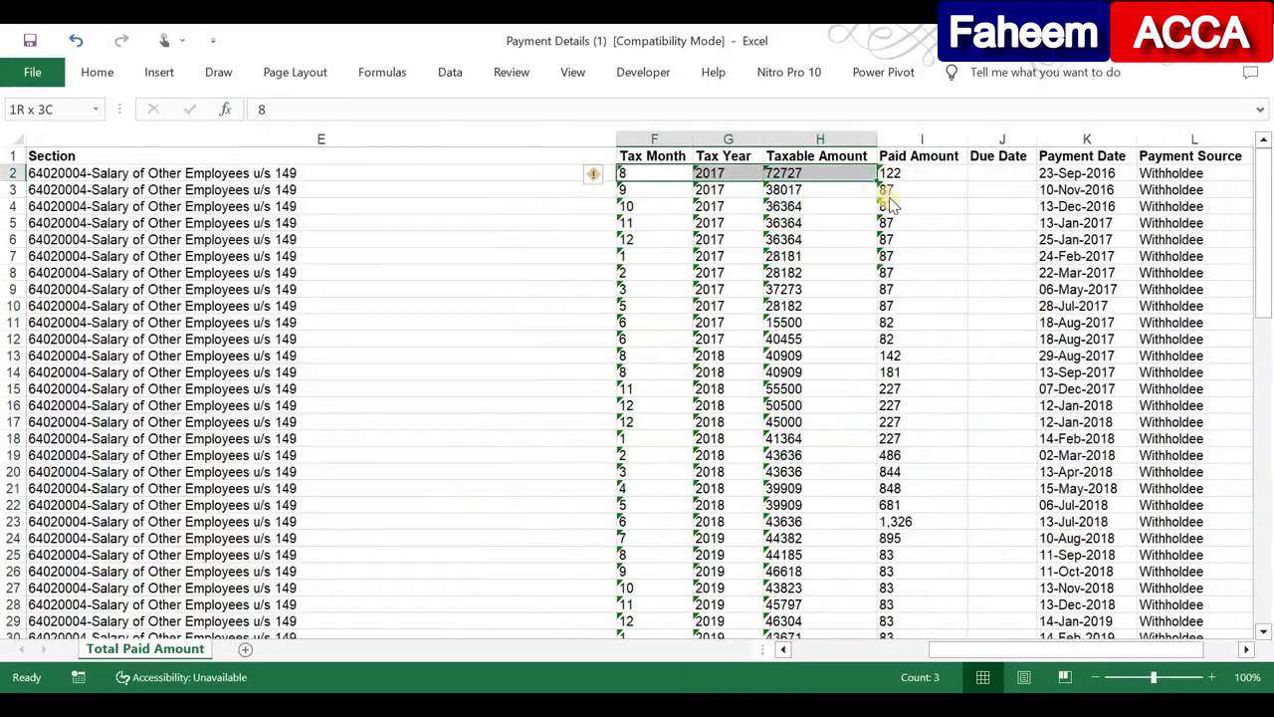
{"action": "key", "text": "alt+shift+F10"}
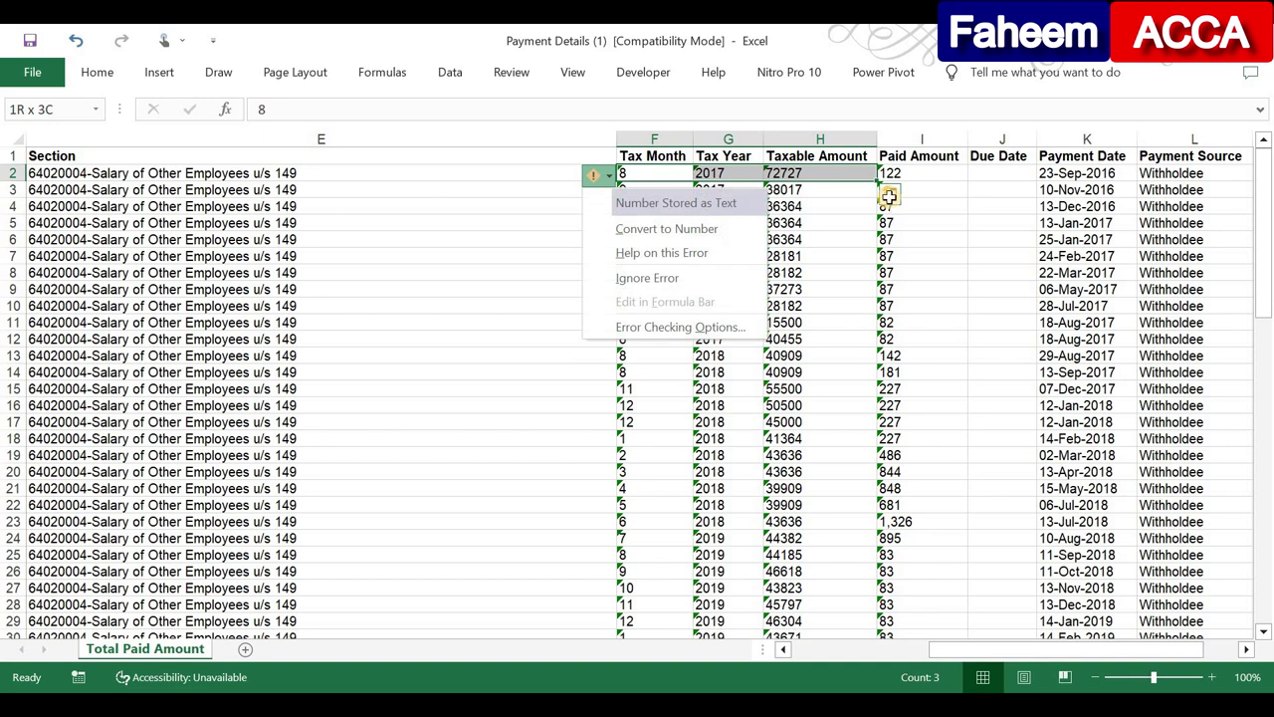
{"action": "key", "text": "Escape"}
{"action": "key", "text": "shift+Right"}
{"action": "key", "text": "ctrl+shift+Down"}
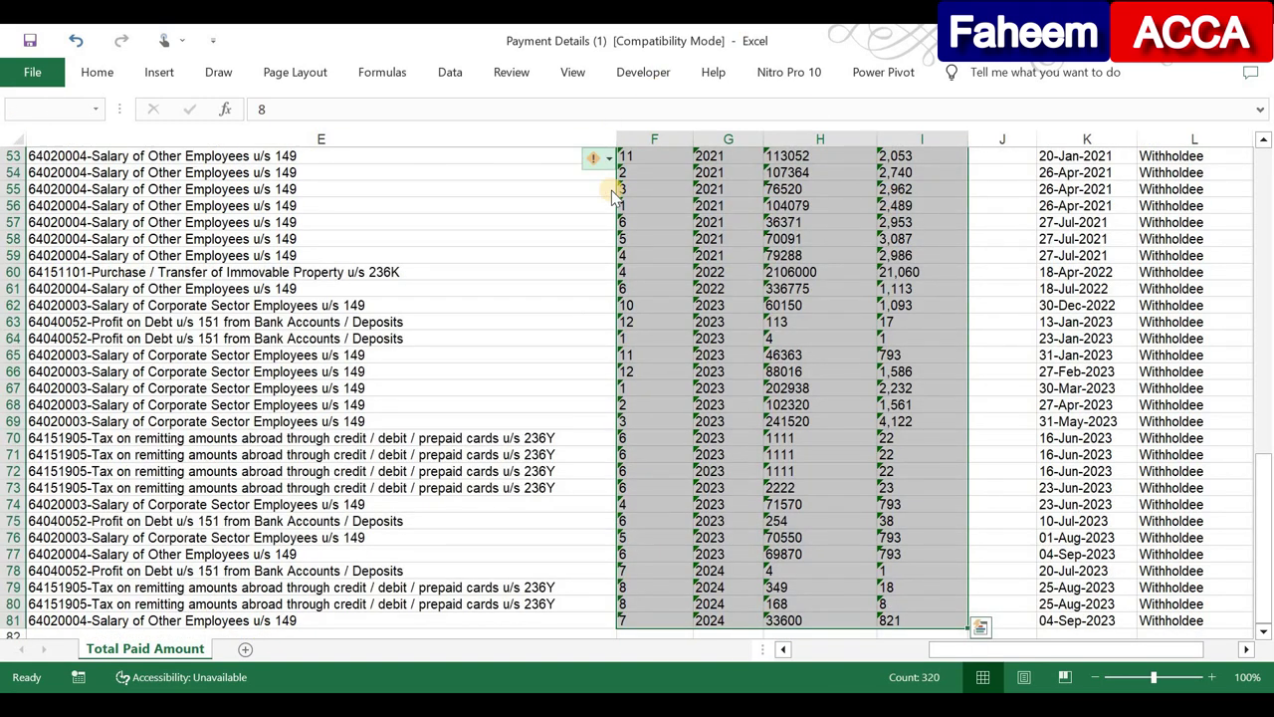
{"action": "left_click", "coordinate": [592, 158]}
{"action": "left_click", "coordinate": [674, 211]}
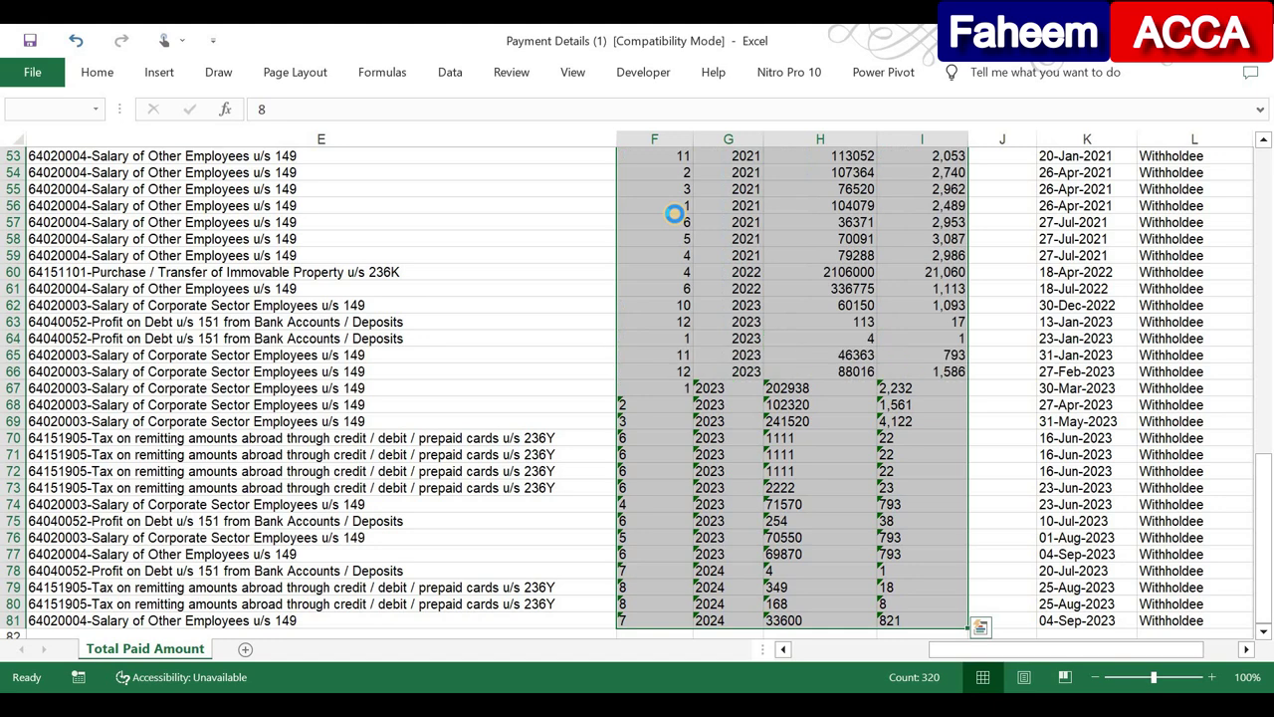
- Add filters to the header row of the payment details from Section through Payment Source
{"action": "key", "text": "Up"}
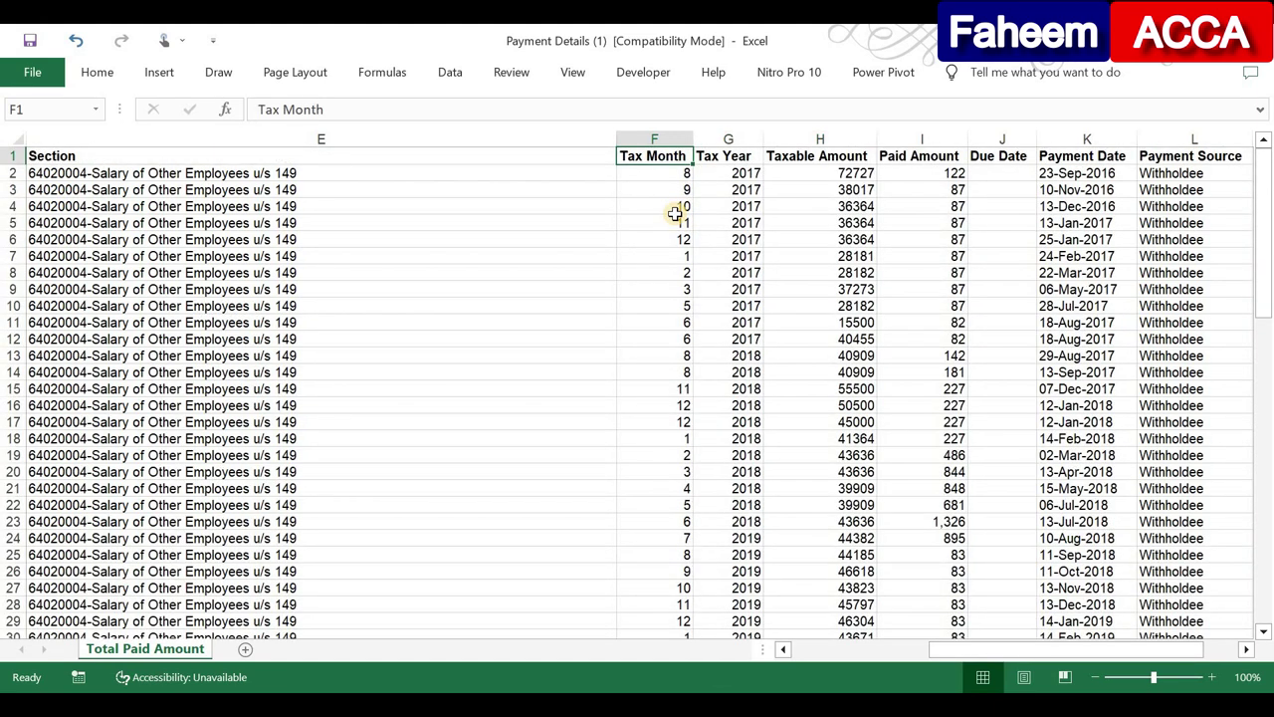
{"action": "key", "text": "Left"}
{"action": "key", "text": "ctrl+shift+Right"}
{"action": "key", "text": "ctrl+shift+l"}
{"action": "key", "text": "Left"}
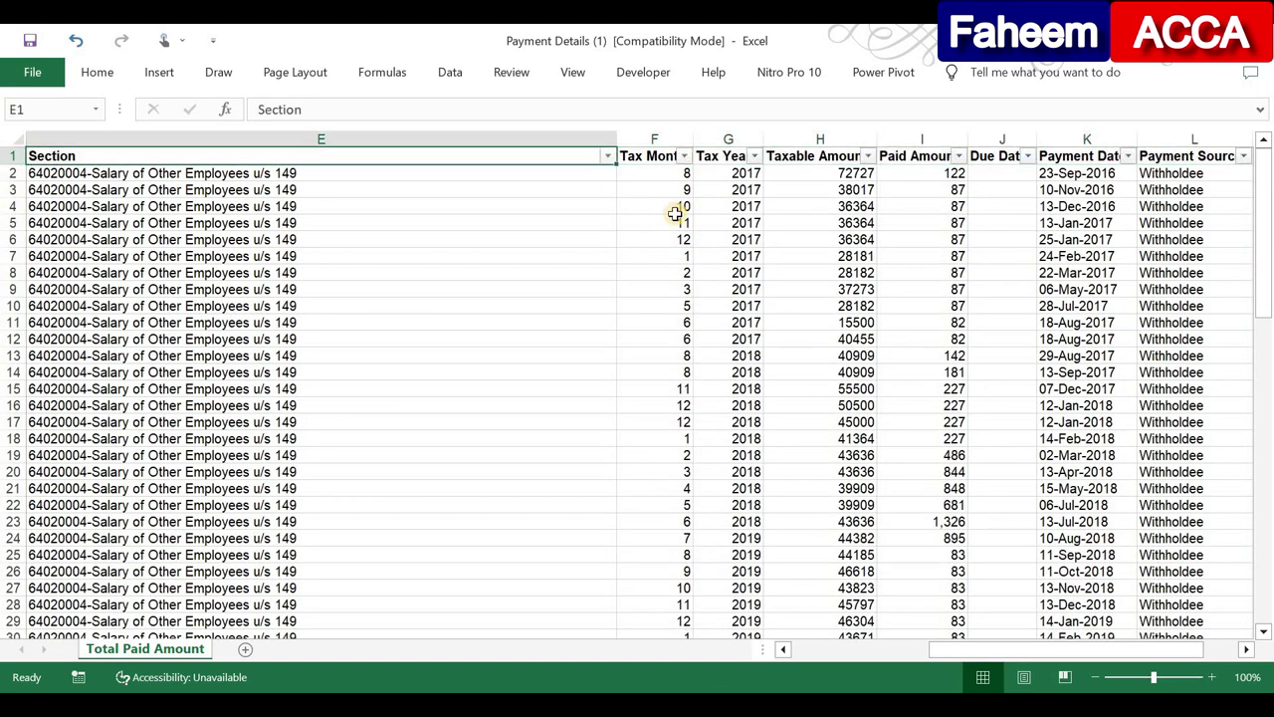
- Filter the Tax Year column of the payment details to show only 2023
{"action": "key", "text": "Right"}
{"action": "key", "text": "Right"}
{"action": "key", "text": "alt+Down"}
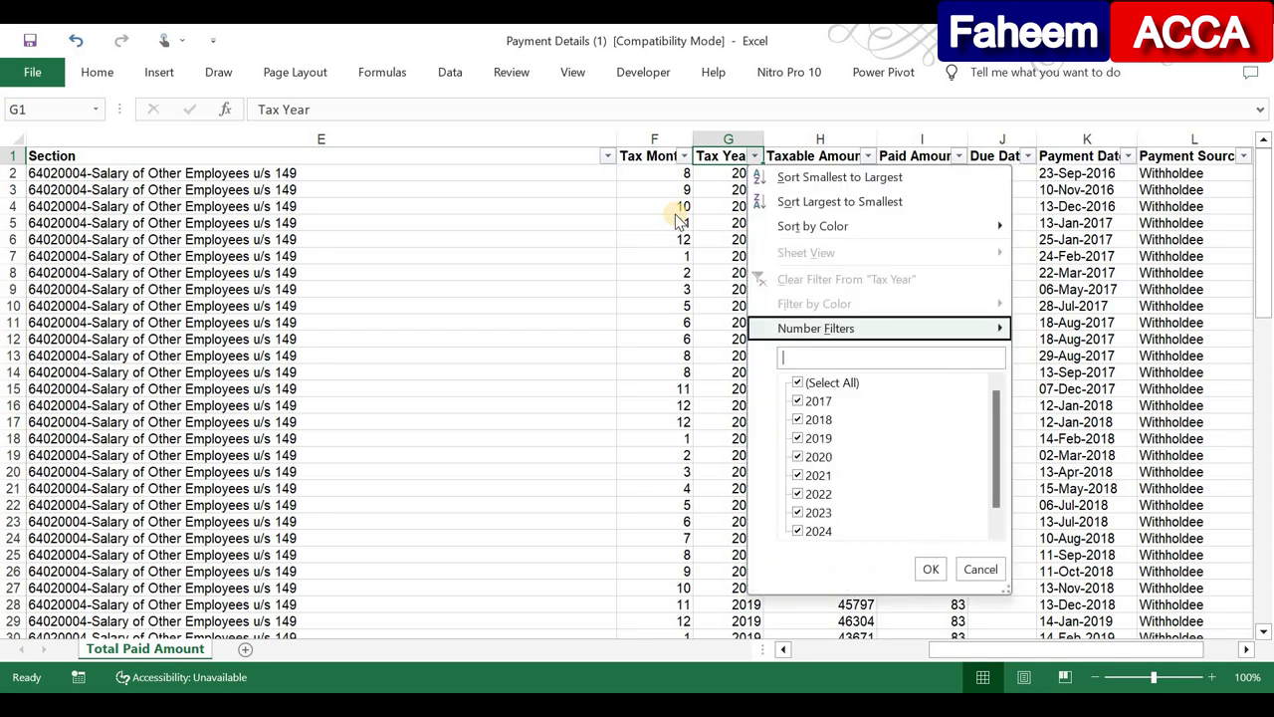
{"action": "key", "text": "Tab"}
{"action": "key", "text": "Up"}
{"action": "key", "text": "space"}
{"action": "key", "text": "Down"}
{"action": "key", "text": "Down"}
{"action": "key", "text": "Down"}
{"action": "key", "text": "Down"}
{"action": "key", "text": "Down"}
{"action": "key", "text": "Down"}
{"action": "key", "text": "Down"}
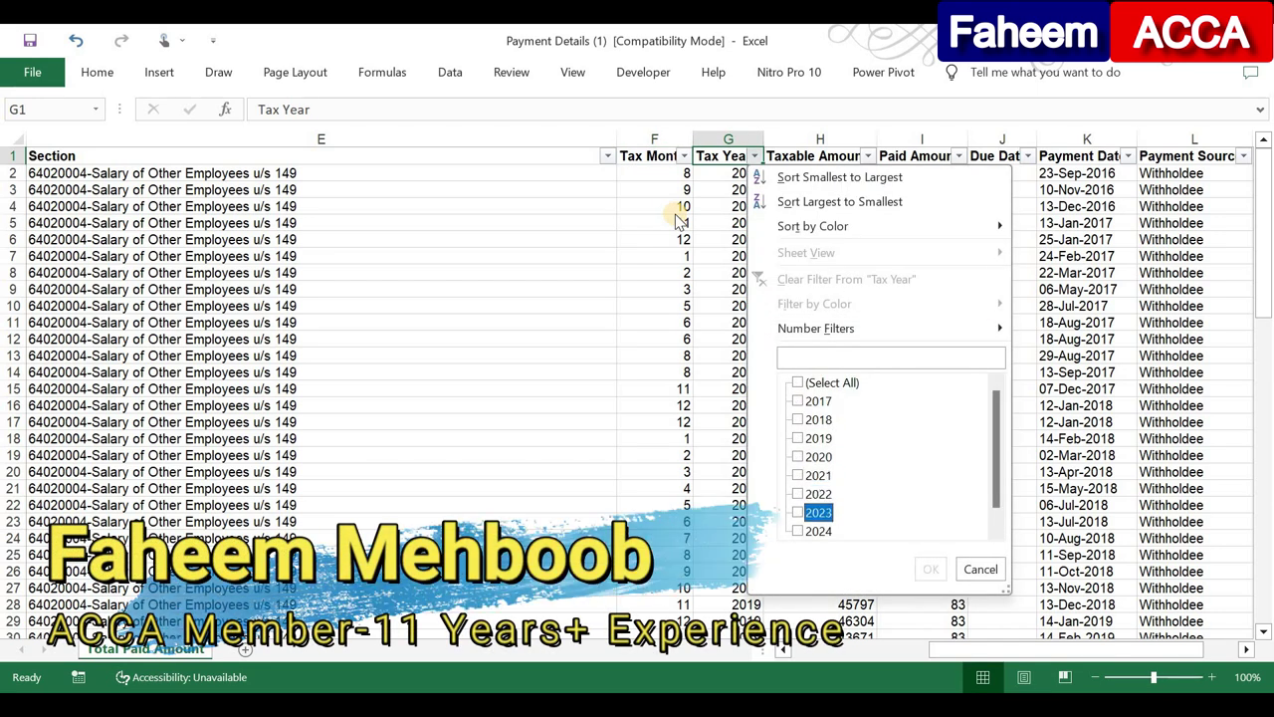
{"action": "key", "text": "space"}
{"action": "key", "text": "Return"}
{"action": "key", "text": "Down"}
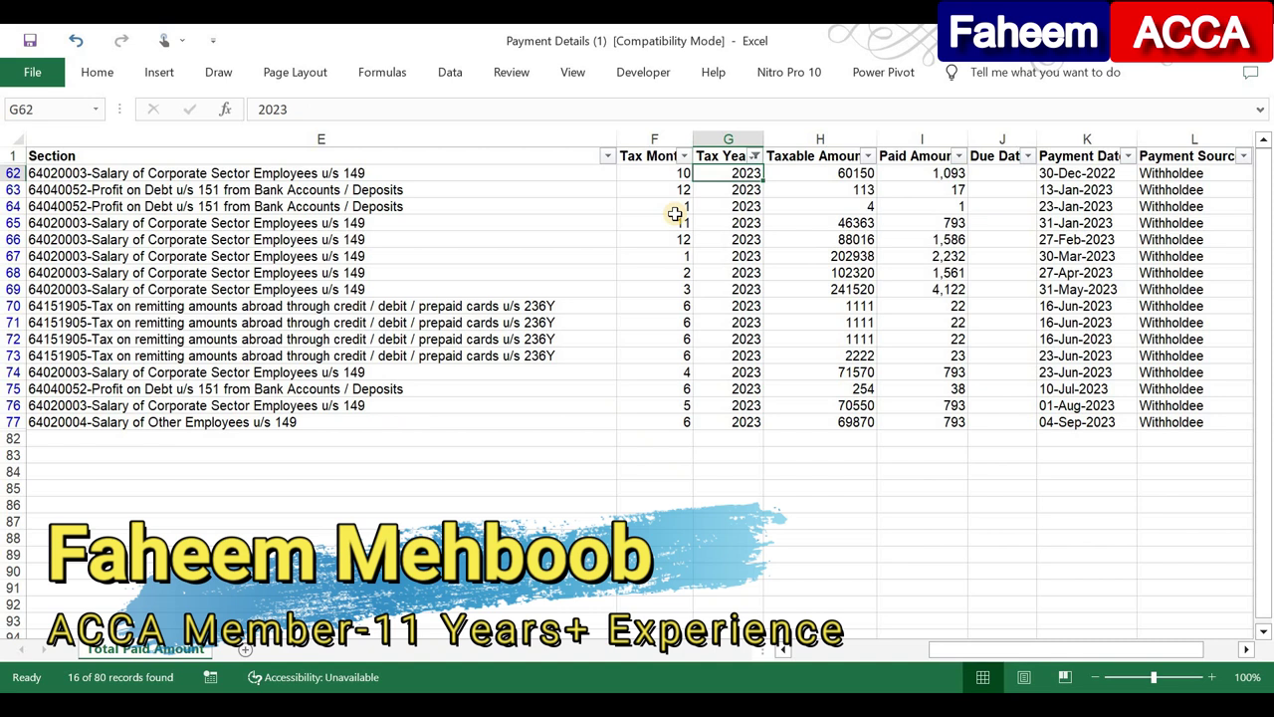
- Filter the Section column of the payment details to entries containing 149
{"action": "key", "text": "Right"}
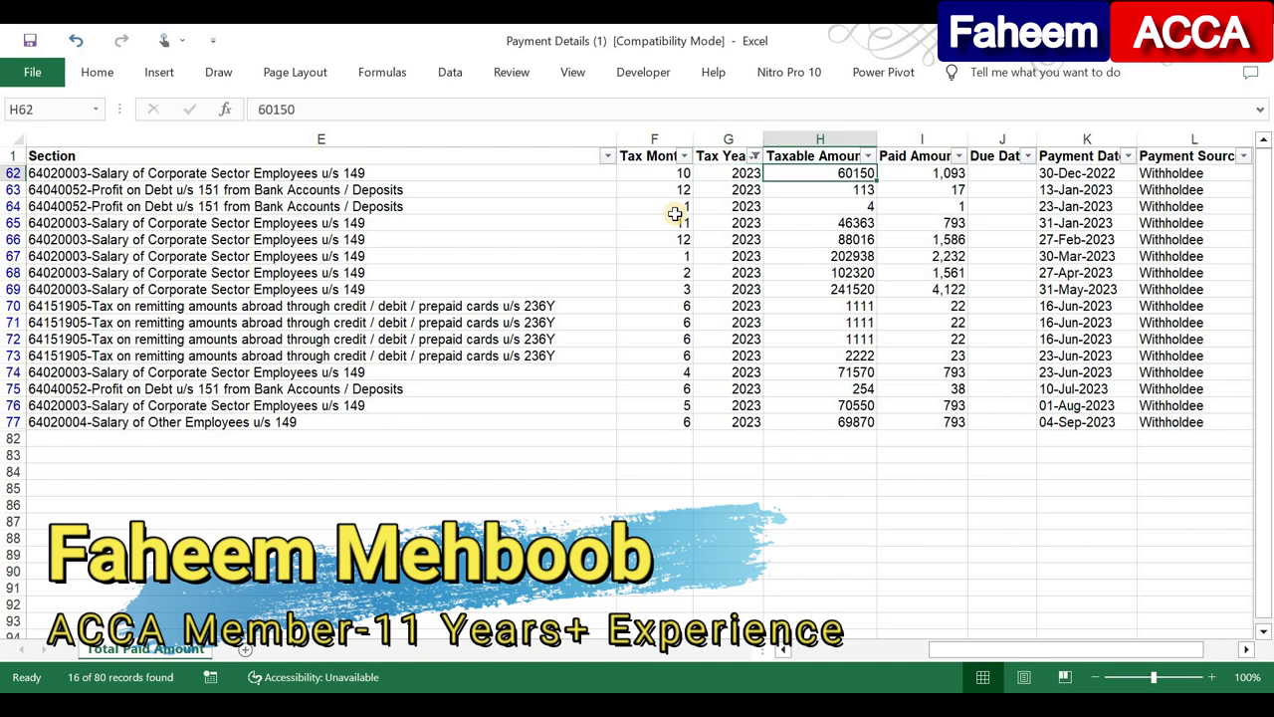
{"action": "key", "text": "Left"}
{"action": "key", "text": "Left"}
{"action": "key", "text": "Left"}
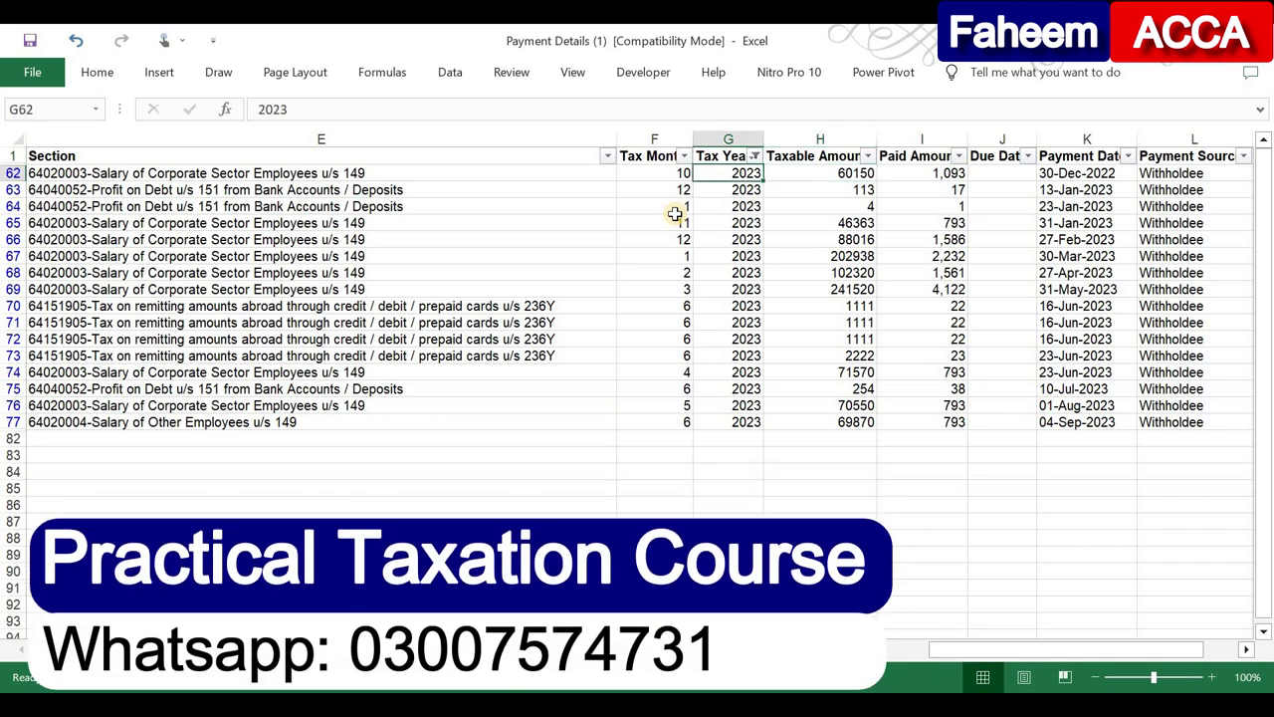
{"action": "key", "text": "Up"}
{"action": "key", "text": "alt+Down"}
{"action": "key", "text": "Up"}
{"action": "key", "text": "Down"}
{"action": "type", "text": "149"}
{"action": "key", "text": "Return"}
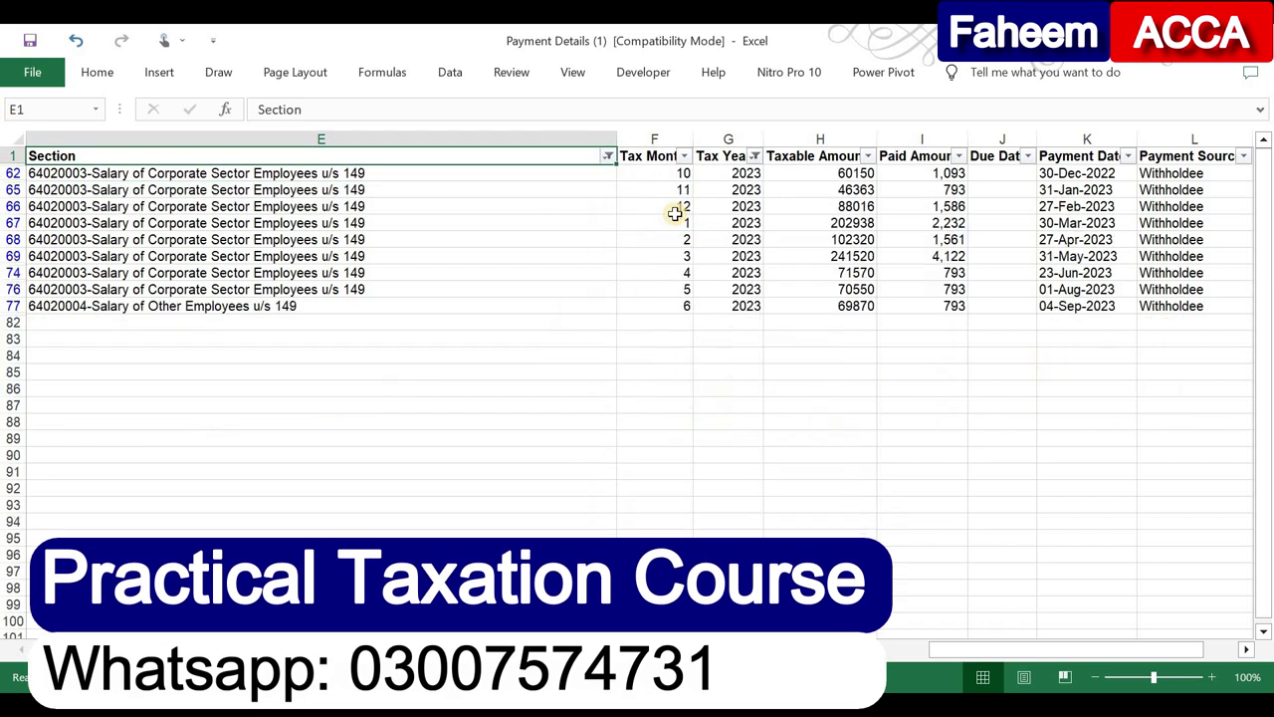
- Check the totals of the Taxable Amount and Paid Amount columns for the filtered 2023 salary records
{"action": "key", "text": "Down"}
{"action": "key", "text": "Right"}
{"action": "key", "text": "Right"}
{"action": "key", "text": "Right"}
{"action": "key", "text": "ctrl+shift+Down"}
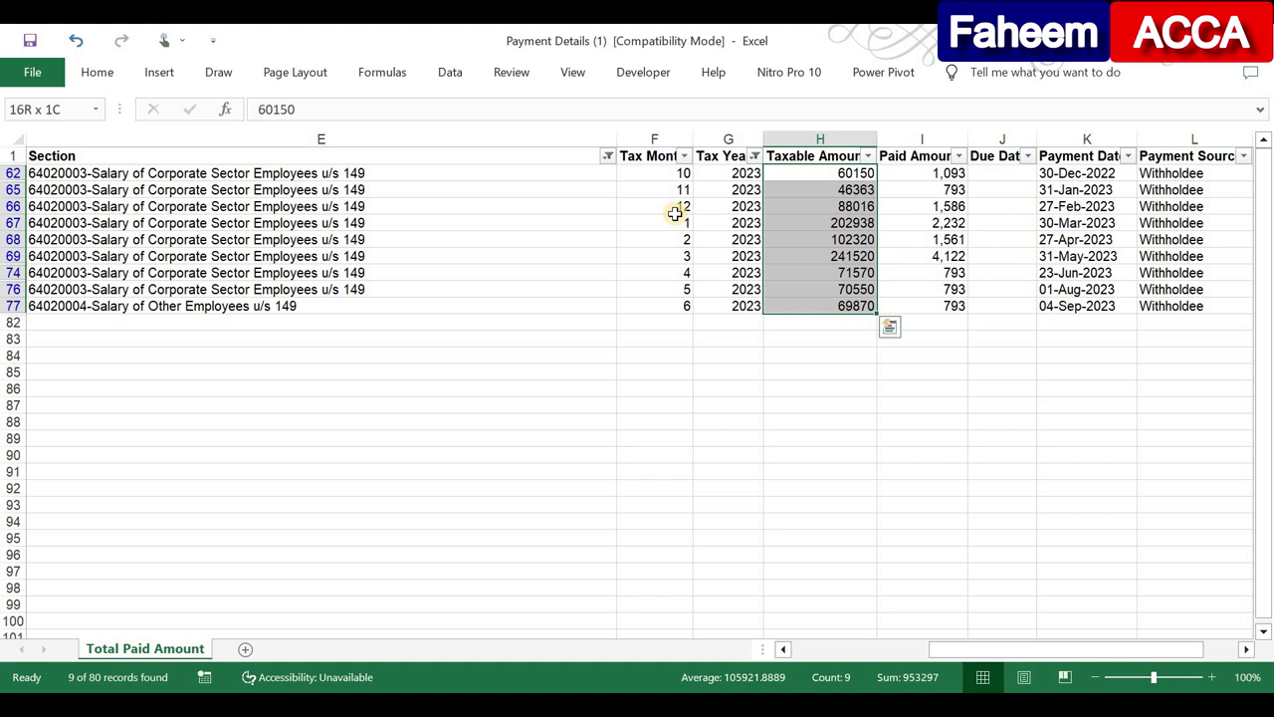
{"action": "key", "text": "Right"}
{"action": "key", "text": "ctrl+shift+Down"}
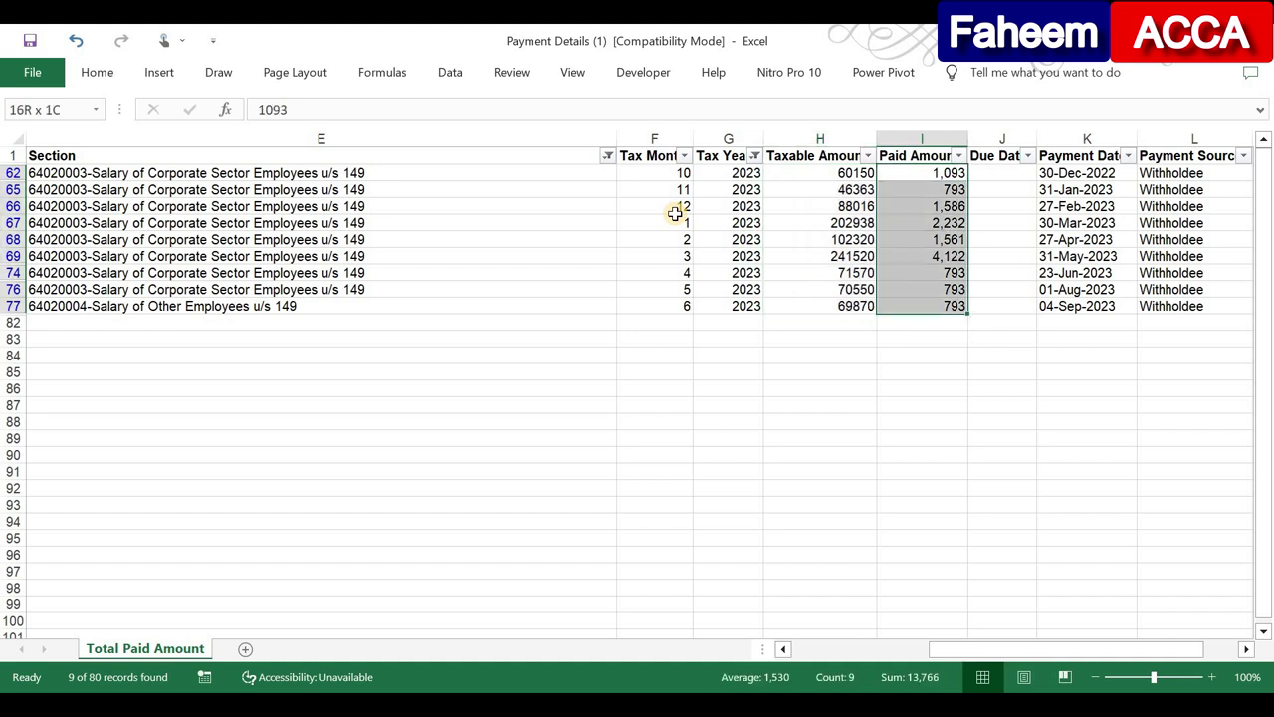
- Switch to the client's tax year 2023 workbook and check the Income Tax total in the salary table on Sheet2
{"action": "key", "text": "alt+Tab"}
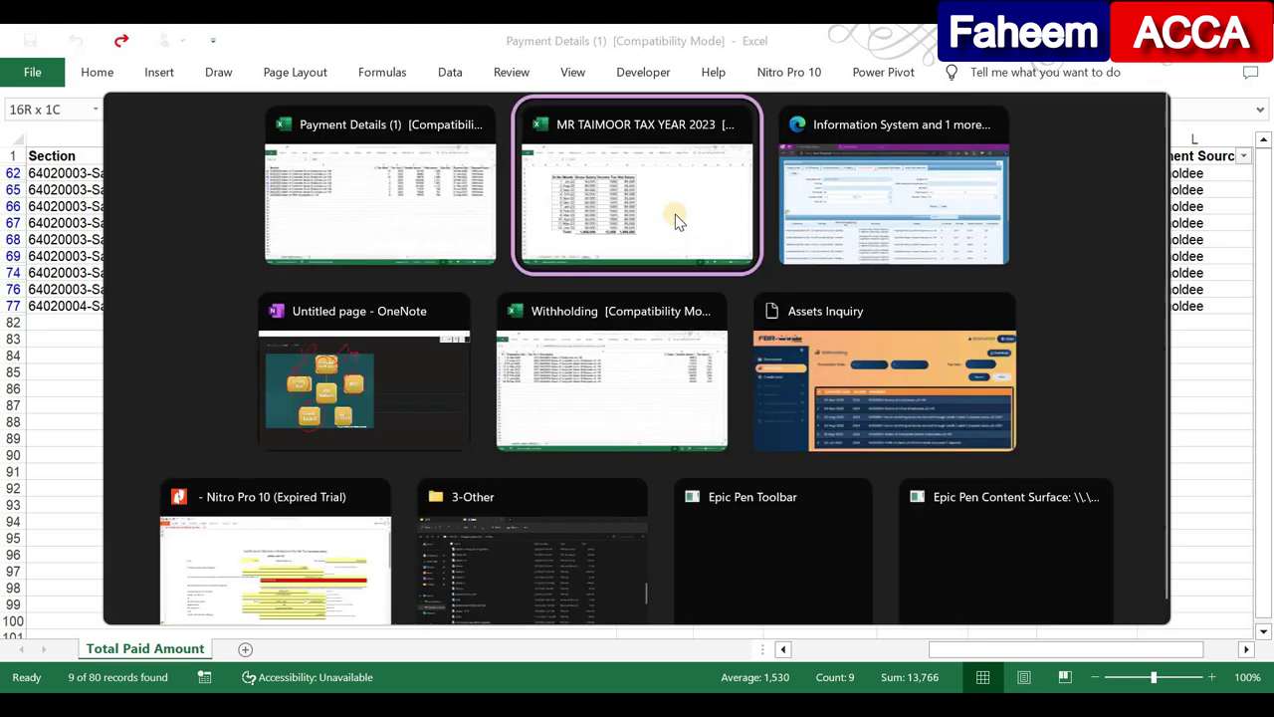
{"action": "key", "text": "Down"}
{"action": "key", "text": "Right"}
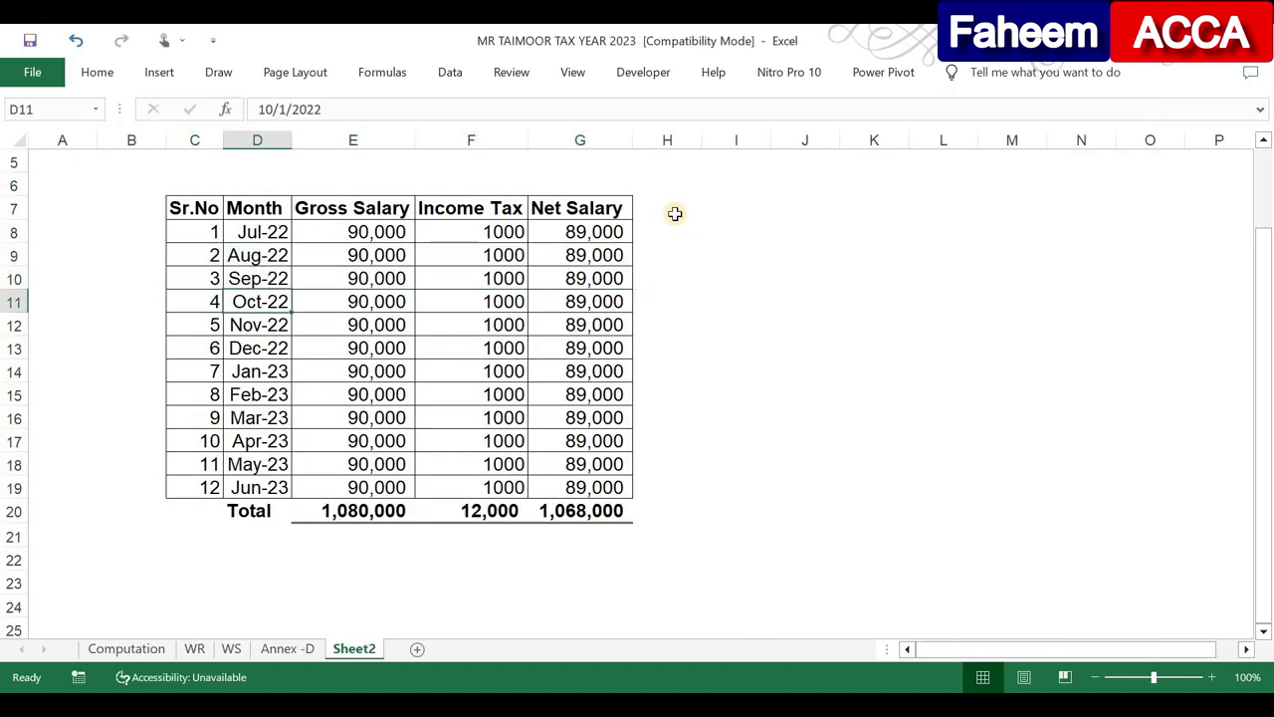
{"action": "key", "text": "Right"}
{"action": "key", "text": "Right"}
{"action": "key", "text": "ctrl+Down"}
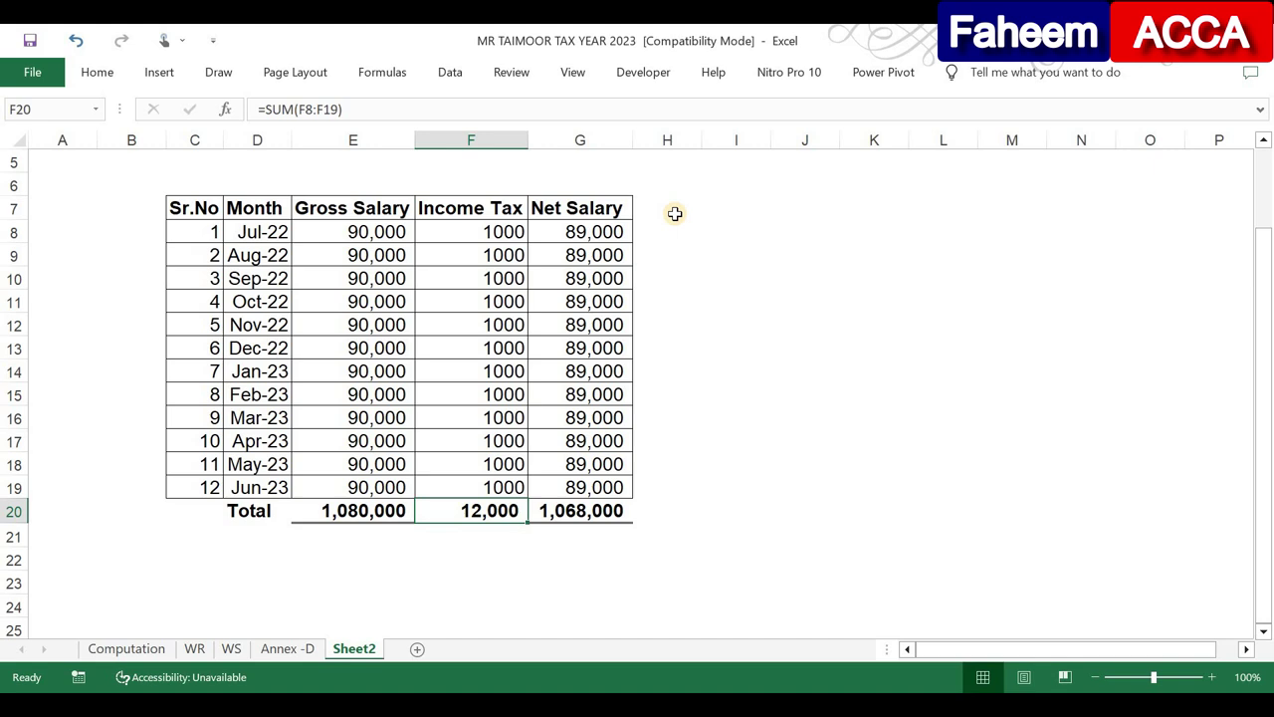
- Switch to the OneNote tax return diagram, mark the Bank Statement box in ink, and return to the tax year 2023 workbook
{"action": "key", "text": "alt+Tab"}
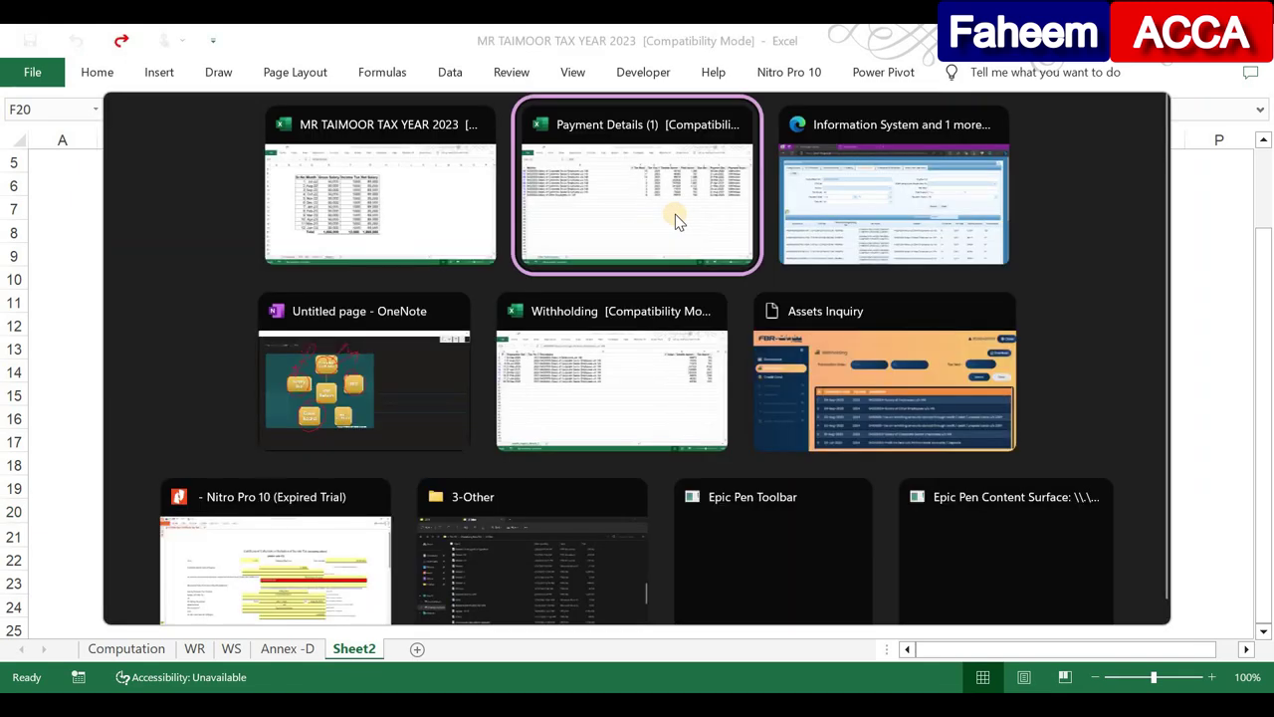
{"action": "key", "text": "alt+Tab"}
{"action": "key", "text": "alt+Tab"}
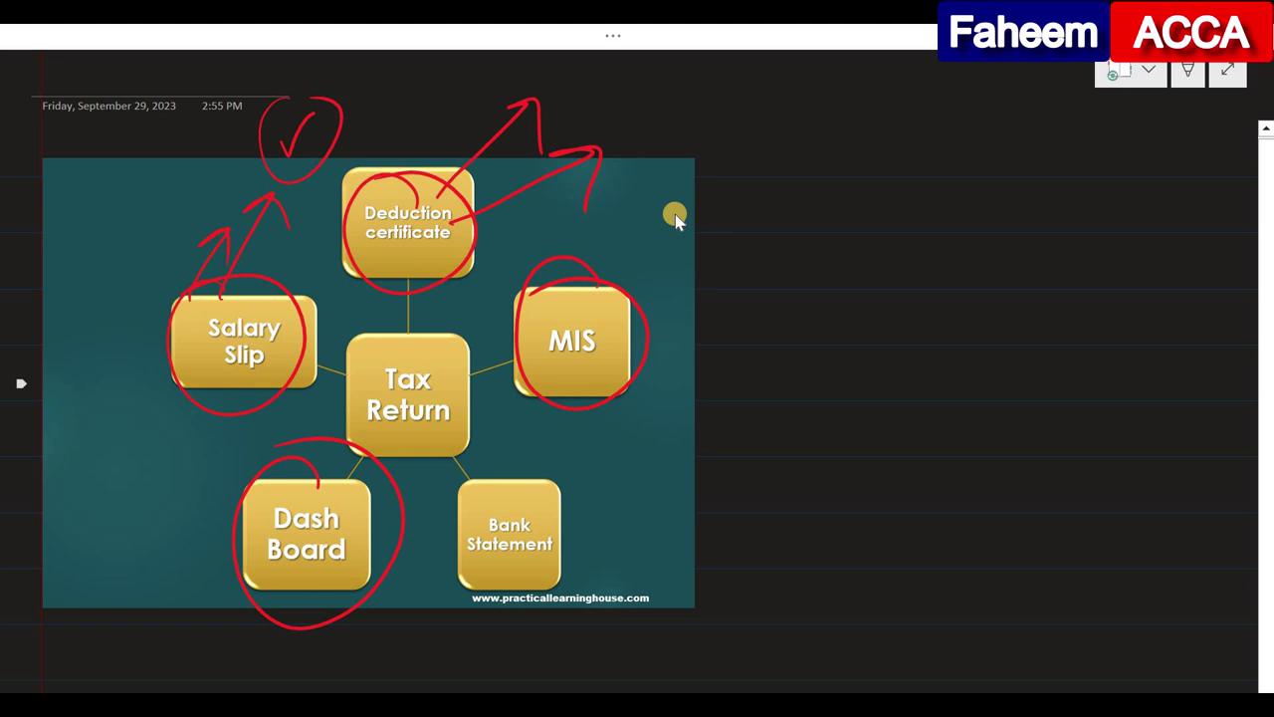
{"action": "key", "text": "ctrl+a"}
{"action": "mouse_move", "coordinate": [546, 482]}
{"action": "left_mouse_down"}
{"action": "mouse_move", "coordinate": [466, 537]}
{"action": "mouse_move", "coordinate": [578, 543]}
{"action": "mouse_move", "coordinate": [500, 503]}
{"action": "left_mouse_up"}
{"action": "mouse_move", "coordinate": [546, 539]}
{"action": "left_mouse_down"}
{"action": "mouse_move", "coordinate": [625, 484]}
{"action": "mouse_move", "coordinate": [634, 519]}
{"action": "left_mouse_up"}
{"action": "key", "text": "alt+Tab"}
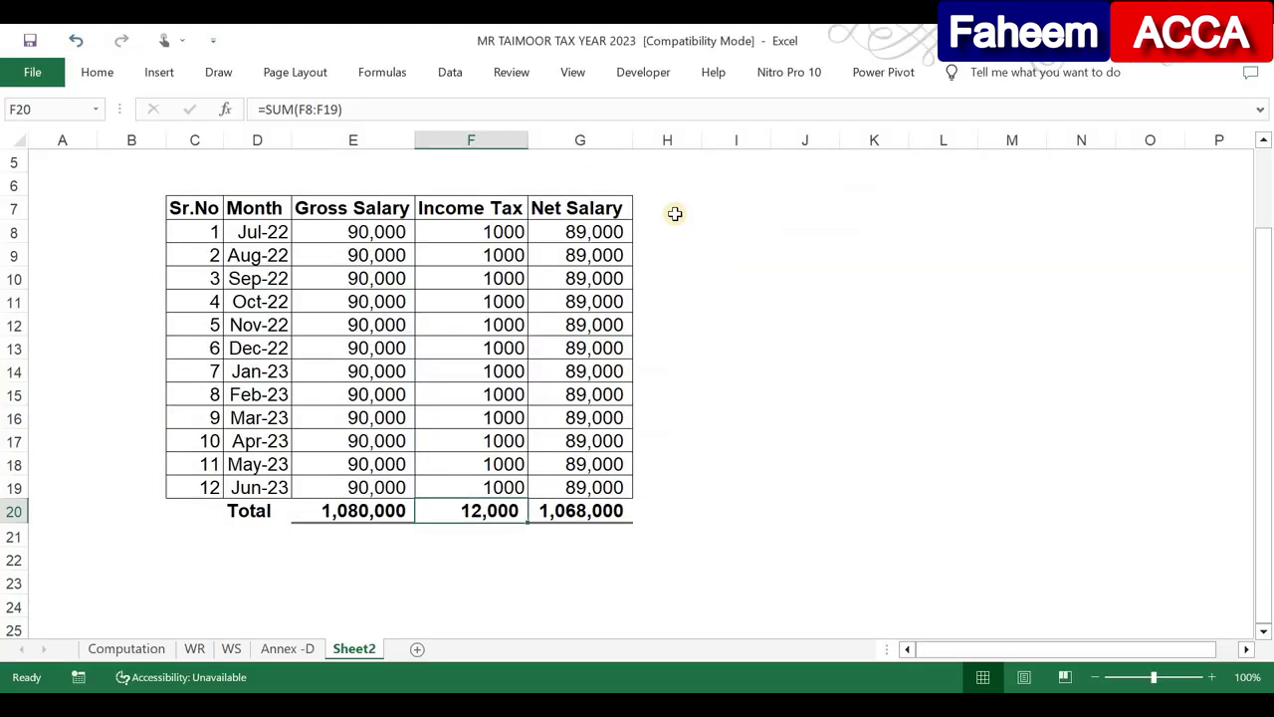
- Examine the first month's Net Salary formula and Gross Salary entry in the Sheet2 salary table
{"action": "key", "text": "Left"}
{"action": "key", "text": "Right"}
{"action": "key", "text": "ctrl+Up"}
{"action": "key", "text": "ctrl+Up"}
{"action": "key", "text": "Down"}
{"action": "key", "text": "Down"}
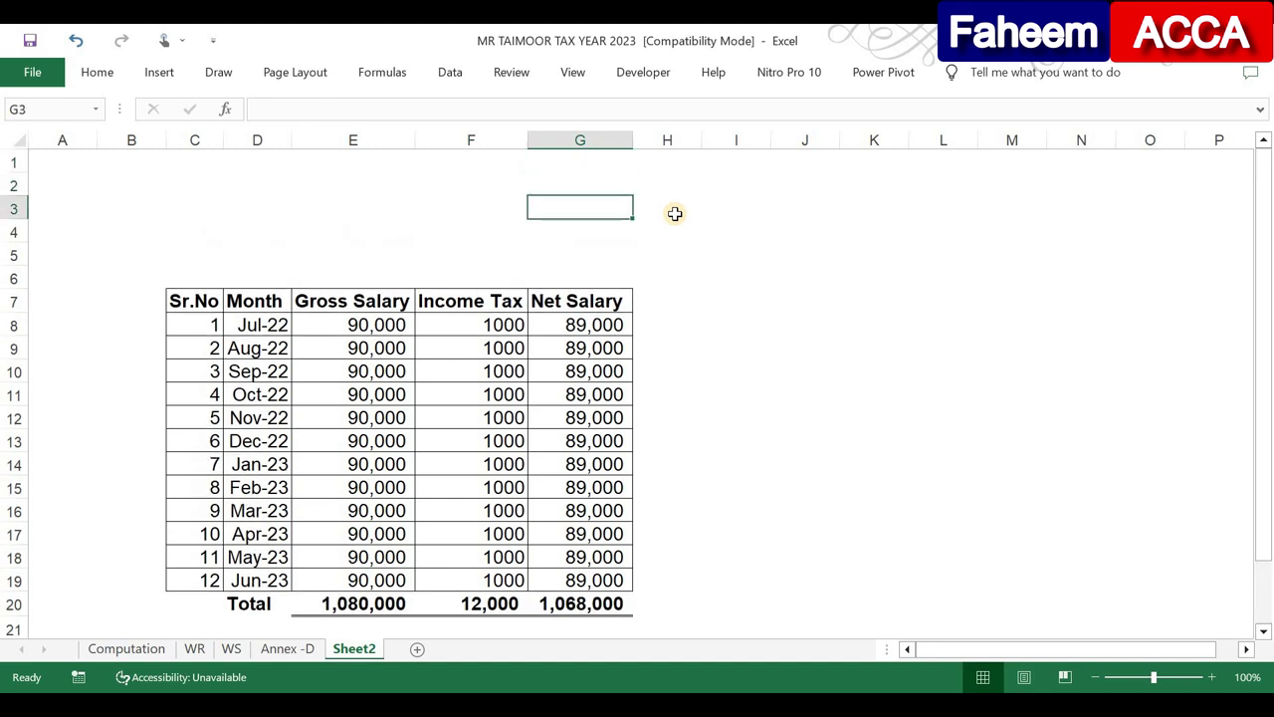
{"action": "key", "text": "Down"}
{"action": "key", "text": "Down"}
{"action": "key", "text": "Down"}
{"action": "key", "text": "Down"}
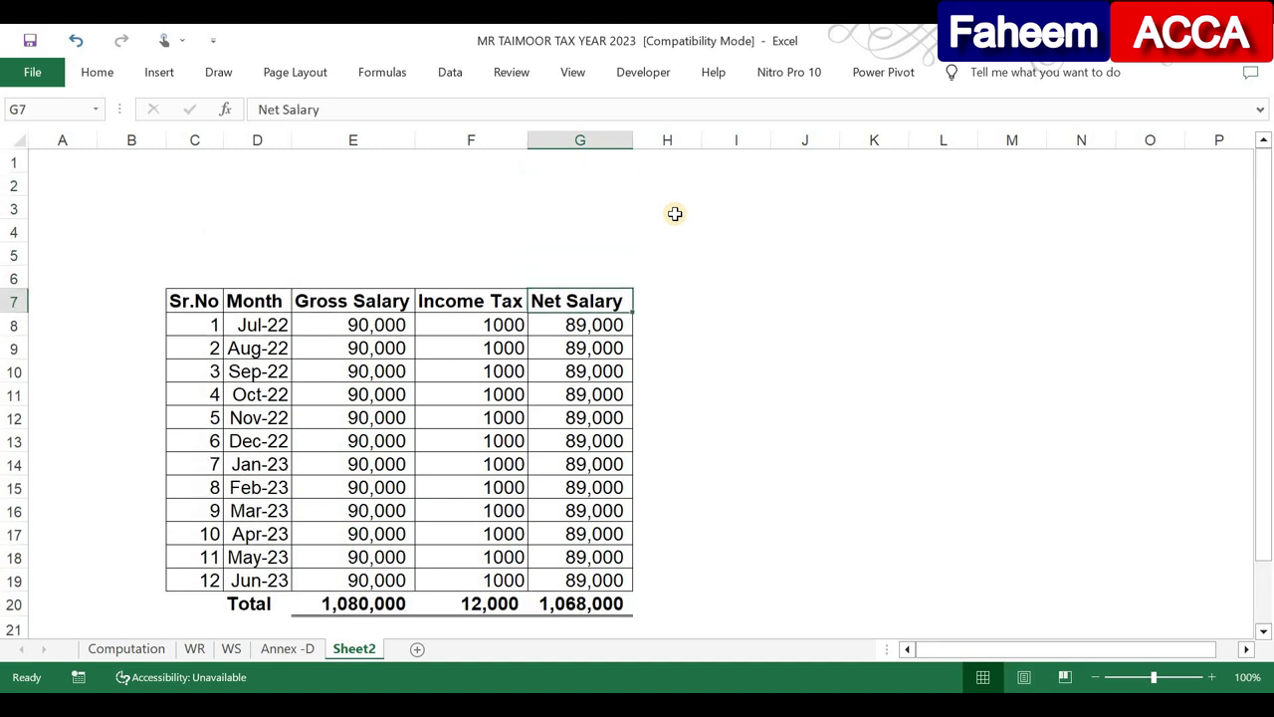
{"action": "key", "text": "Down"}
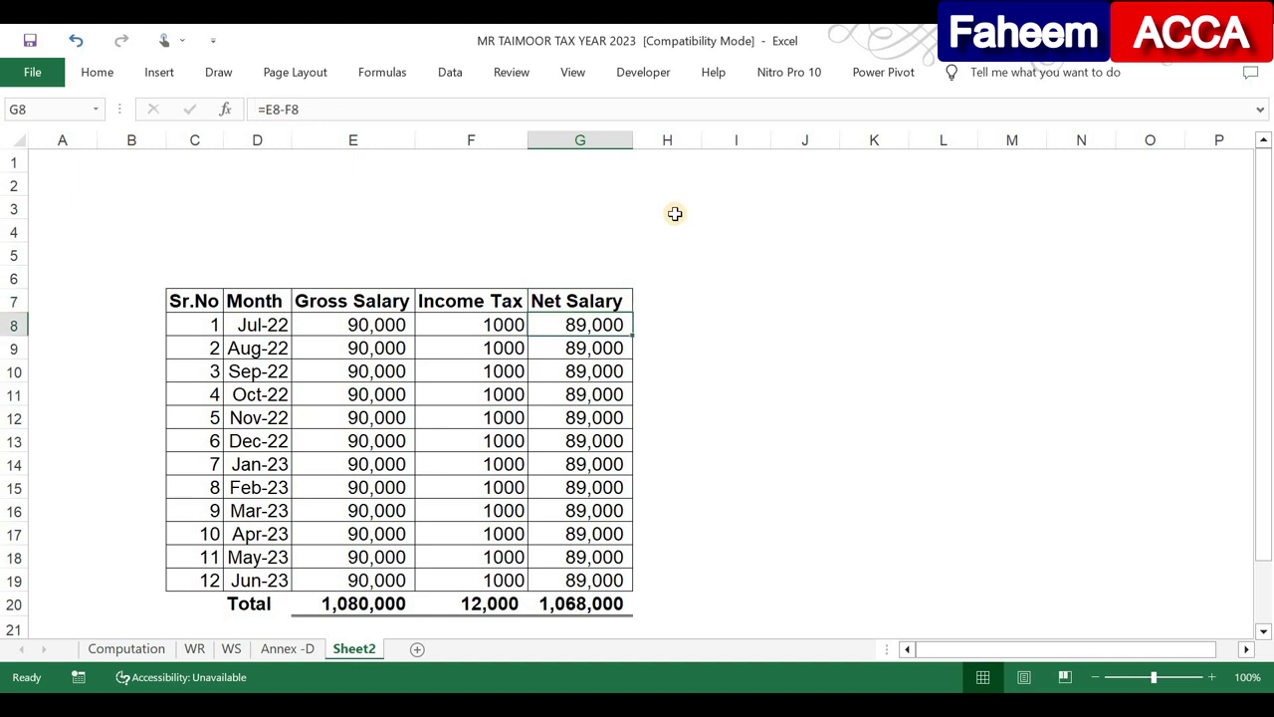
{"action": "key", "text": "Left"}
{"action": "key", "text": "Left"}
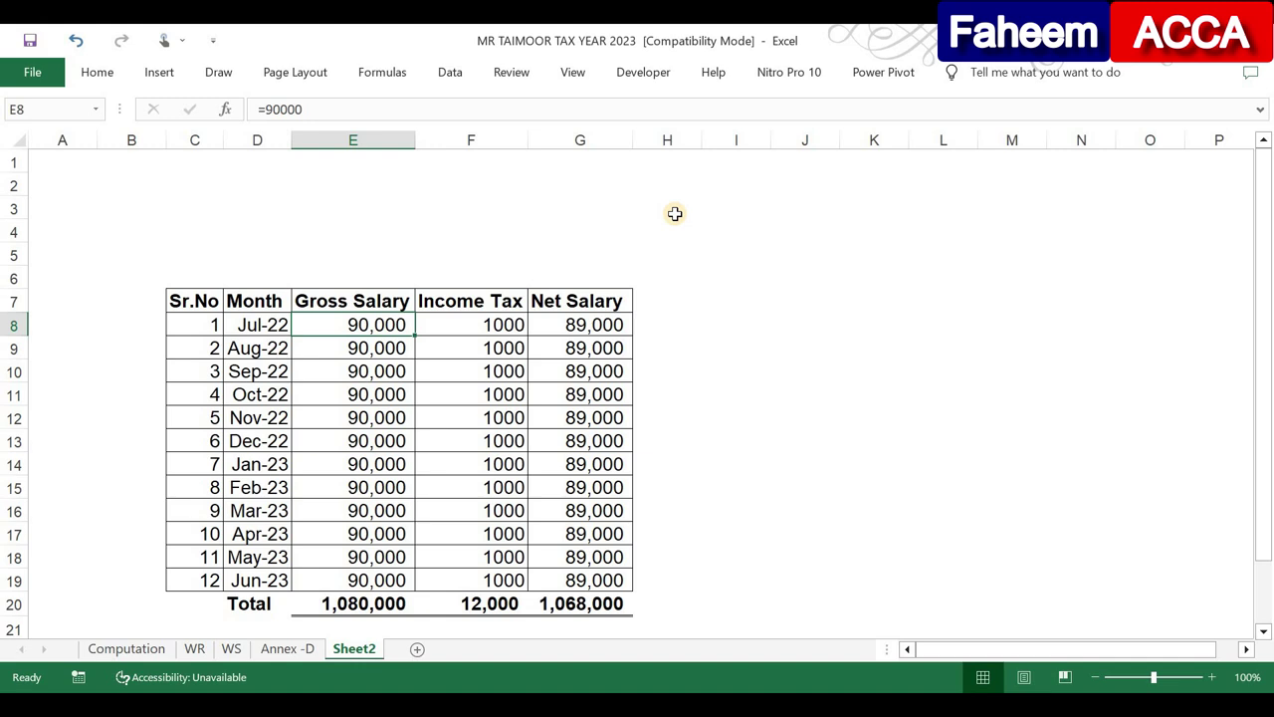
- Review gross basic salary, tax on taxable income, tax deducted on salary and net tax payable in the Computation sheet
{"action": "left_click", "coordinate": [143, 652]}
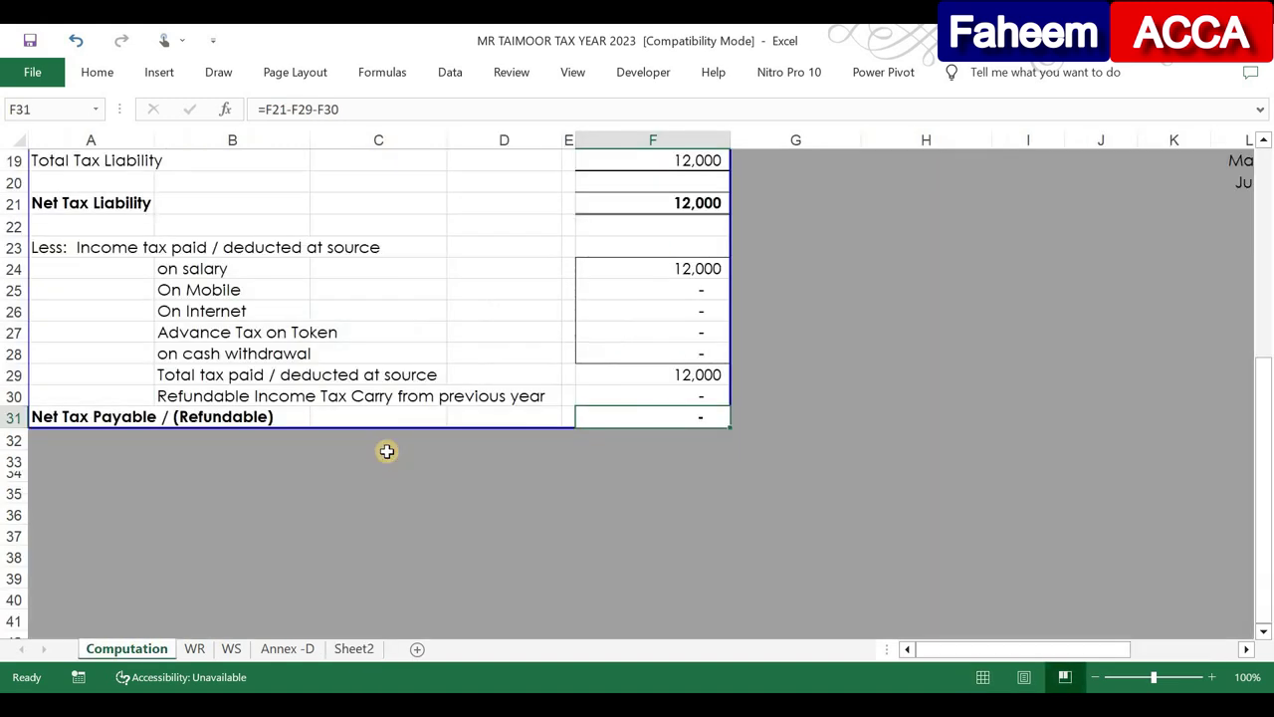
{"action": "scroll", "coordinate": [386, 451], "scroll_direction": "up", "scroll_amount": 6}
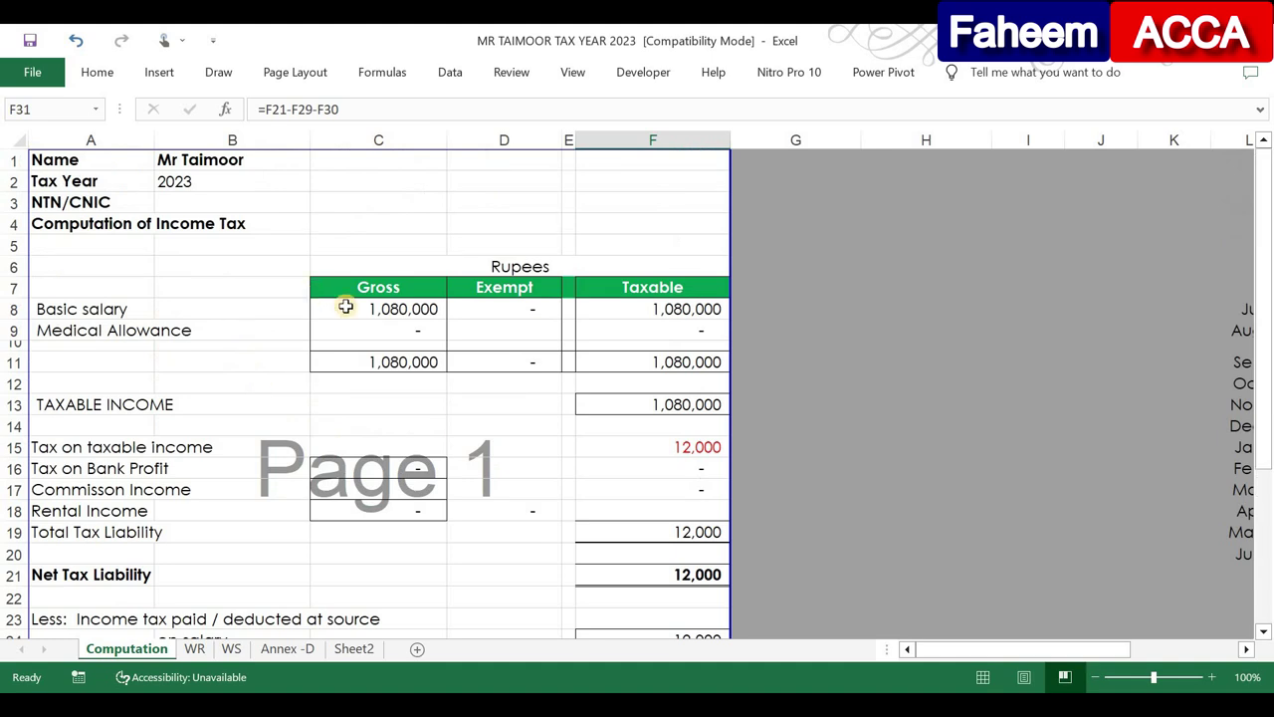
{"action": "left_click", "coordinate": [393, 308]}
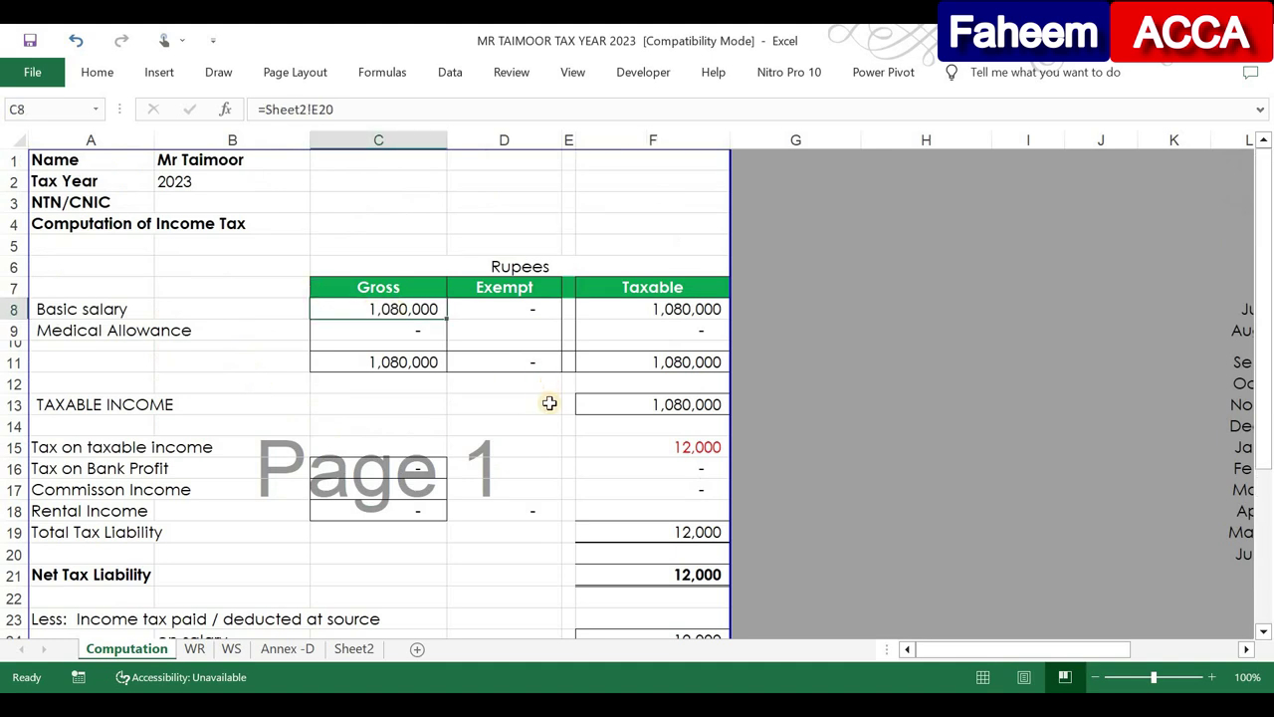
{"action": "left_click", "coordinate": [712, 448]}
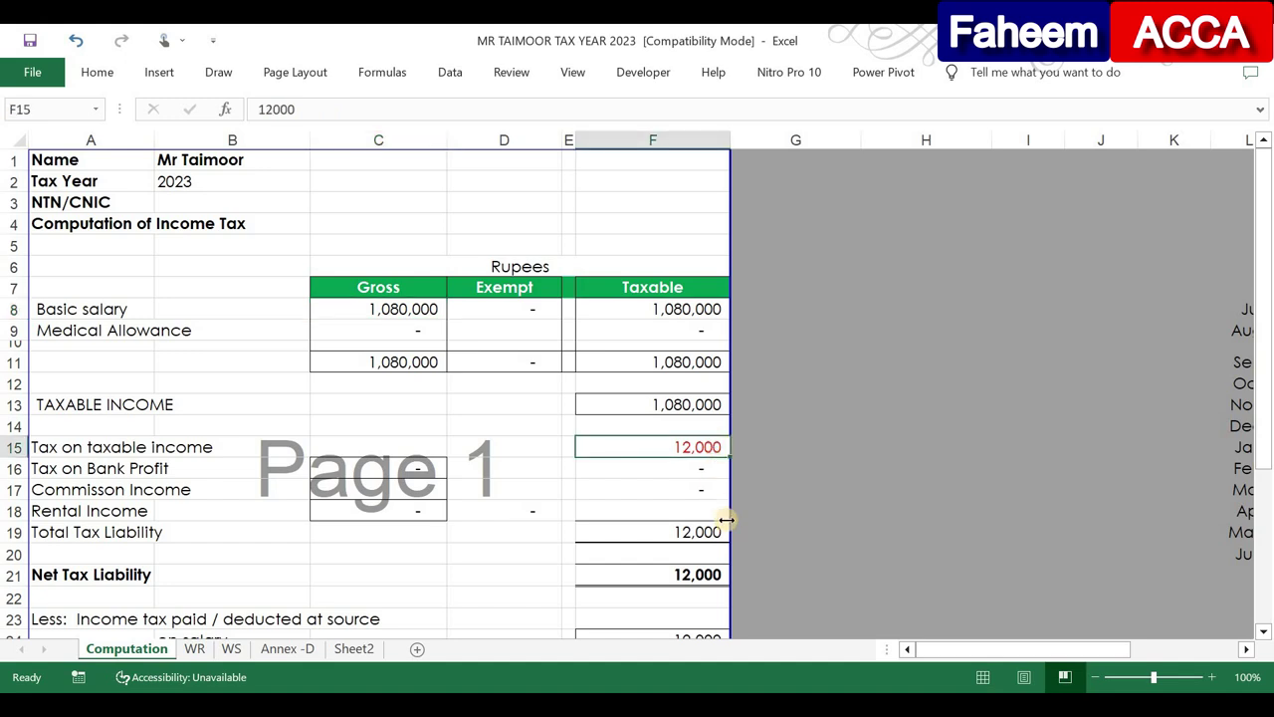
{"action": "scroll", "coordinate": [727, 520], "scroll_direction": "down", "scroll_amount": 2}
{"action": "left_click", "coordinate": [707, 514]}
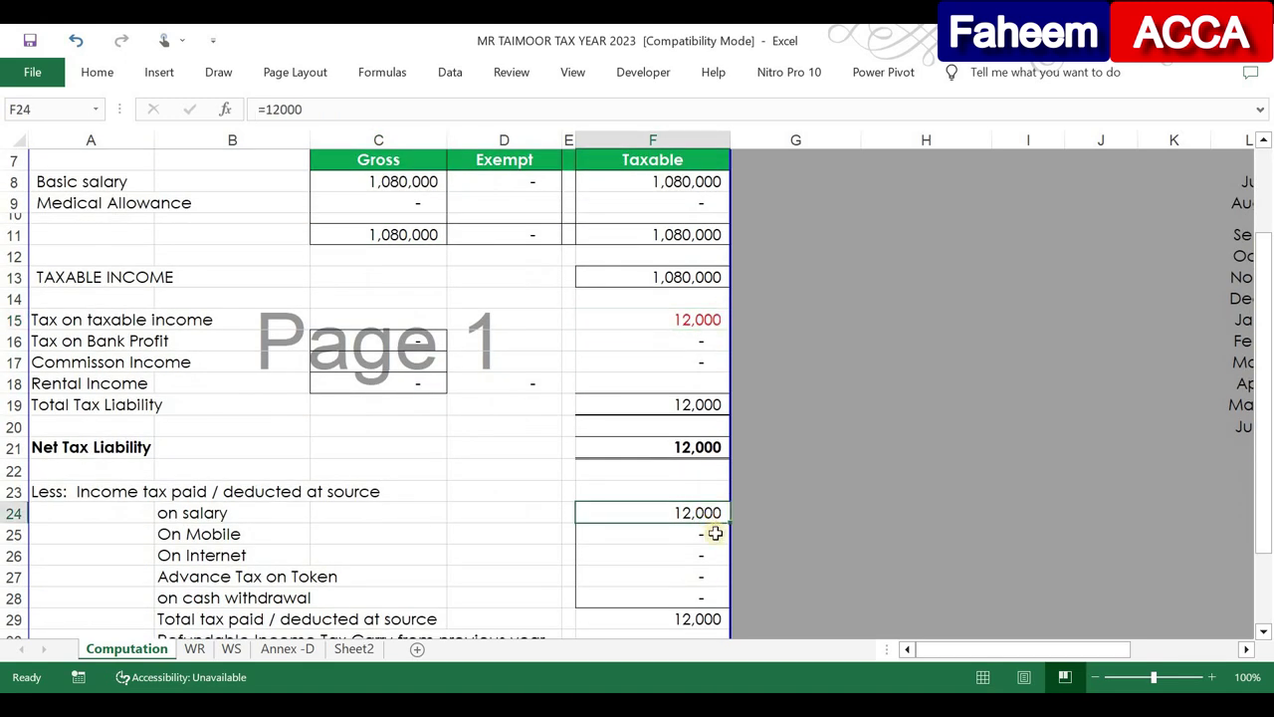
{"action": "scroll", "coordinate": [714, 539], "scroll_direction": "down", "scroll_amount": 1}
{"action": "scroll", "coordinate": [715, 539], "scroll_direction": "down", "scroll_amount": 1}
{"action": "left_click", "coordinate": [711, 544]}
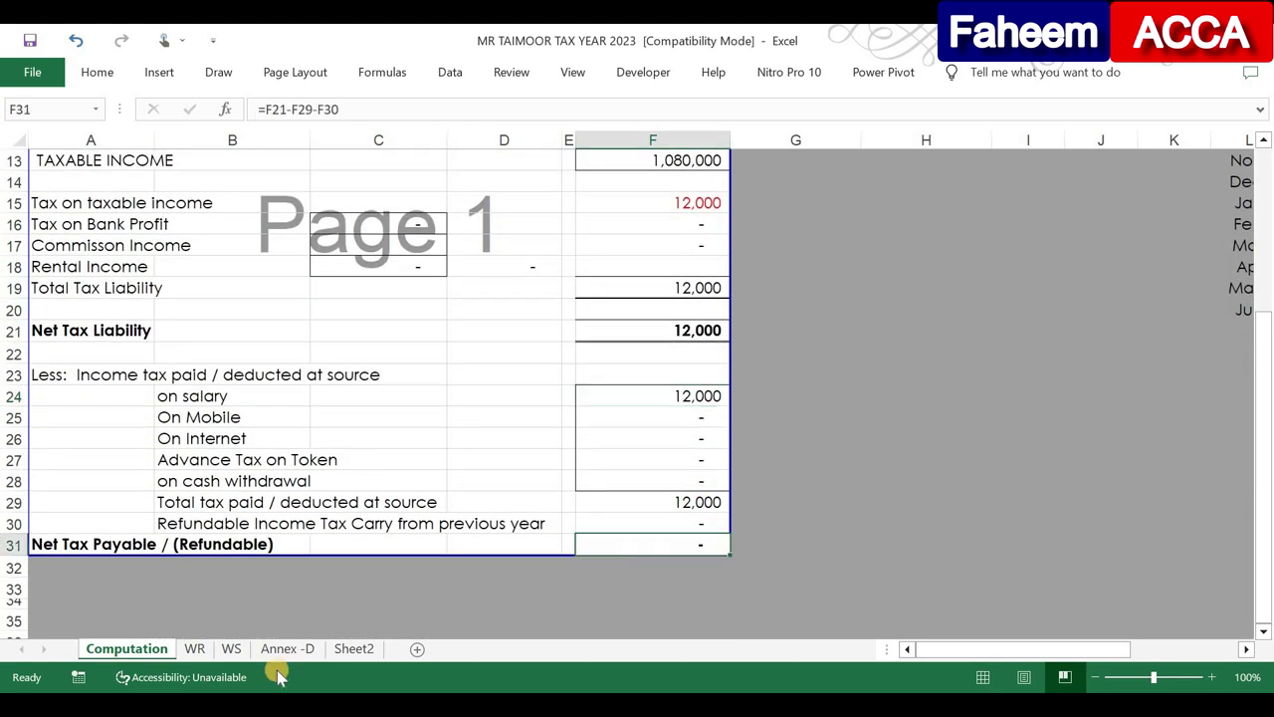
- Inspect the 2023 closing and opening net wealth cells in the WR sheet's wealth reconciliation
{"action": "left_click", "coordinate": [195, 649]}
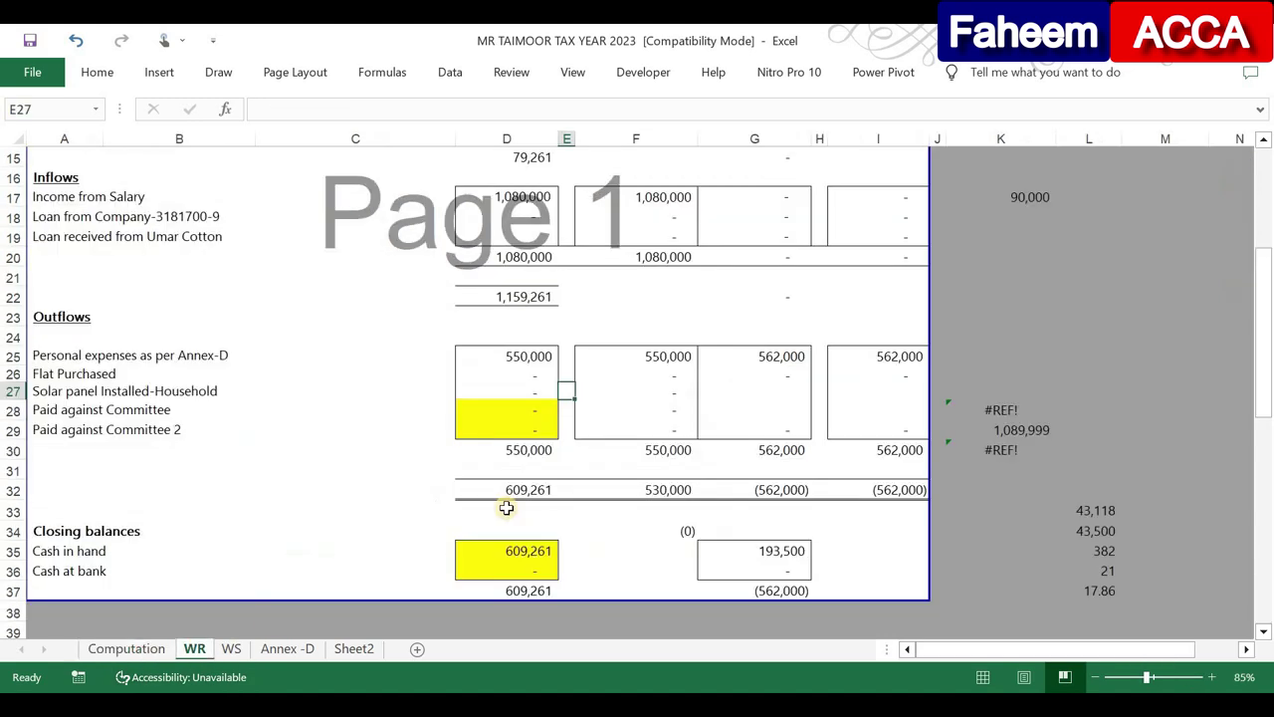
{"action": "scroll", "coordinate": [506, 508], "scroll_direction": "up", "scroll_amount": 5}
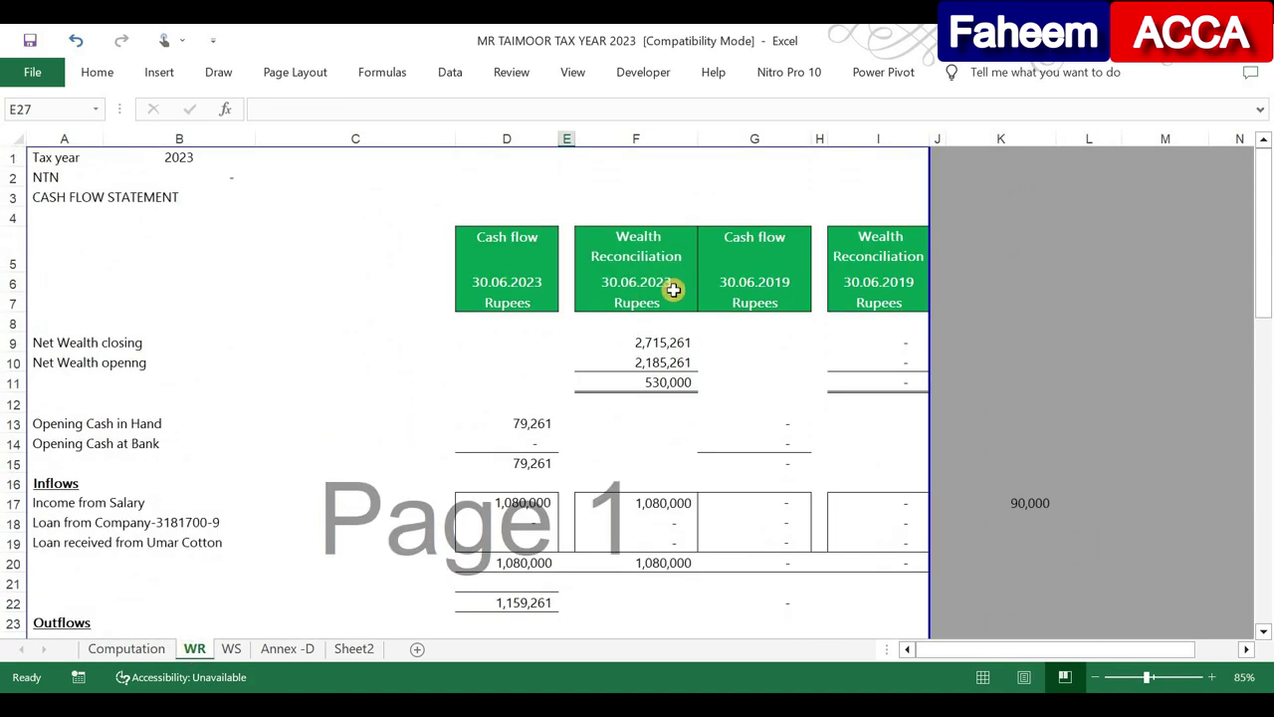
{"action": "left_click", "coordinate": [679, 342]}
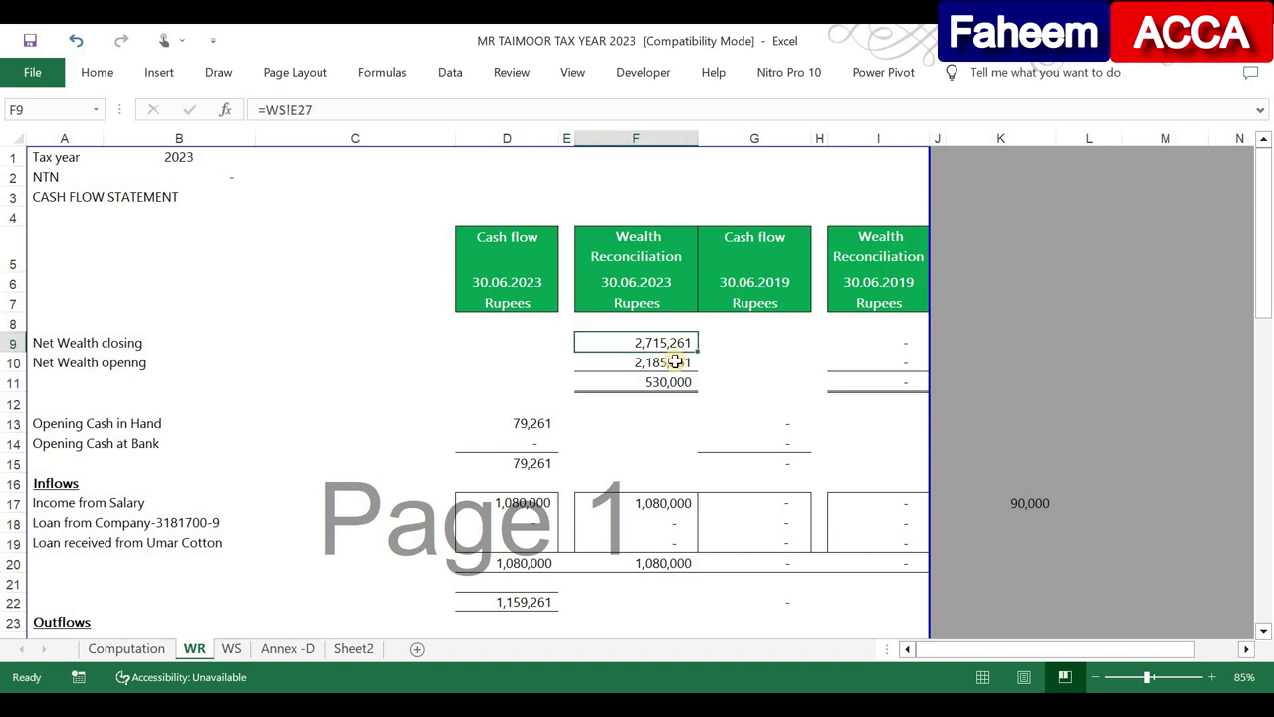
{"action": "left_click", "coordinate": [673, 365]}
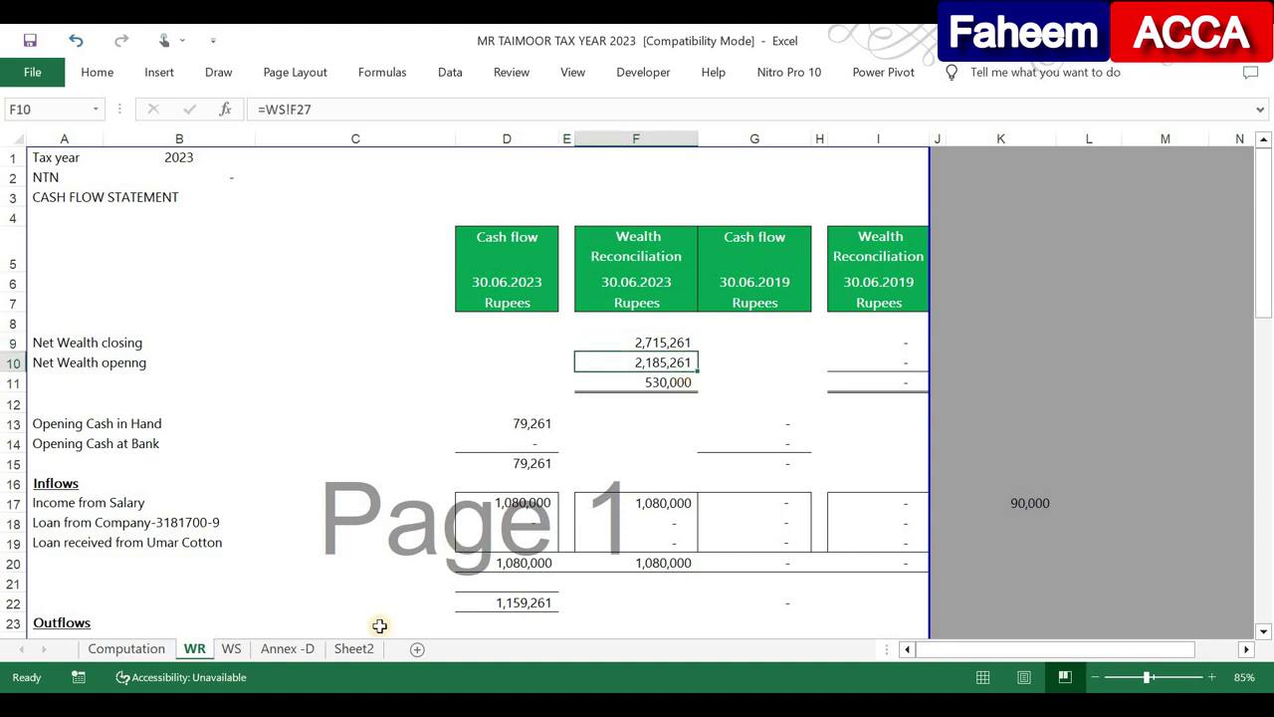
- Examine the Flat Purchased and Cash in Hand entries for 2022 and the 2023 Flat Purchased entry in the WS sheet
{"action": "left_click", "coordinate": [232, 649]}
{"action": "left_click_drag", "start_coordinate": [746, 371], "coordinate": [749, 390]}
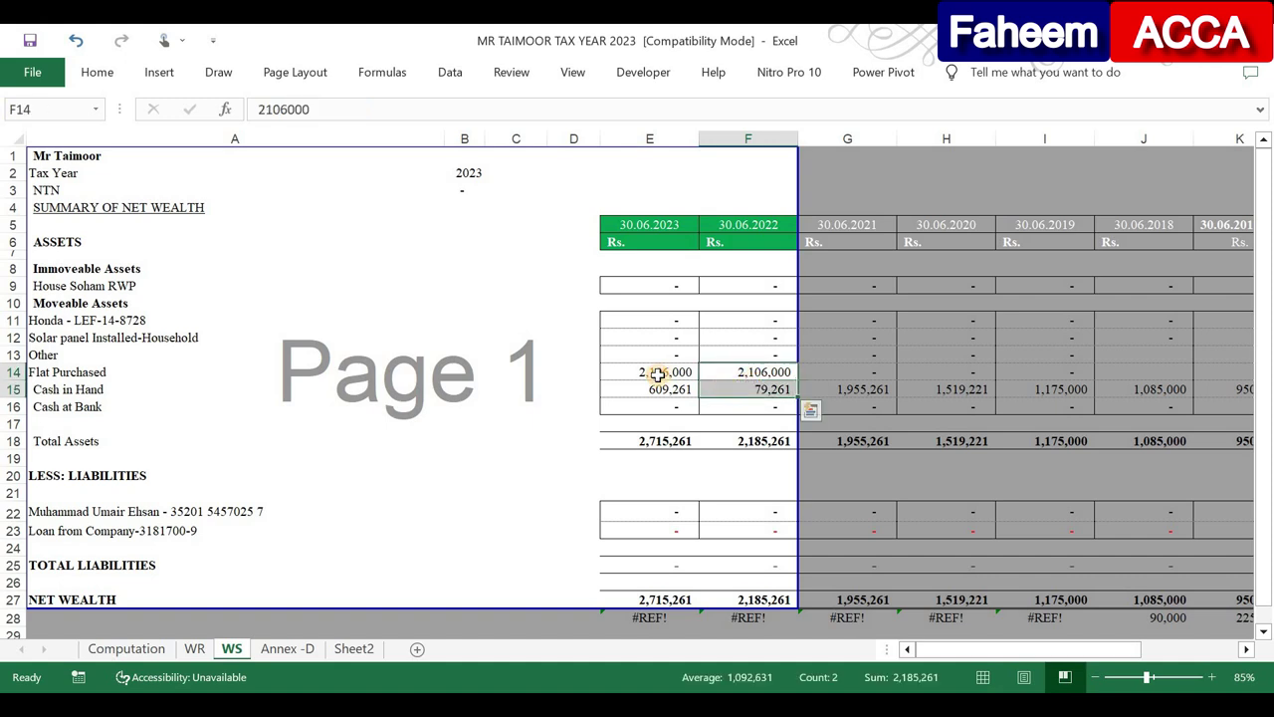
{"action": "left_click", "coordinate": [657, 373]}
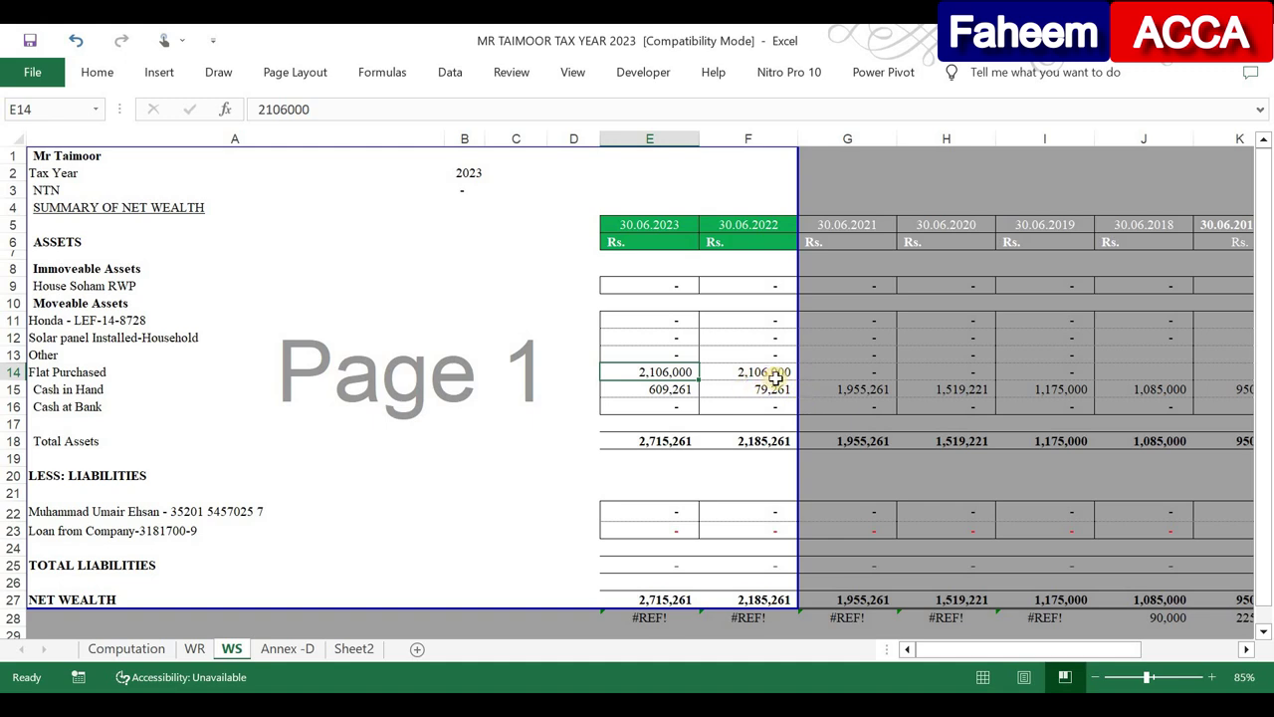
- Trace the Net Wealth closing figure on the WR sheet to its source in the WS summary and check the 30.06.2022 column
{"action": "left_click", "coordinate": [204, 648], "text": "ctrl"}
{"action": "key", "text": "ctrl+Page_Up"}
{"action": "scroll", "coordinate": [547, 401], "scroll_direction": "down", "scroll_amount": 2}
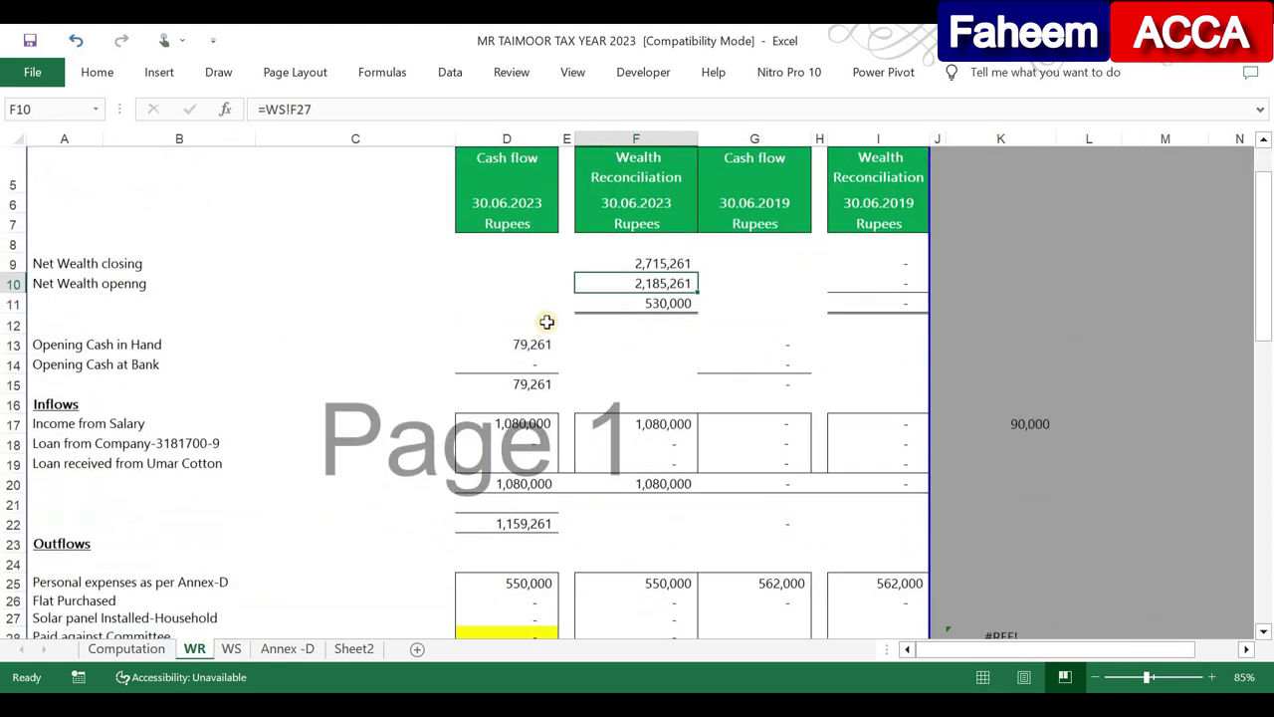
{"action": "left_click", "coordinate": [657, 199]}
{"action": "left_click", "coordinate": [669, 216]}
{"action": "left_click", "coordinate": [664, 199]}
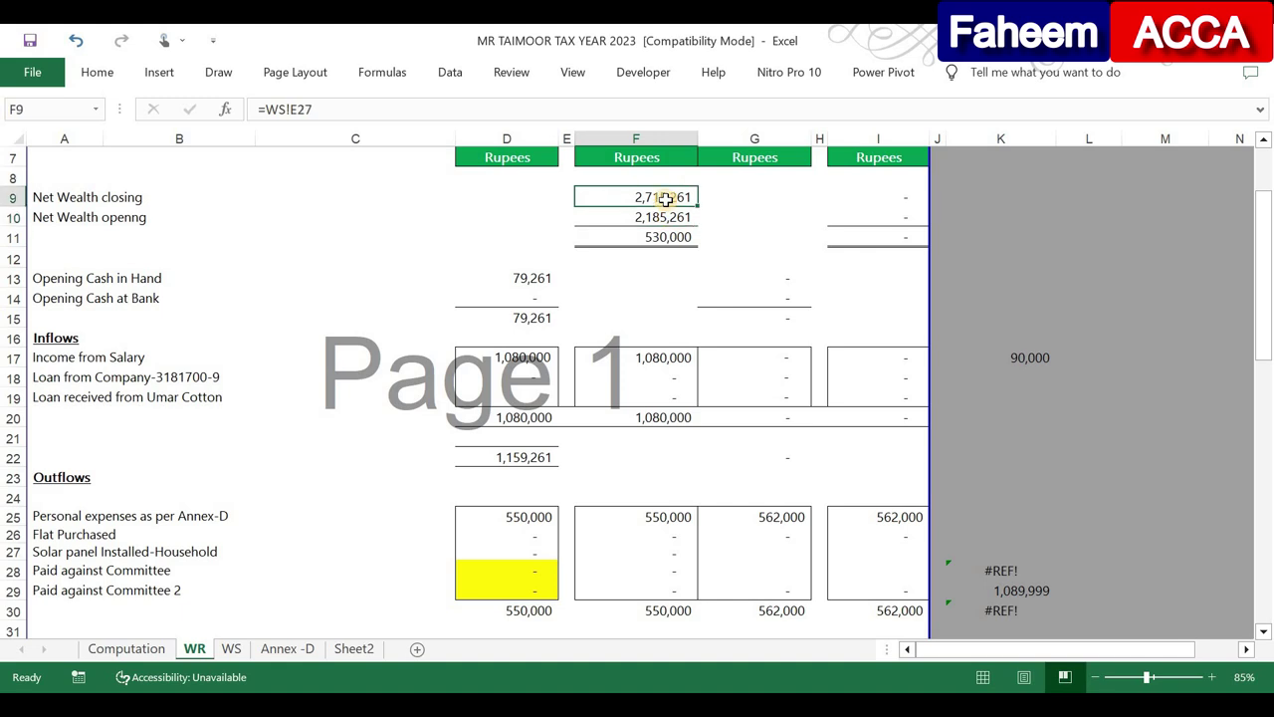
{"action": "double_click", "coordinate": [666, 197]}
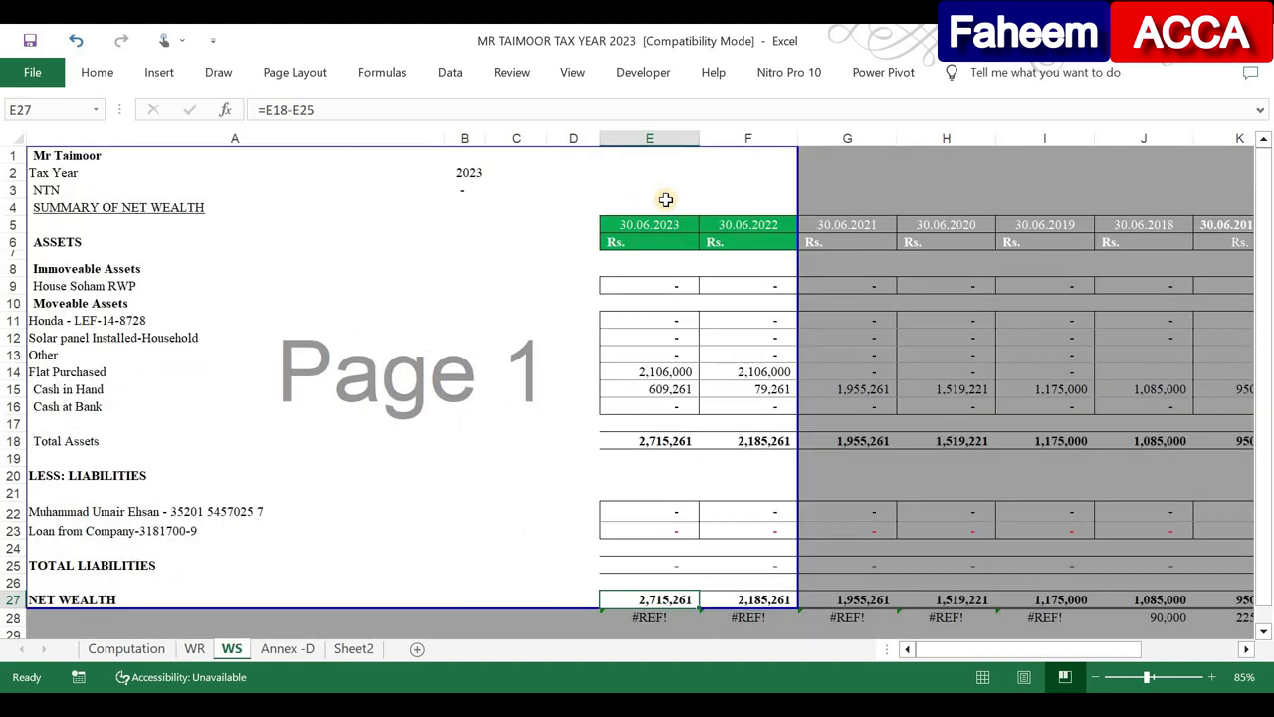
{"action": "left_click", "coordinate": [767, 220]}
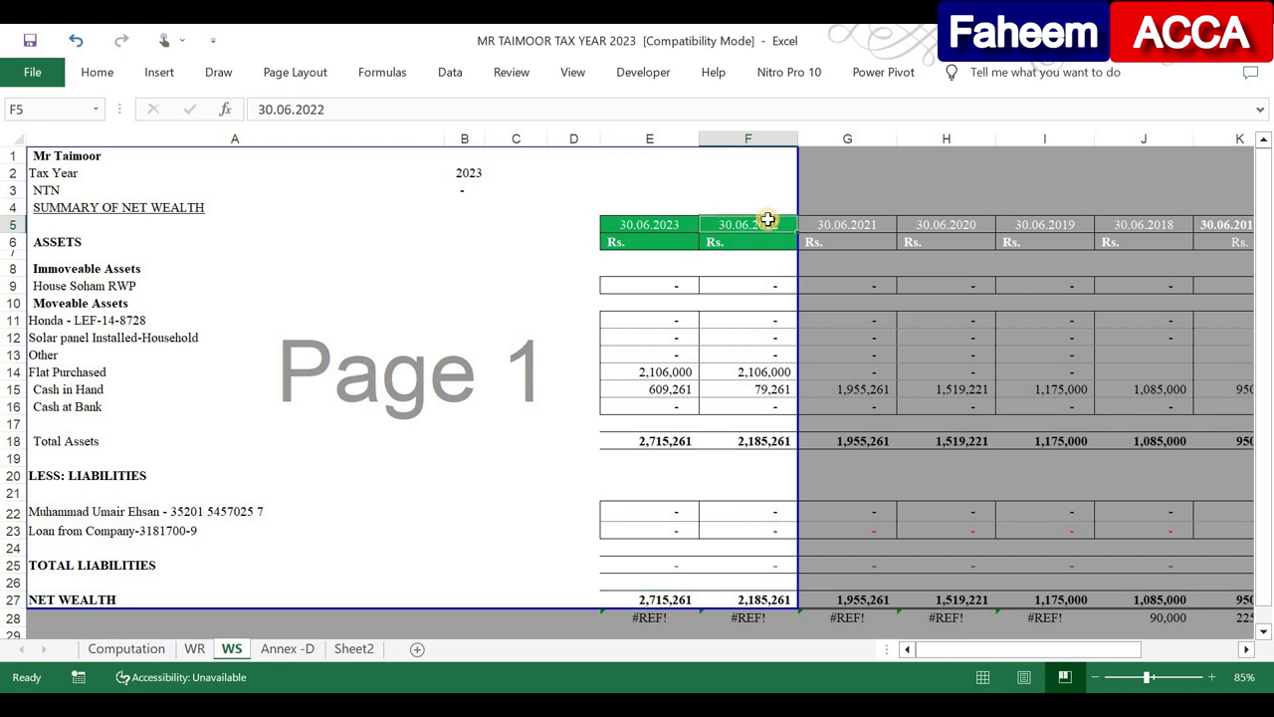
- Return to the WR sheet and inspect the cash flow's opening cash in hand, salary income and personal expenses cells
{"action": "key", "text": "F5"}
{"action": "key", "text": "Return"}
{"action": "left_click", "coordinate": [514, 273]}
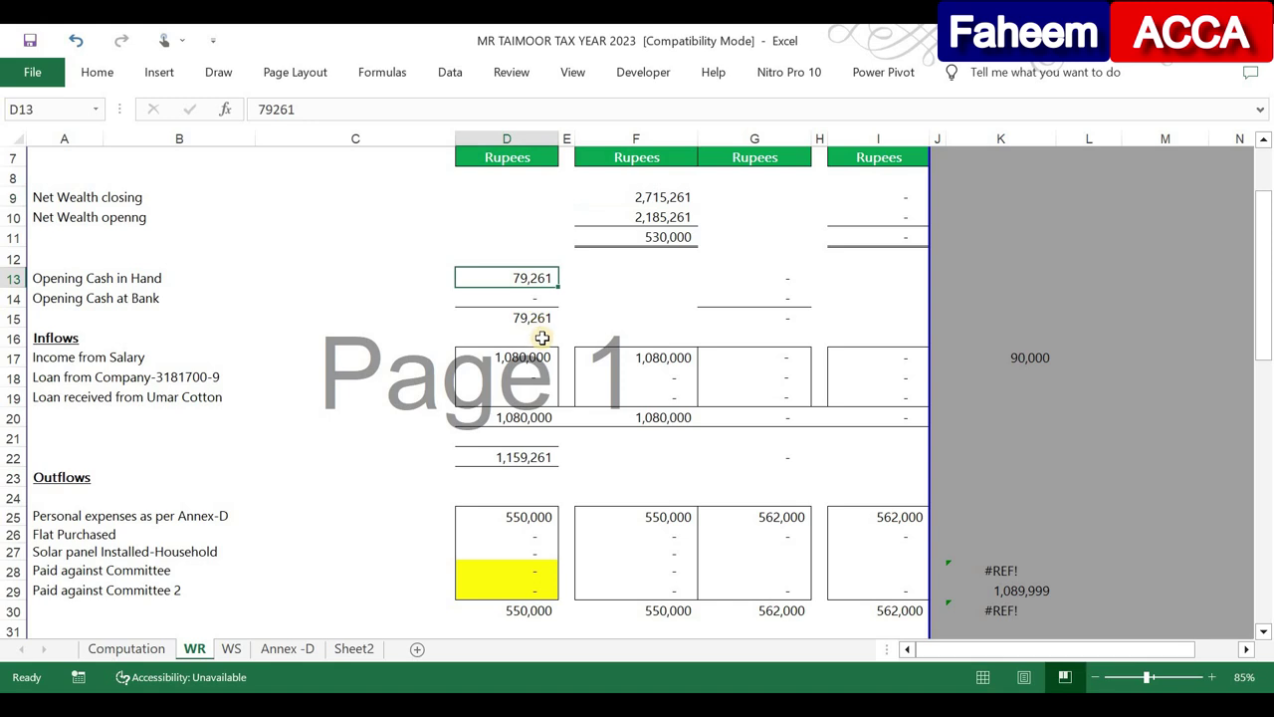
{"action": "left_click", "coordinate": [537, 355]}
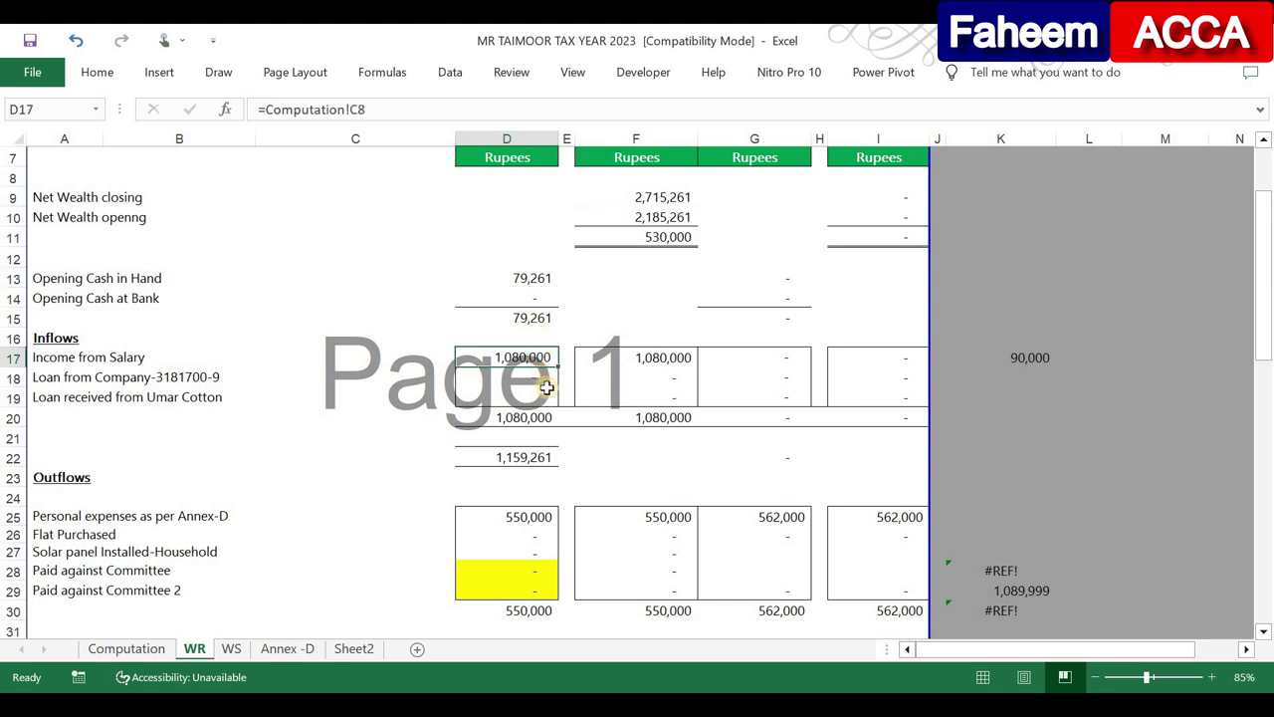
{"action": "left_click", "coordinate": [541, 527]}
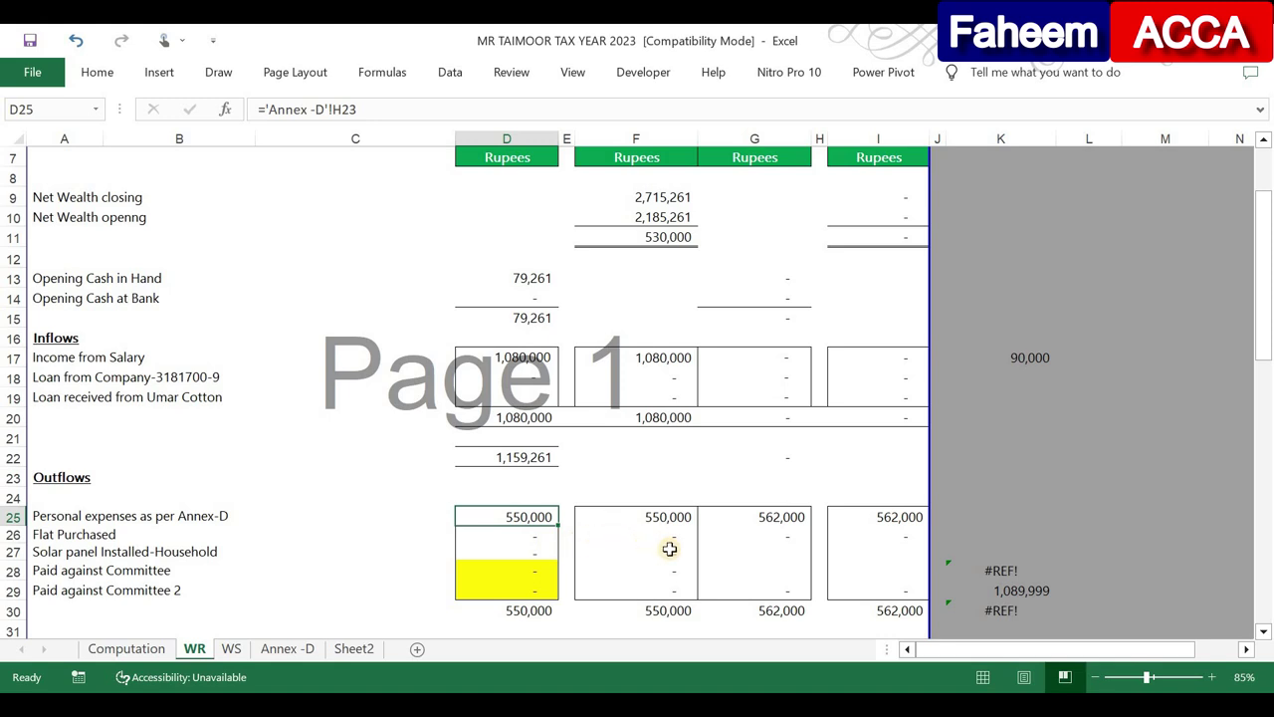
- Examine the wealth reconciliation difference formula in cell F34 of the WR sheet without changing it
{"action": "scroll", "coordinate": [670, 548], "scroll_direction": "down", "scroll_amount": 4}
{"action": "double_click", "coordinate": [675, 447]}
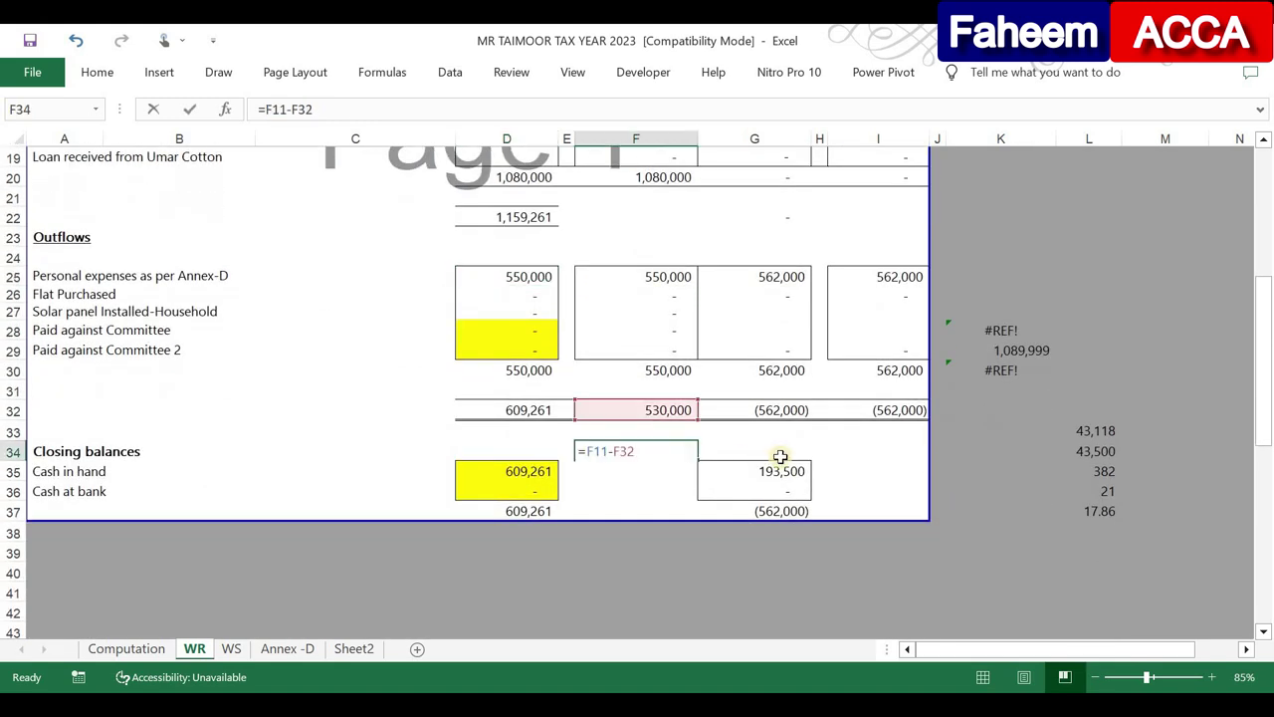
{"action": "left_click", "coordinate": [897, 458]}
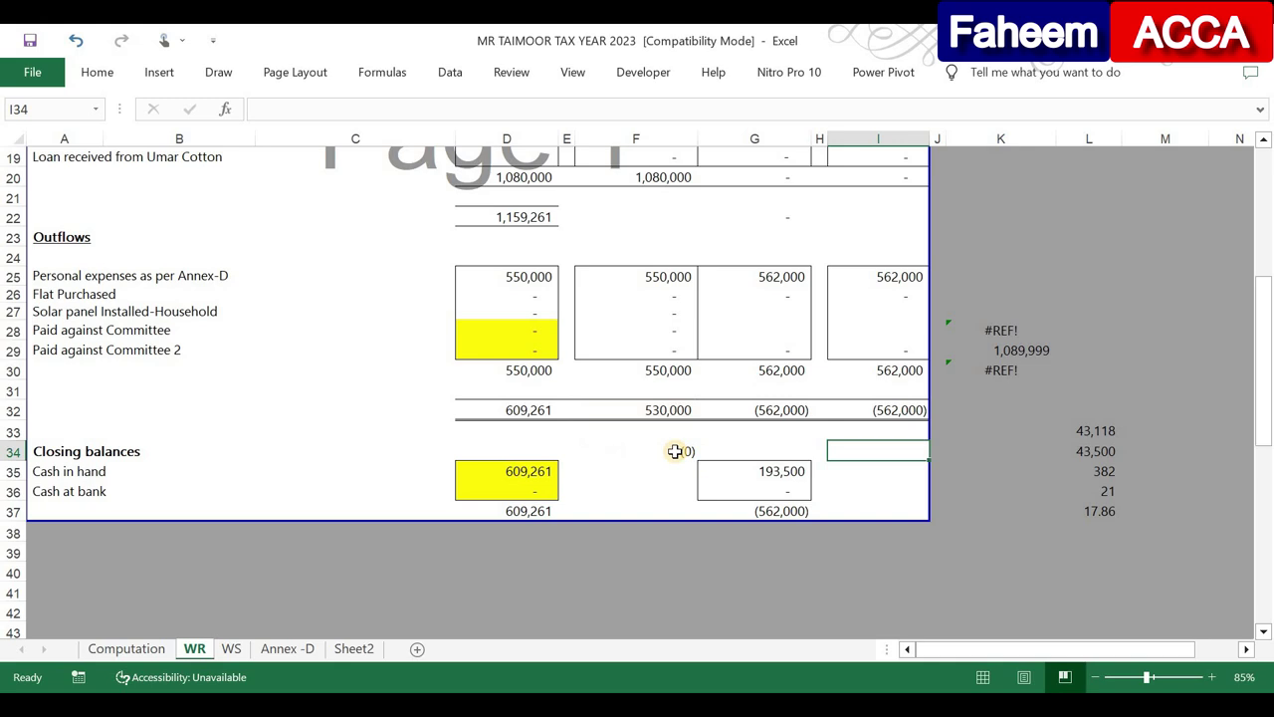
{"action": "left_click", "coordinate": [668, 446]}
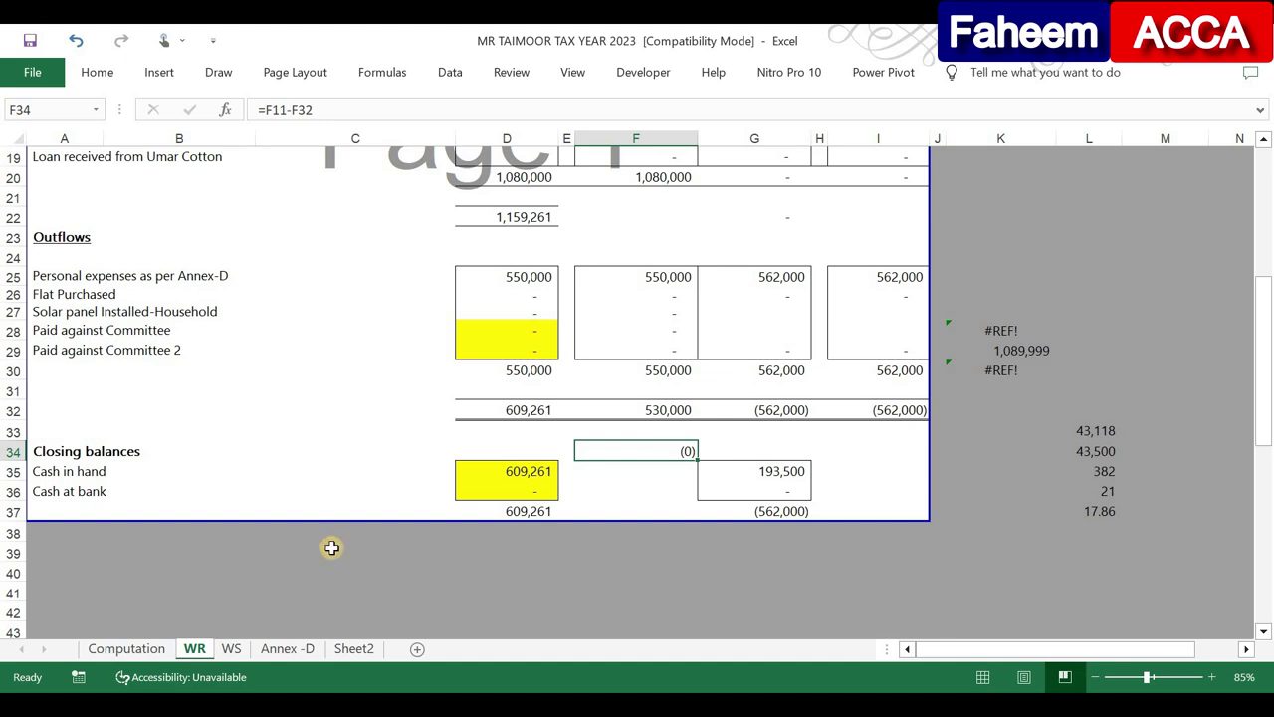
- Check the 2023 Flat Purchased entry and the Total Assets formulas for 2022 and 2023 in the WS sheet
{"action": "left_click", "coordinate": [230, 648]}
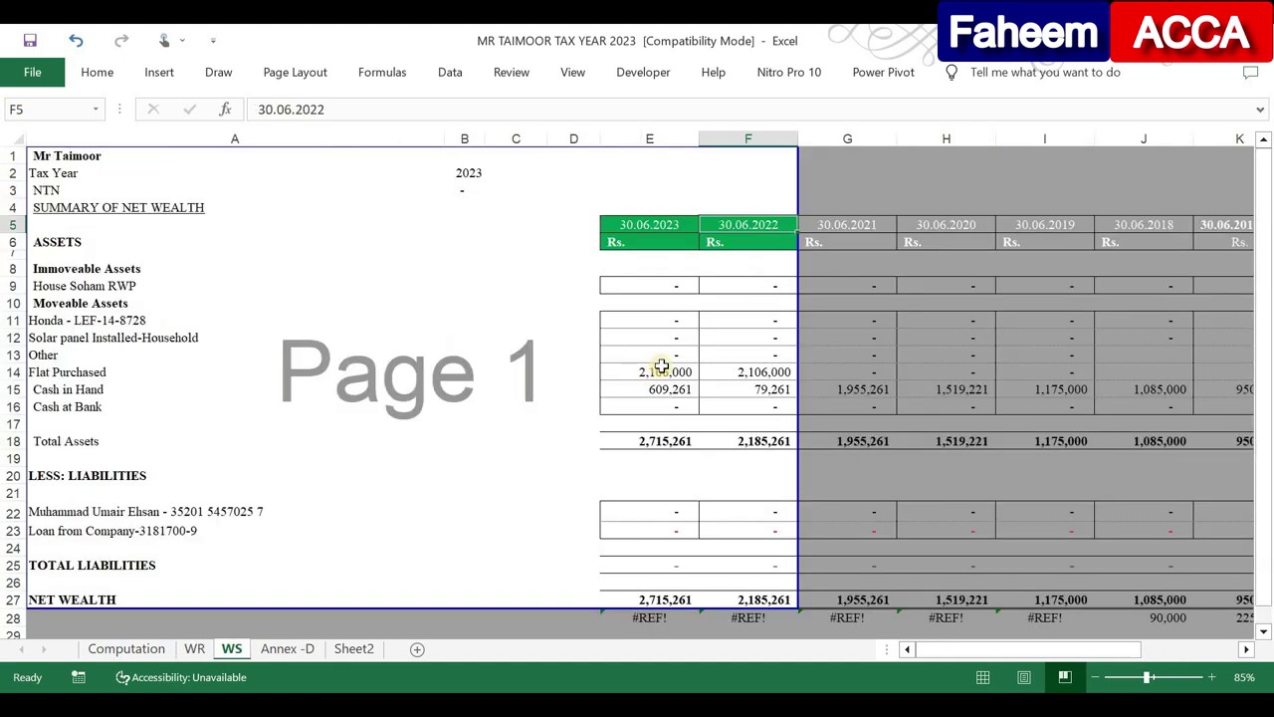
{"action": "left_click", "coordinate": [661, 369]}
{"action": "left_click", "coordinate": [763, 444]}
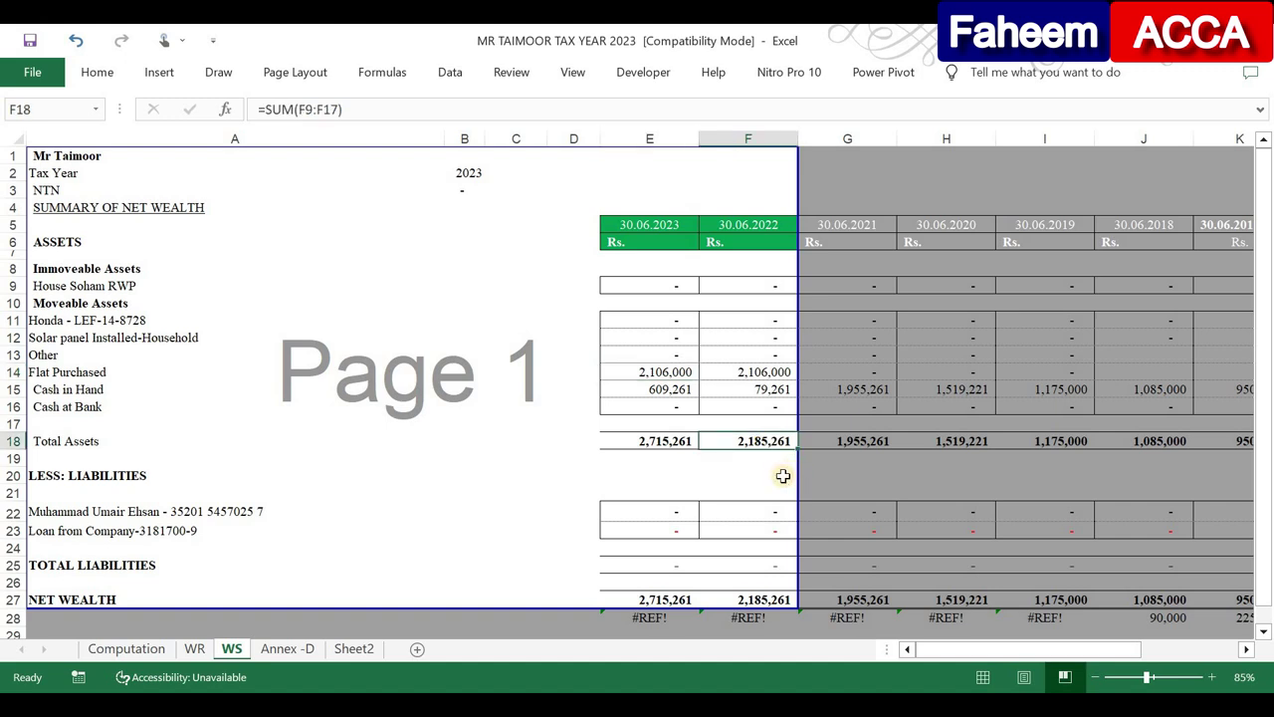
{"action": "left_click", "coordinate": [642, 448]}
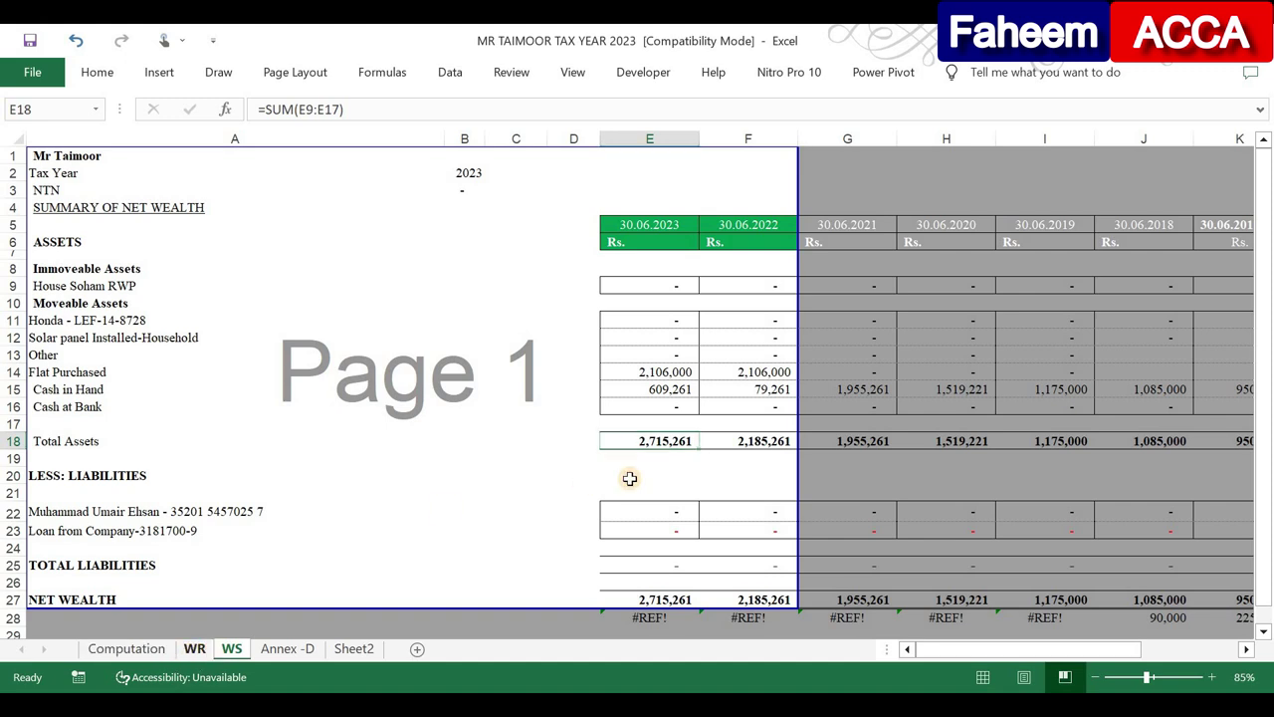
- Compare the net wealth closing and opening figures on the WR sheet with the net wealth summary in the WS sheet
{"action": "key", "text": "ctrl+Page_Up"}
{"action": "scroll", "coordinate": [675, 402], "scroll_direction": "up", "scroll_amount": 5}
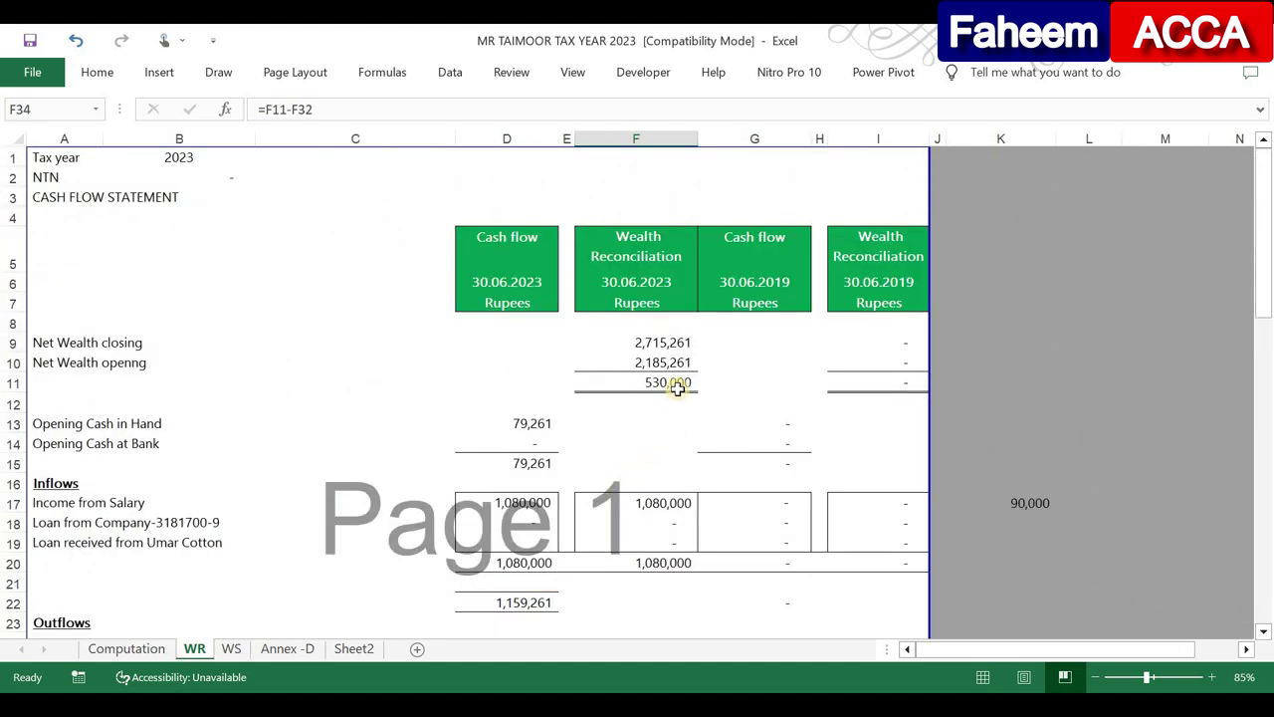
{"action": "scroll", "coordinate": [677, 389], "scroll_direction": "down", "scroll_amount": 4}
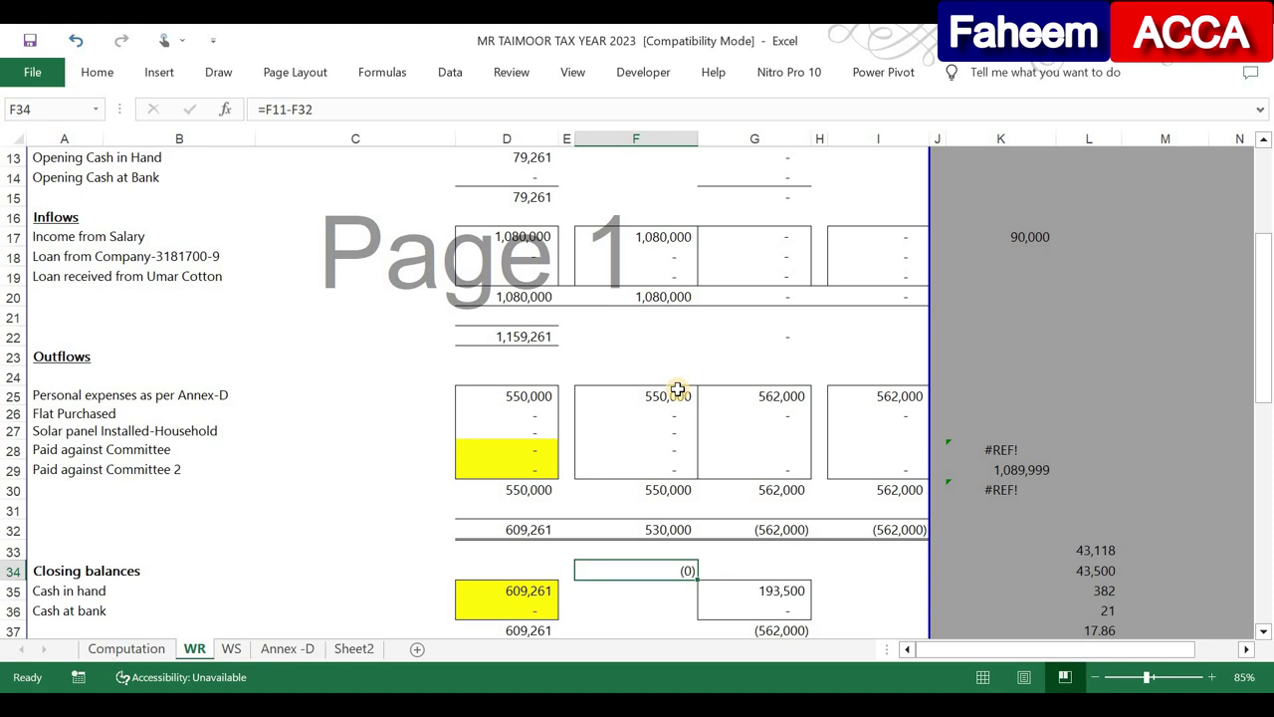
{"action": "key", "text": "ctrl+Page_Down"}
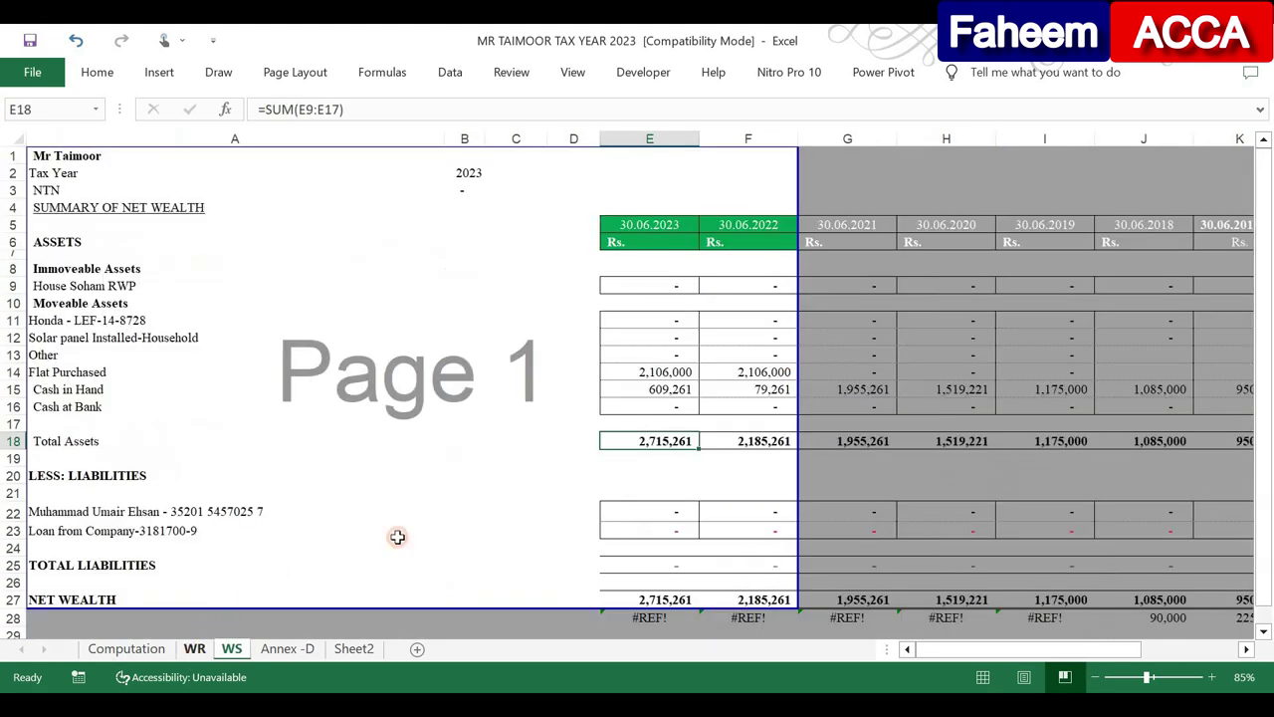
{"action": "key", "text": "ctrl+Page_Up"}
{"action": "scroll", "coordinate": [776, 383], "scroll_direction": "up", "scroll_amount": 4}
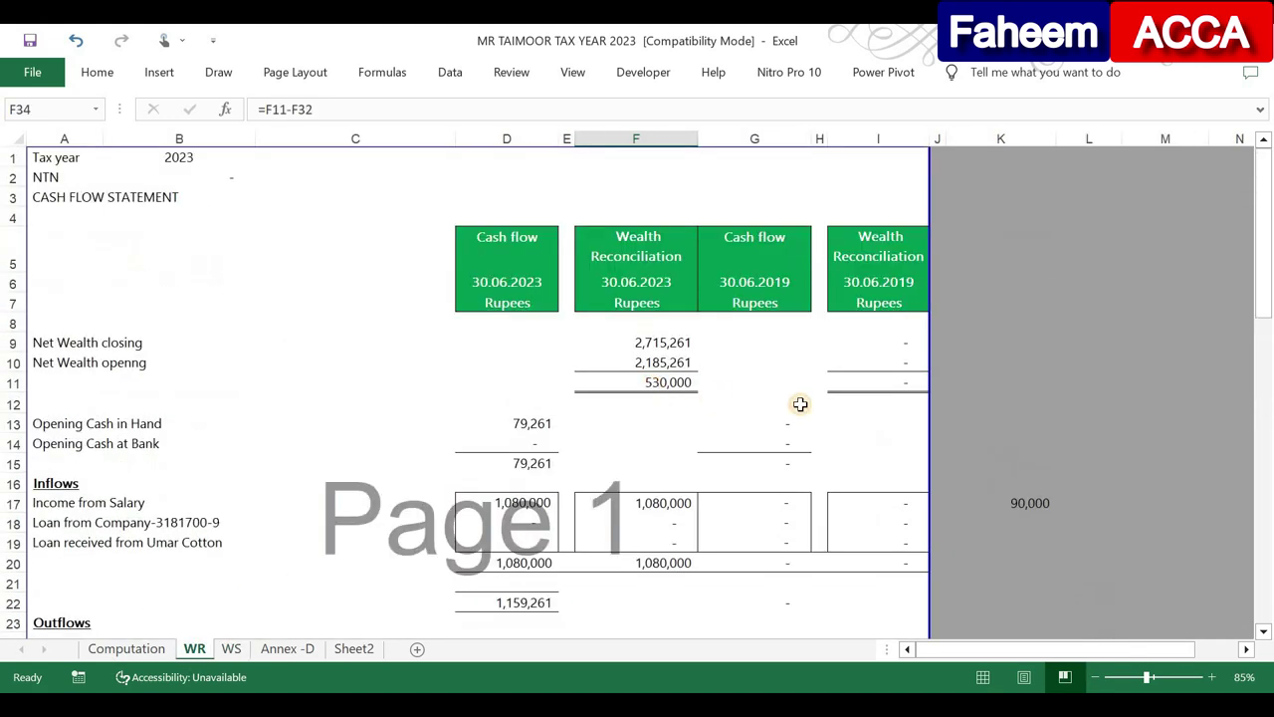
- Trace the WR difference cell F34 to the net wealth change in F11, and examine the 2023 and 2022 Cash in Hand entries in WS
{"action": "key", "text": "ctrl+bracketleft"}
{"action": "scroll", "coordinate": [787, 409], "scroll_direction": "down", "scroll_amount": 6}
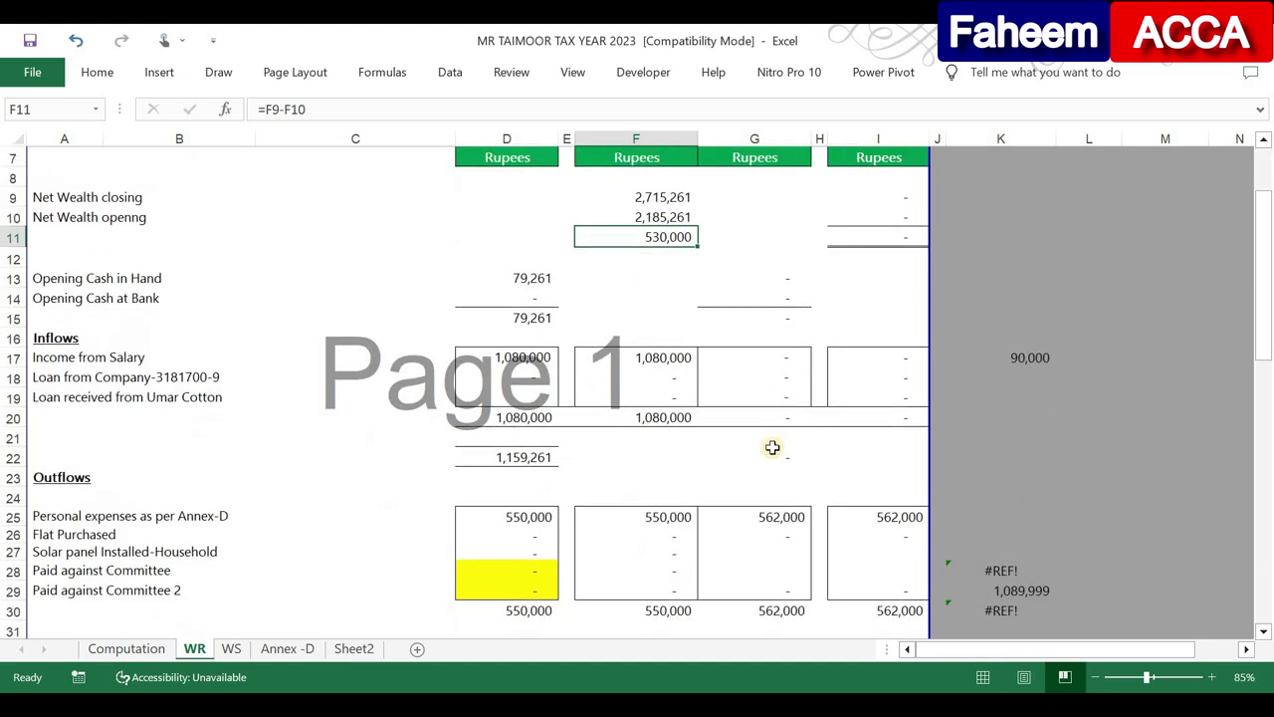
{"action": "left_click", "coordinate": [230, 648]}
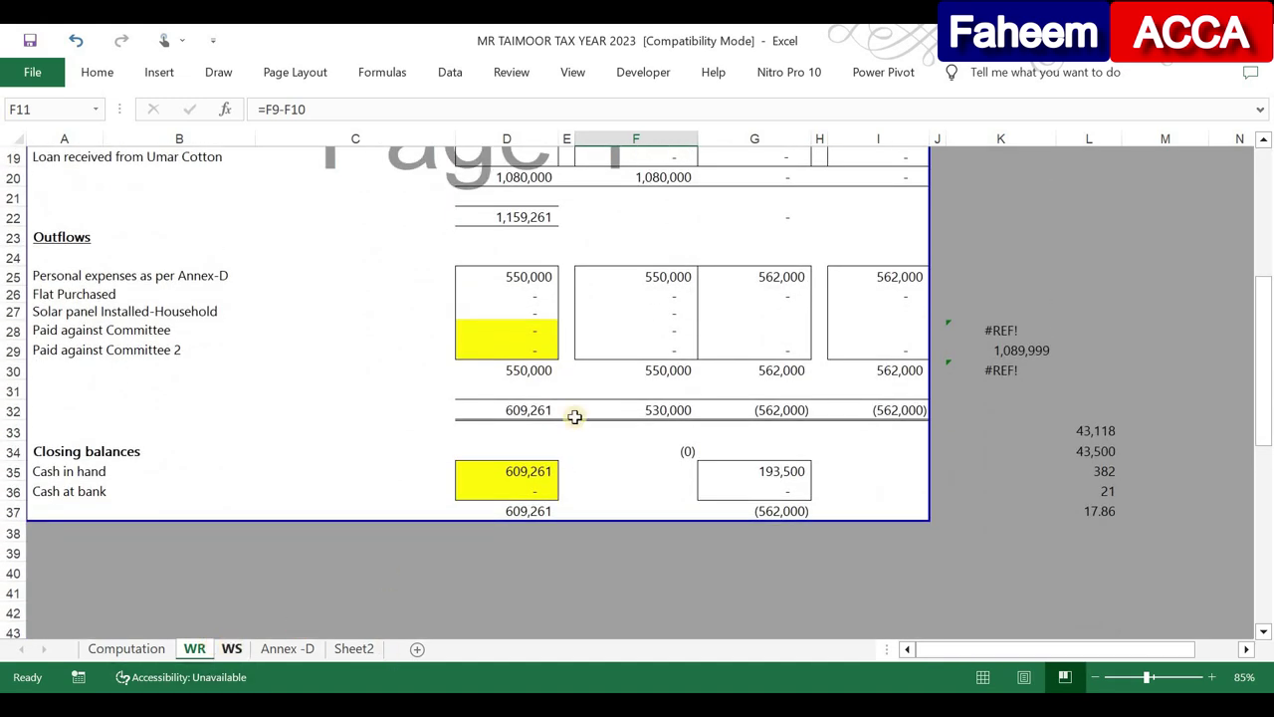
{"action": "left_click_drag", "start_coordinate": [667, 388], "coordinate": [726, 390]}
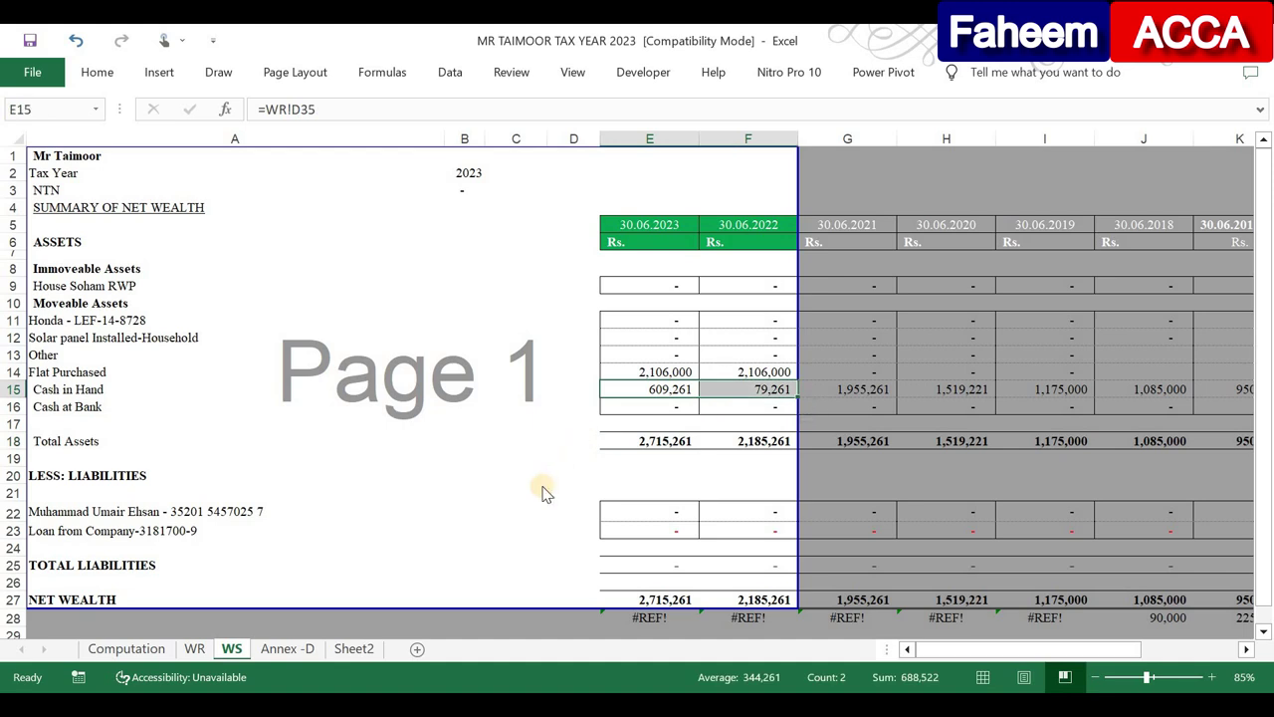
- Switch to the browser, leave the payment details inquiry for the IRIS dashboard and delete the draft 114(1) return for tax year 2023
{"action": "key", "text": "alt+Tab"}
{"action": "left_click", "coordinate": [388, 398]}
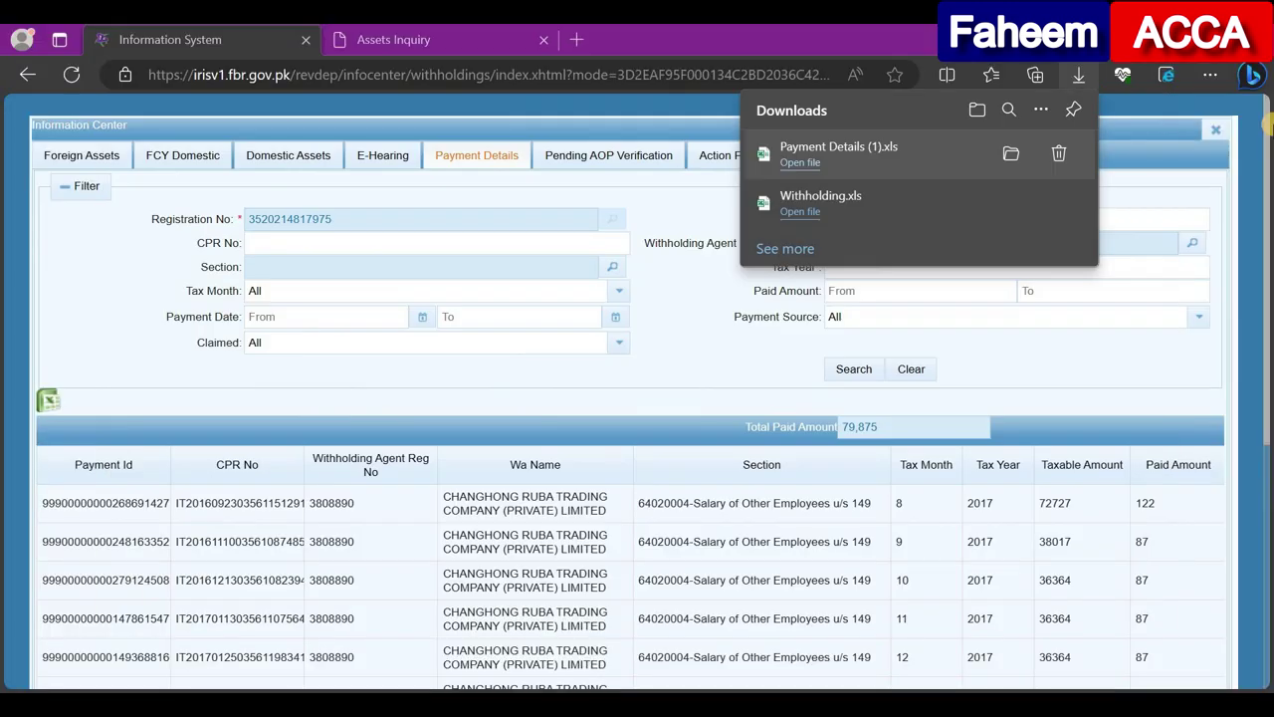
{"action": "left_click", "coordinate": [1208, 140]}
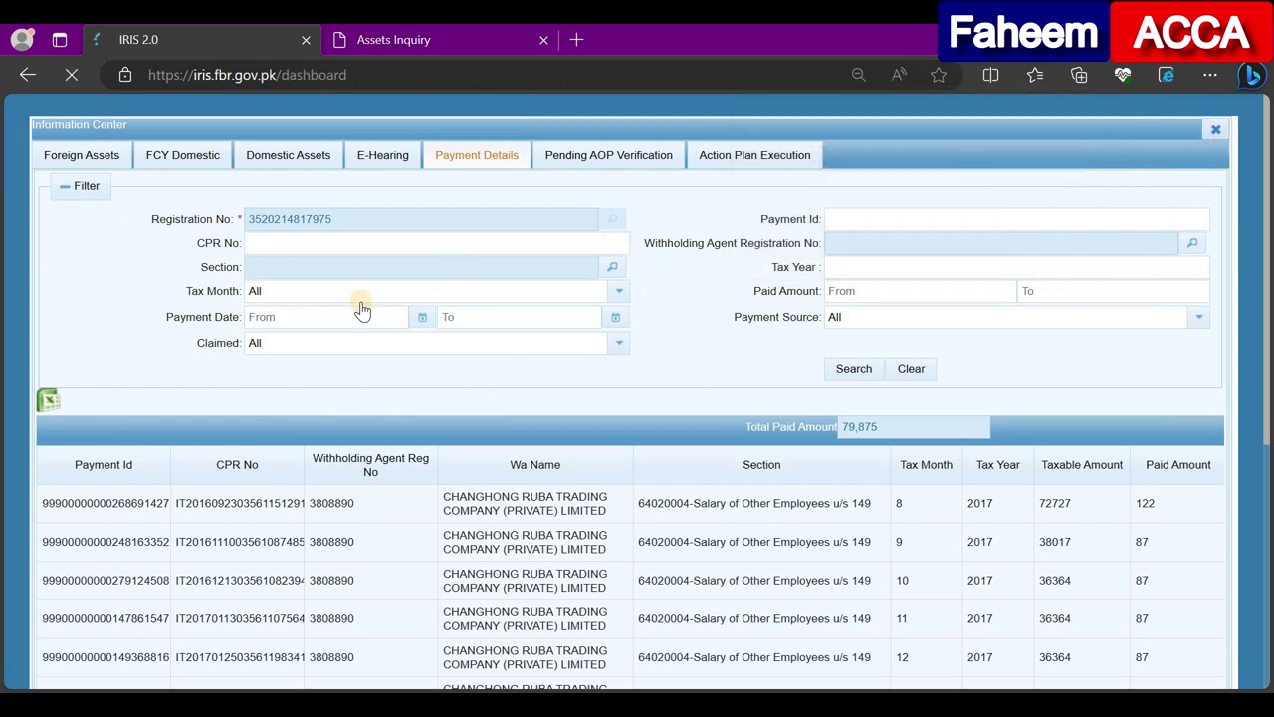
{"action": "left_click", "coordinate": [270, 545]}
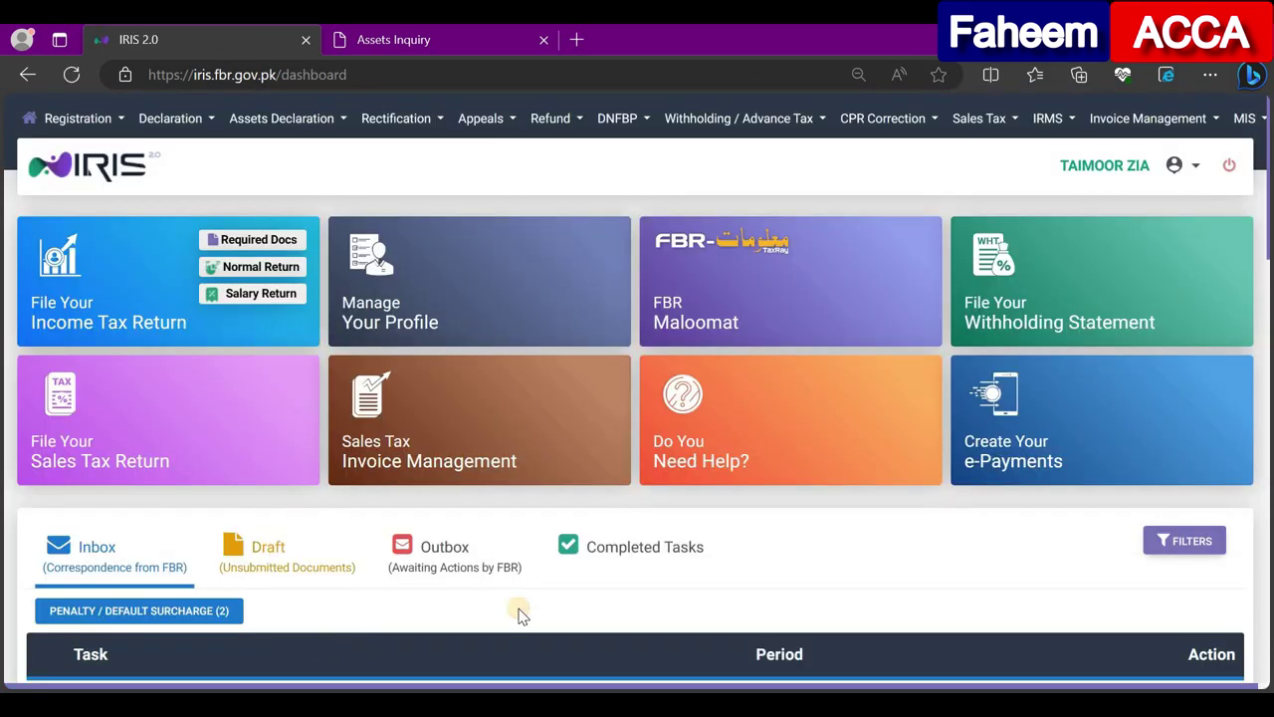
{"action": "scroll", "coordinate": [1226, 549], "scroll_direction": "down", "scroll_amount": 2}
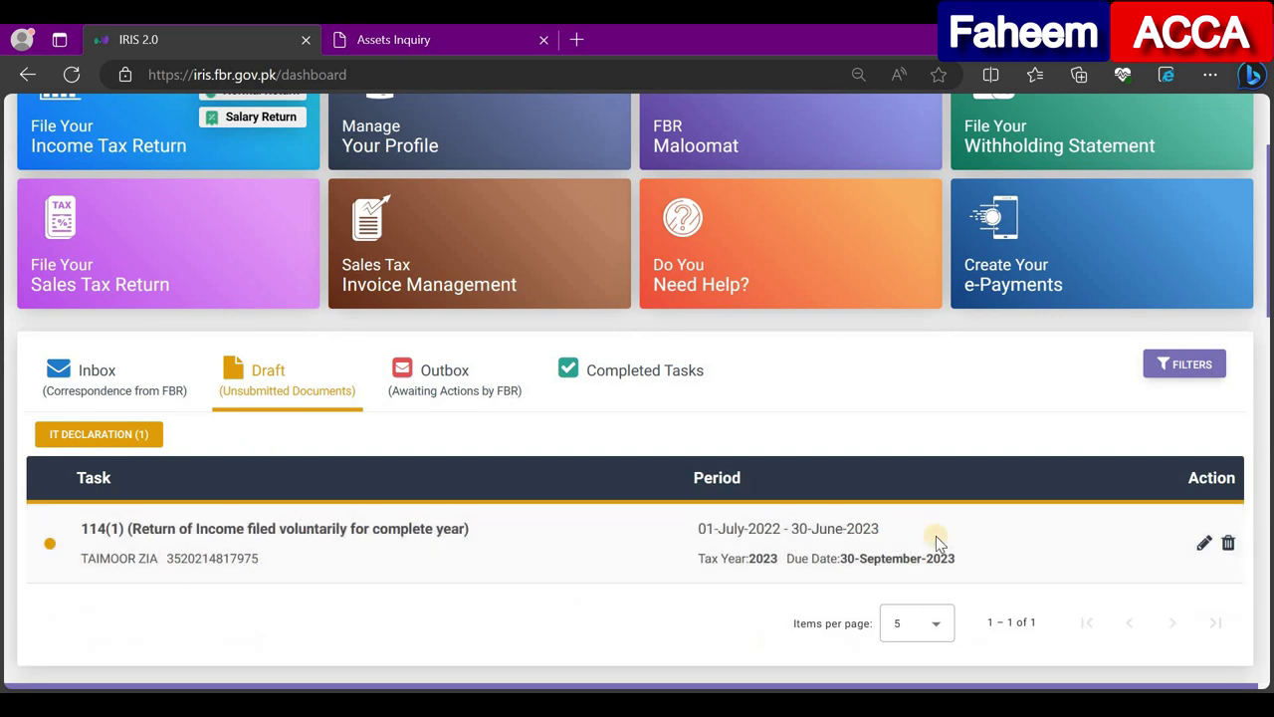
{"action": "left_click", "coordinate": [1228, 542]}
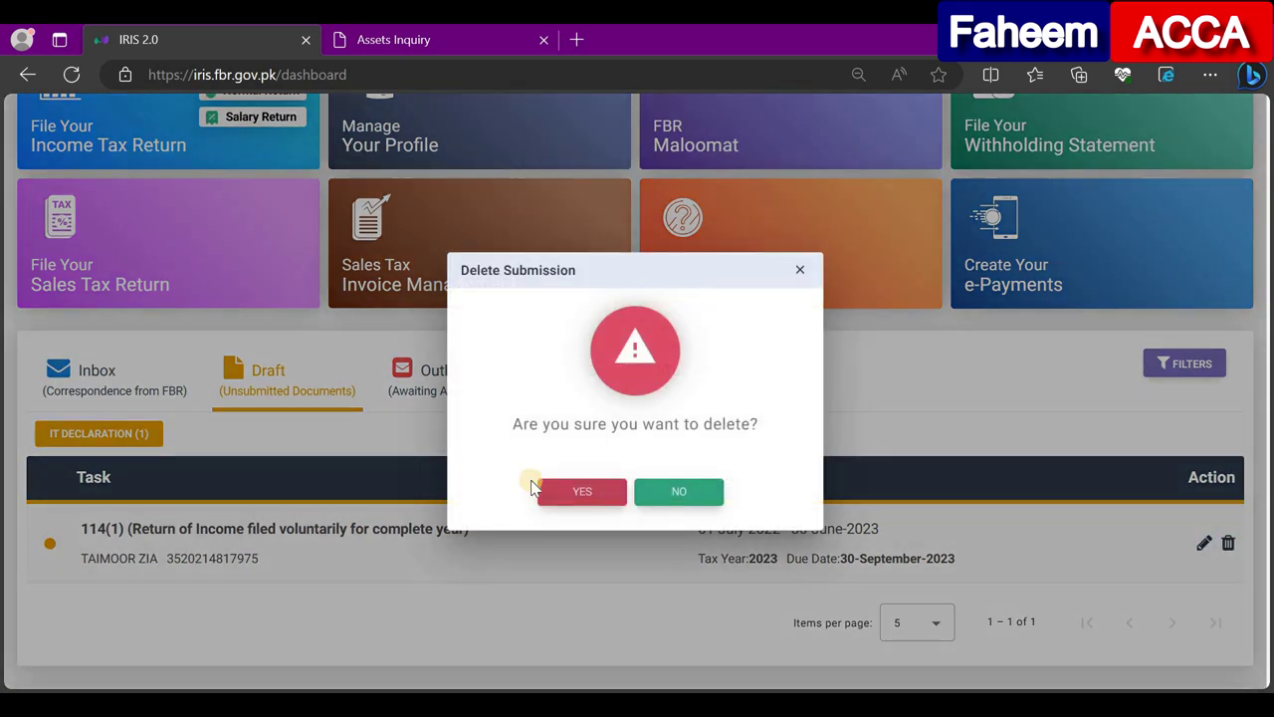
{"action": "left_click", "coordinate": [547, 488]}
- Start a new normal income tax return for tax period 2023
{"action": "scroll", "coordinate": [221, 307], "scroll_direction": "up", "scroll_amount": 2}
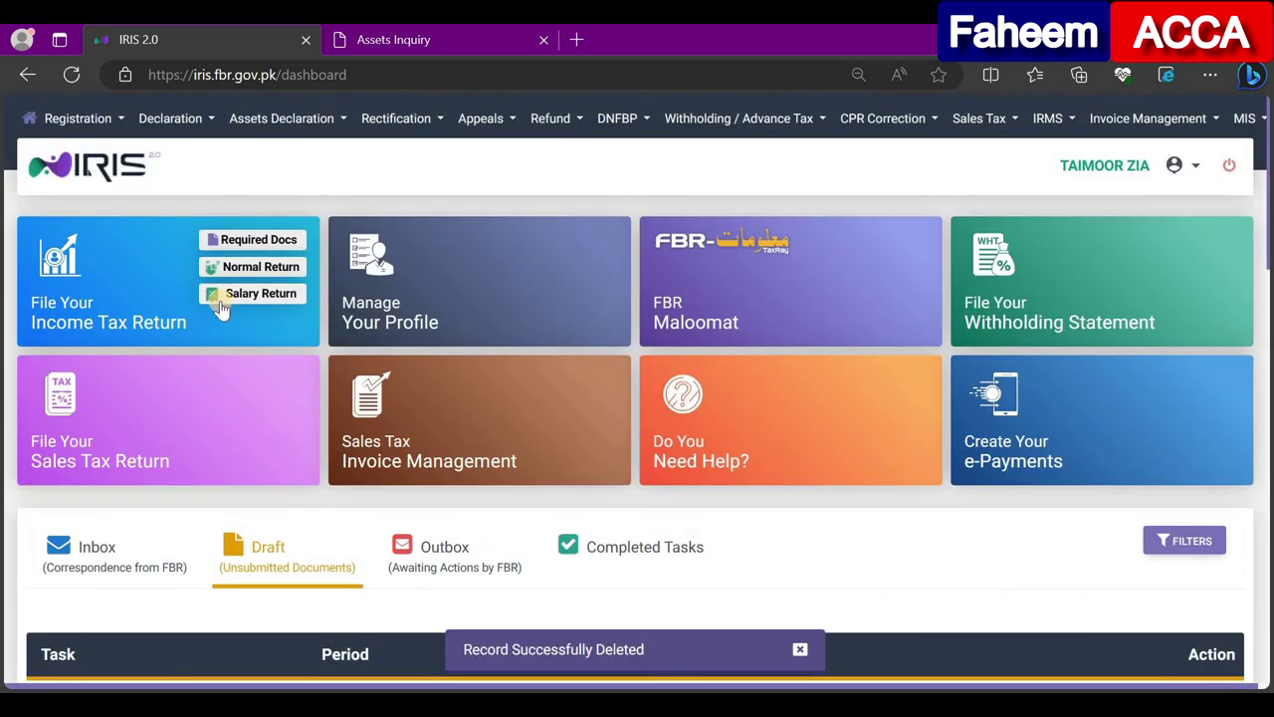
{"action": "left_click", "coordinate": [260, 268]}
{"action": "type", "text": "2023"}
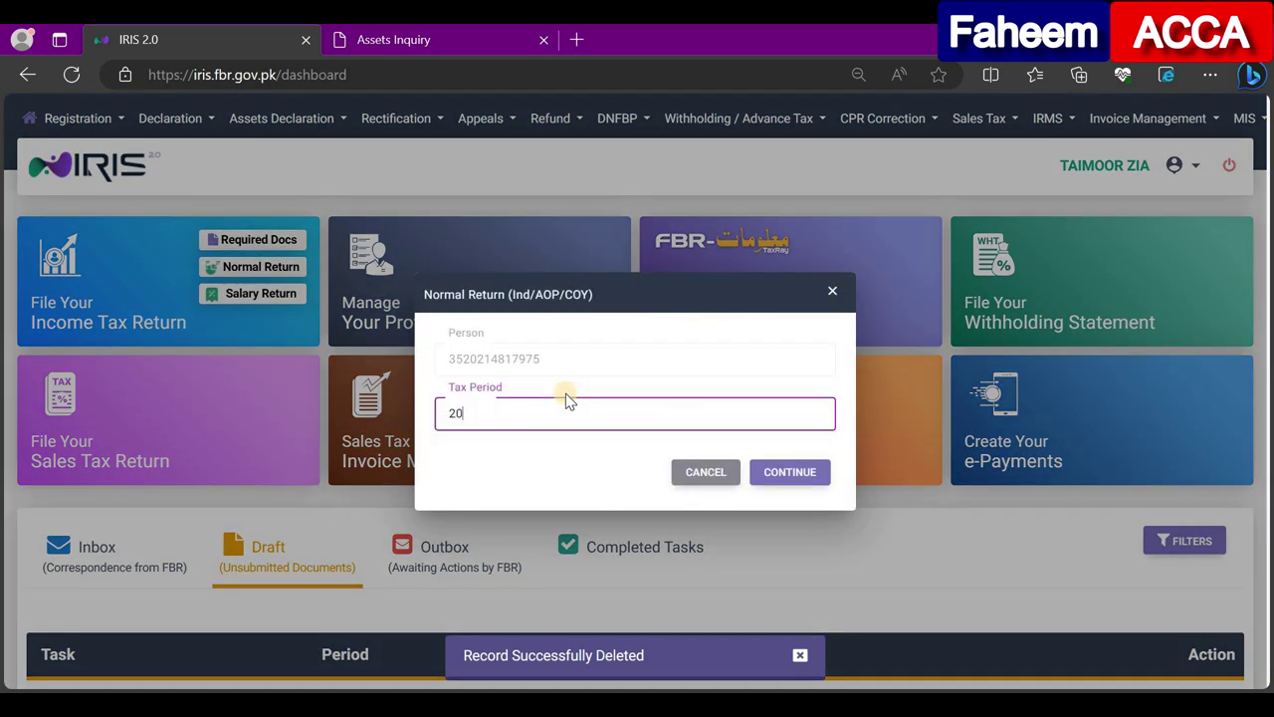
{"action": "left_click", "coordinate": [674, 457]}
{"action": "left_click", "coordinate": [773, 468]}
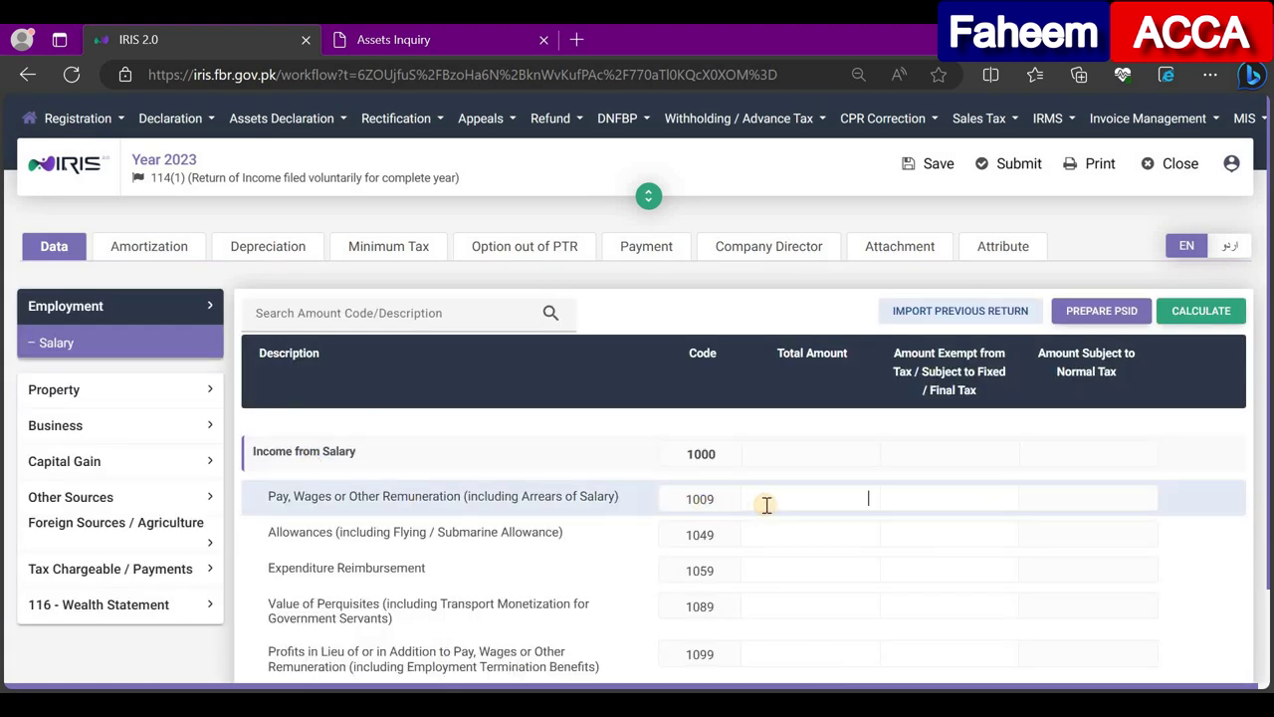
- Copy the gross basic salary of 1,080,000 from the Excel Computation sheet into the return's Pay, Wages or Other Remuneration total and calculate
{"action": "key", "text": "alt+Tab"}
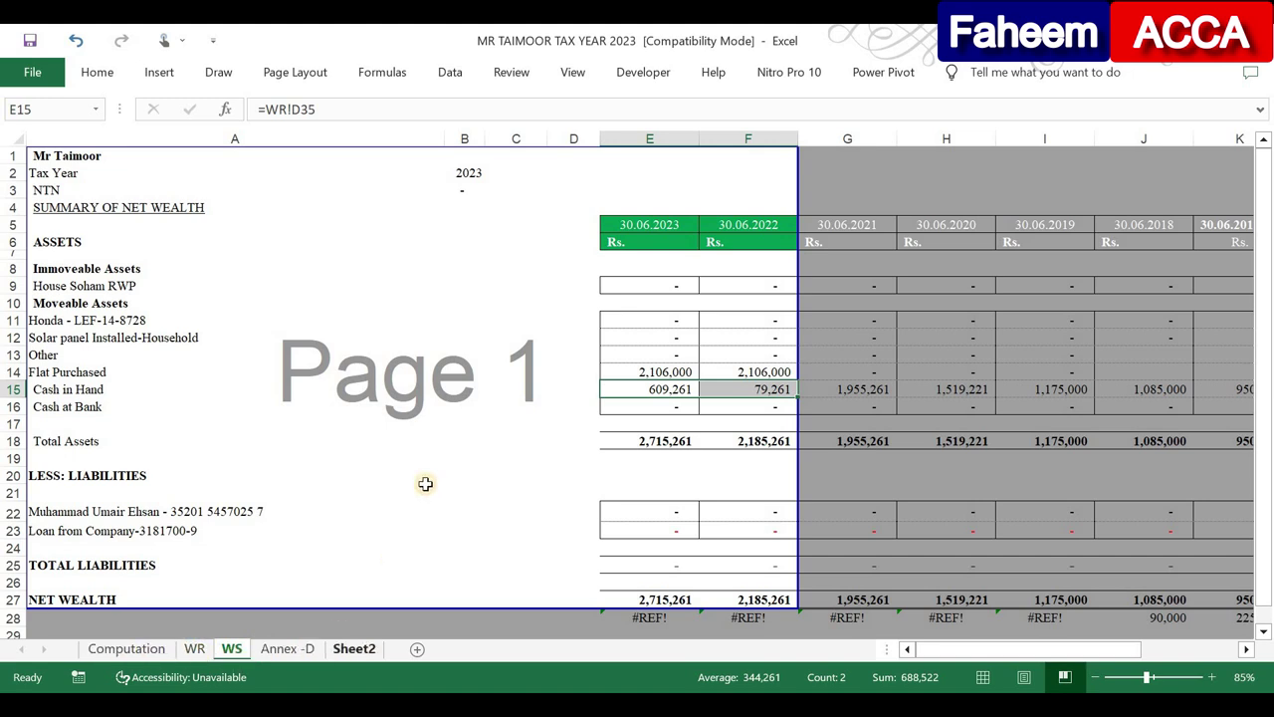
{"action": "left_click", "coordinate": [353, 648]}
{"action": "left_click", "coordinate": [127, 648]}
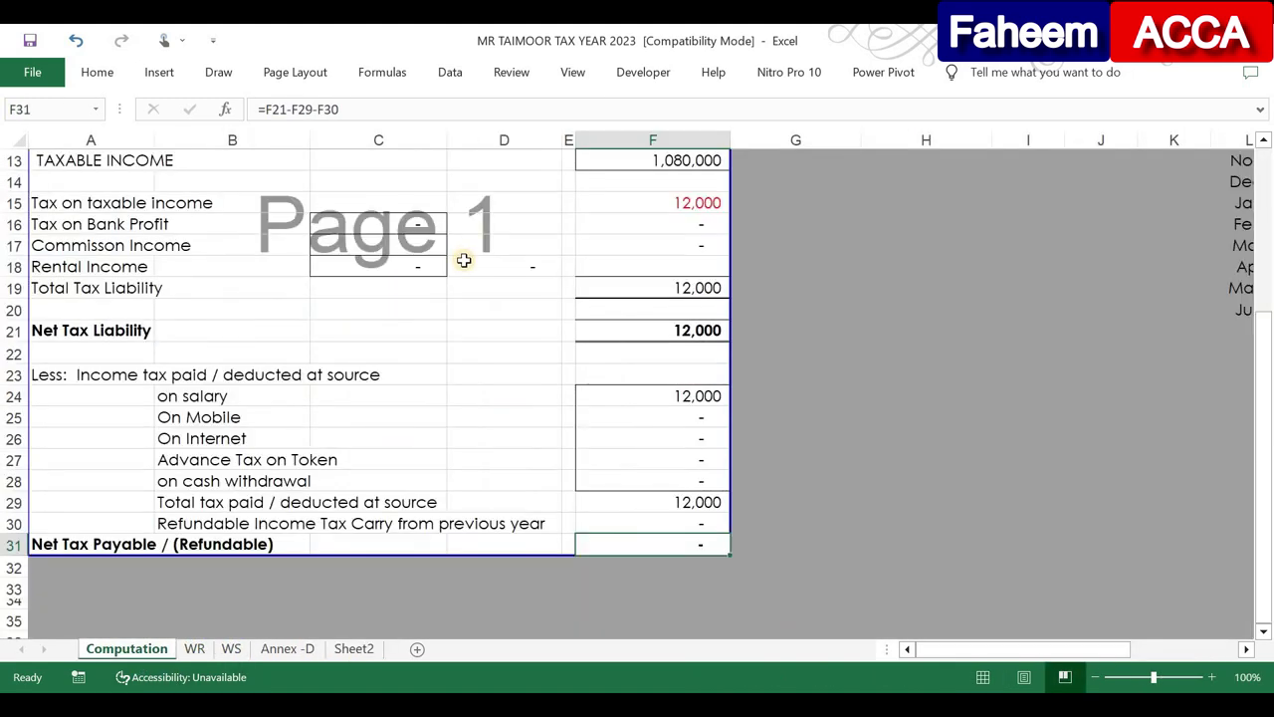
{"action": "scroll", "coordinate": [464, 260], "scroll_direction": "up", "scroll_amount": 4}
{"action": "left_click", "coordinate": [425, 309]}
{"action": "key", "text": "ctrl+c"}
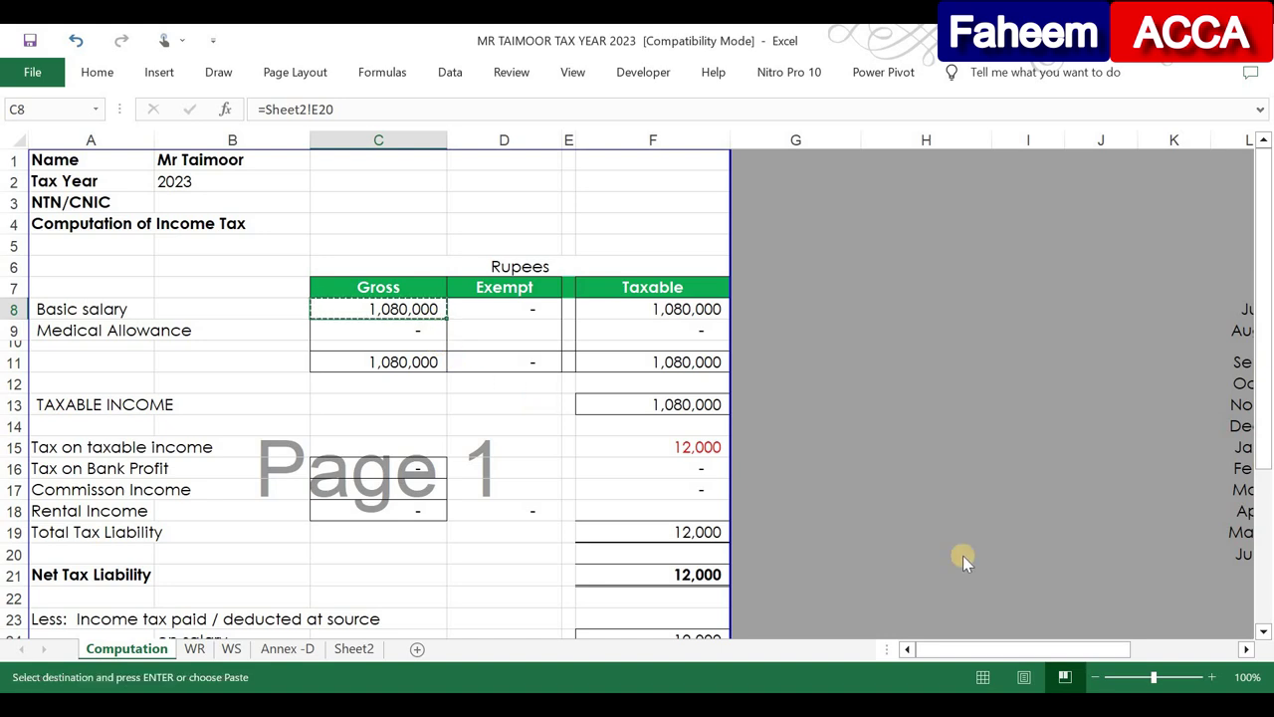
{"action": "key", "text": "alt+Tab"}
{"action": "key", "text": "ctrl+v"}
{"action": "left_click", "coordinate": [1184, 315]}
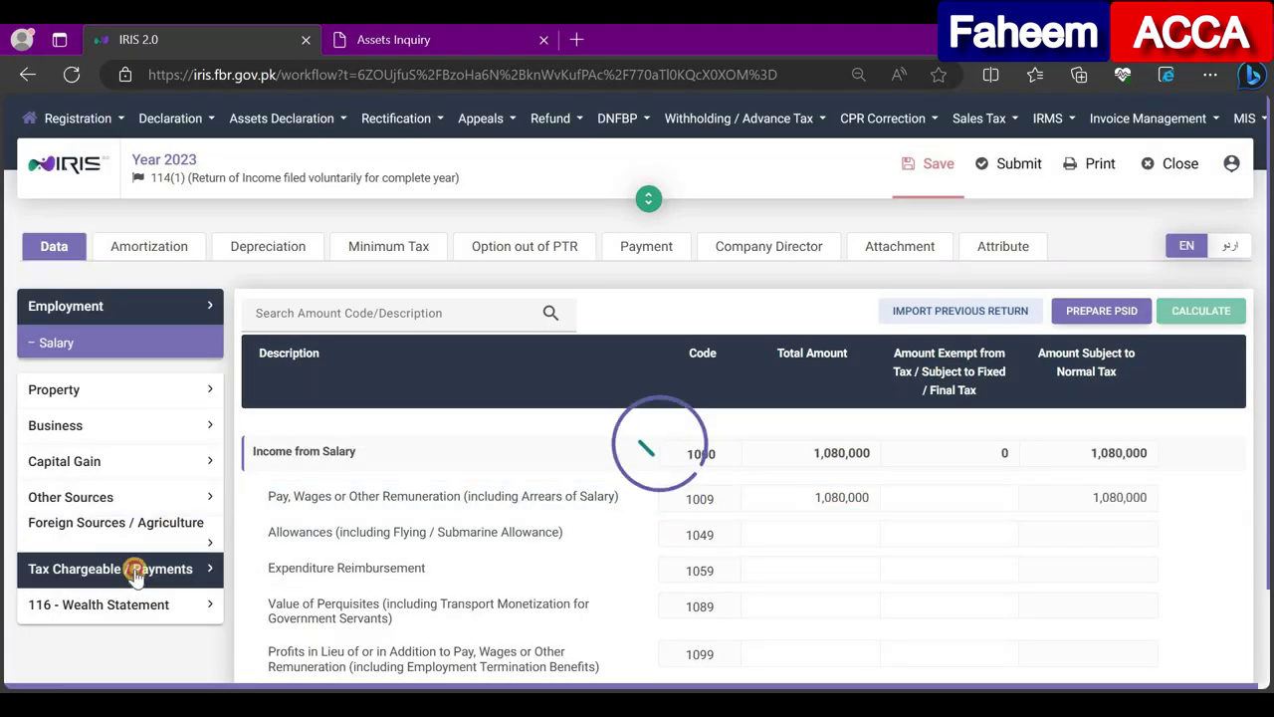
- Examine the taxable income and tax chargeable in the return's Computations section
{"action": "left_click", "coordinate": [63, 569]}
{"action": "scroll", "coordinate": [69, 502], "scroll_direction": "down", "scroll_amount": 3}
{"action": "left_click", "coordinate": [100, 518]}
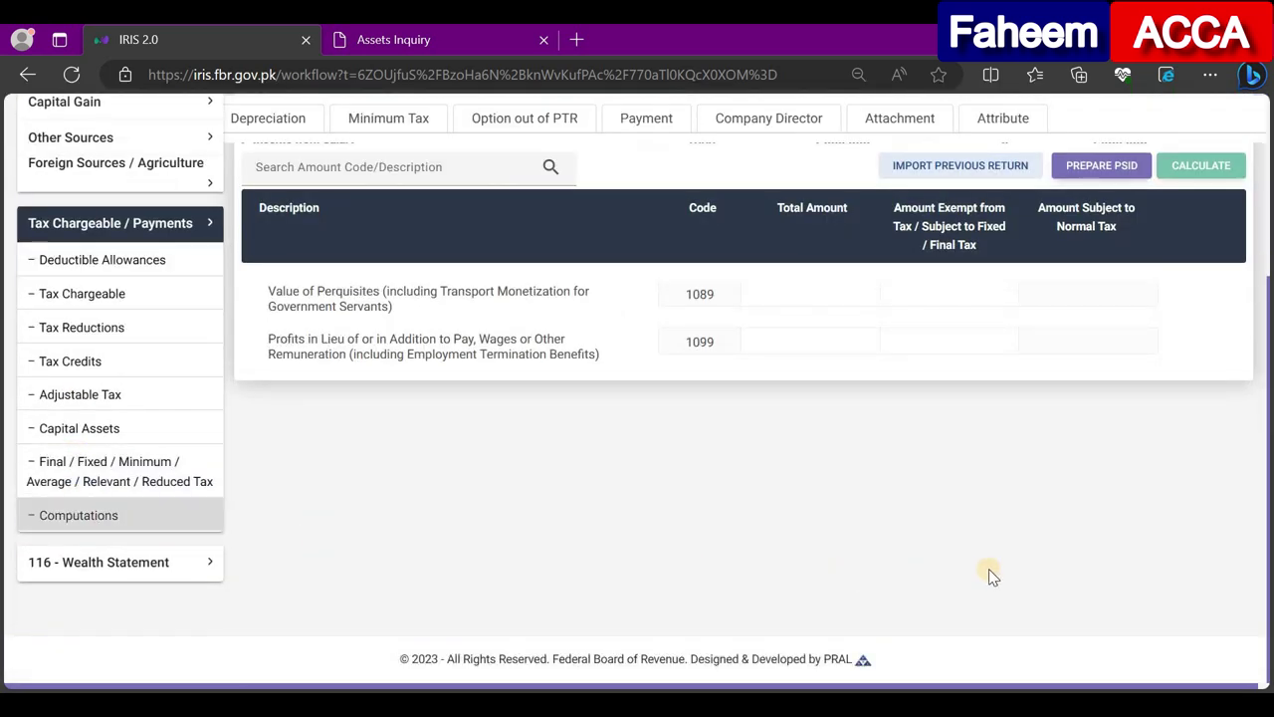
{"action": "scroll", "coordinate": [1035, 585], "scroll_direction": "down", "scroll_amount": 2}
{"action": "scroll", "coordinate": [1035, 587], "scroll_direction": "down", "scroll_amount": 3}
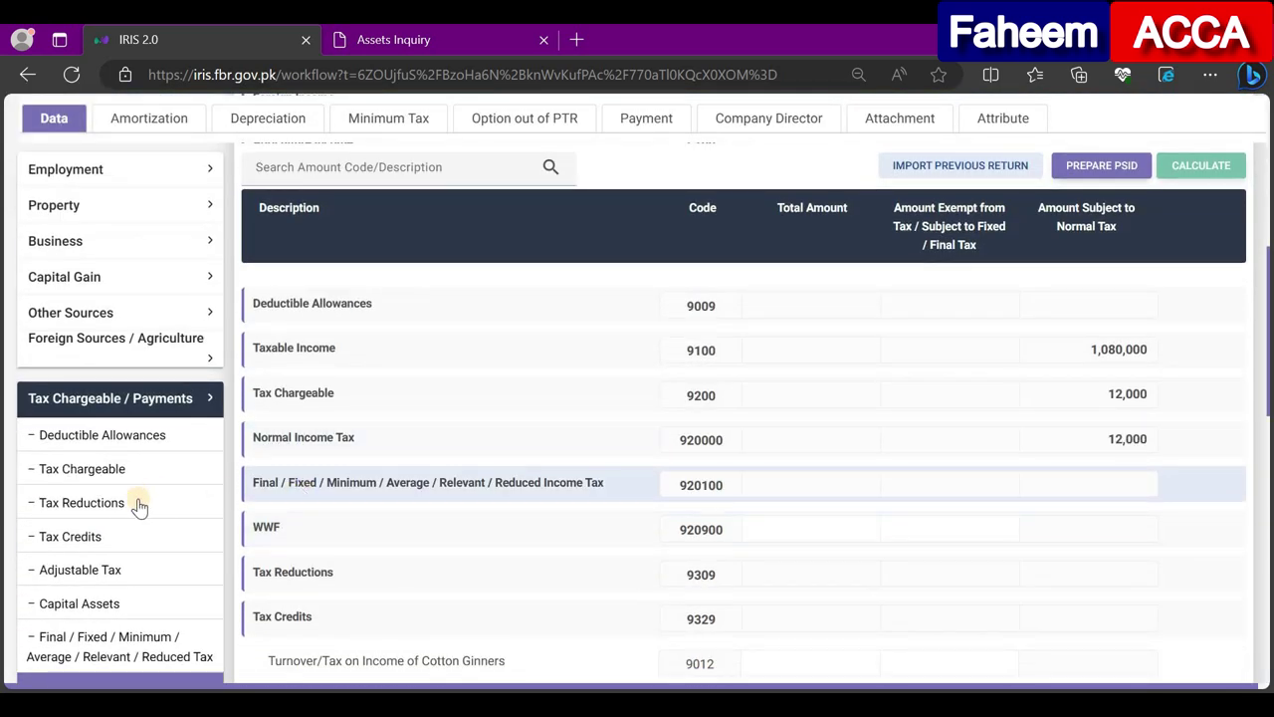
- Clear the receipts and tax deducted amounts for Salary of Employees u/s 149 in the Adjustable Tax section
{"action": "left_click", "coordinate": [131, 571]}
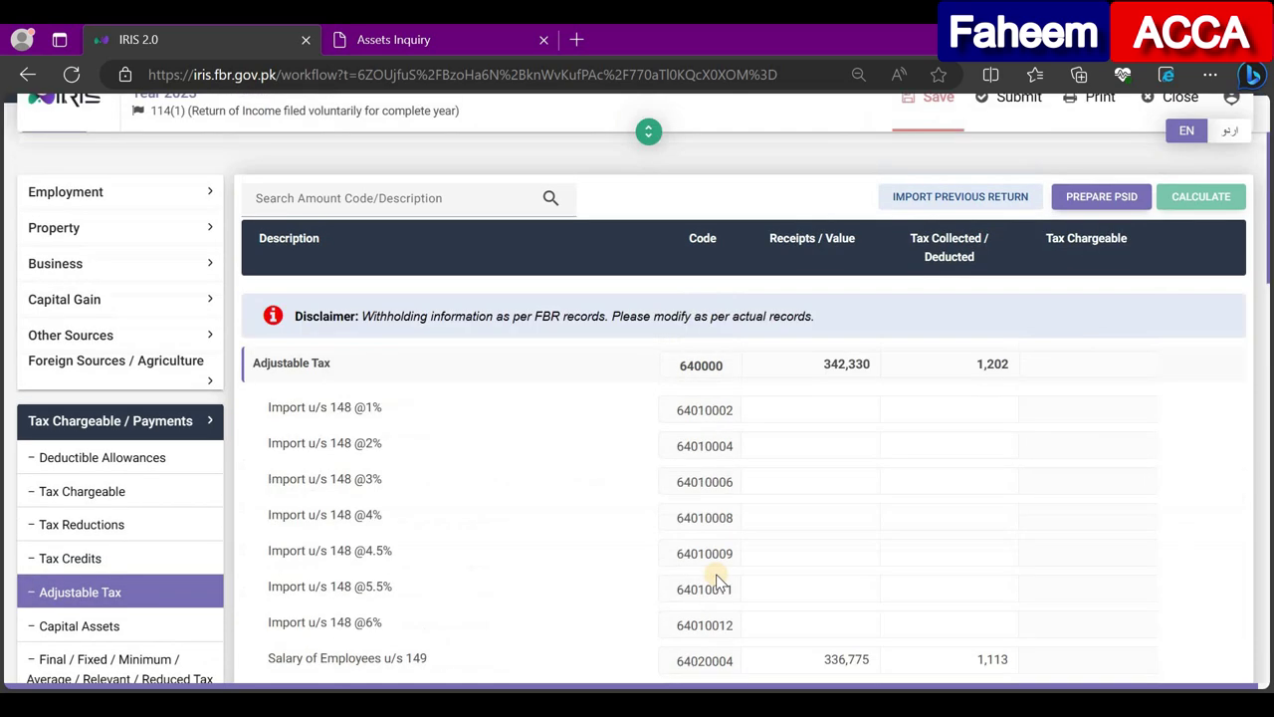
{"action": "scroll", "coordinate": [671, 568], "scroll_direction": "down", "scroll_amount": 4}
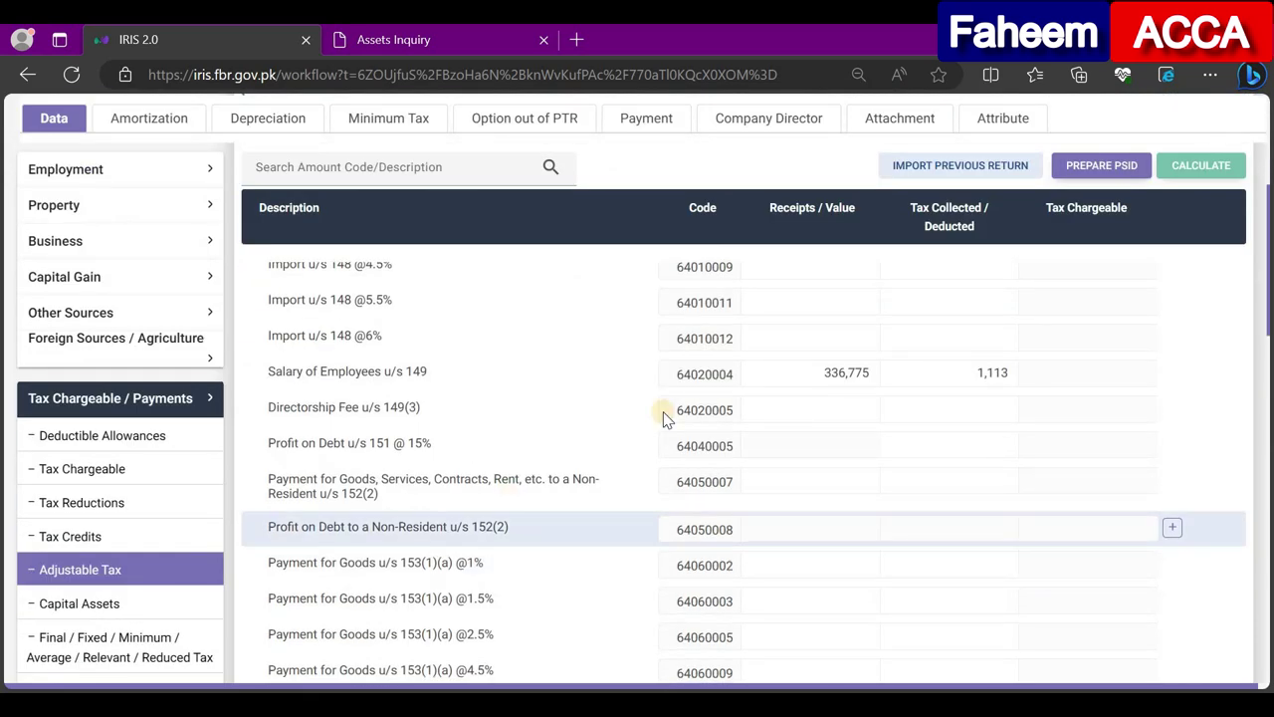
{"action": "left_click", "coordinate": [812, 379]}
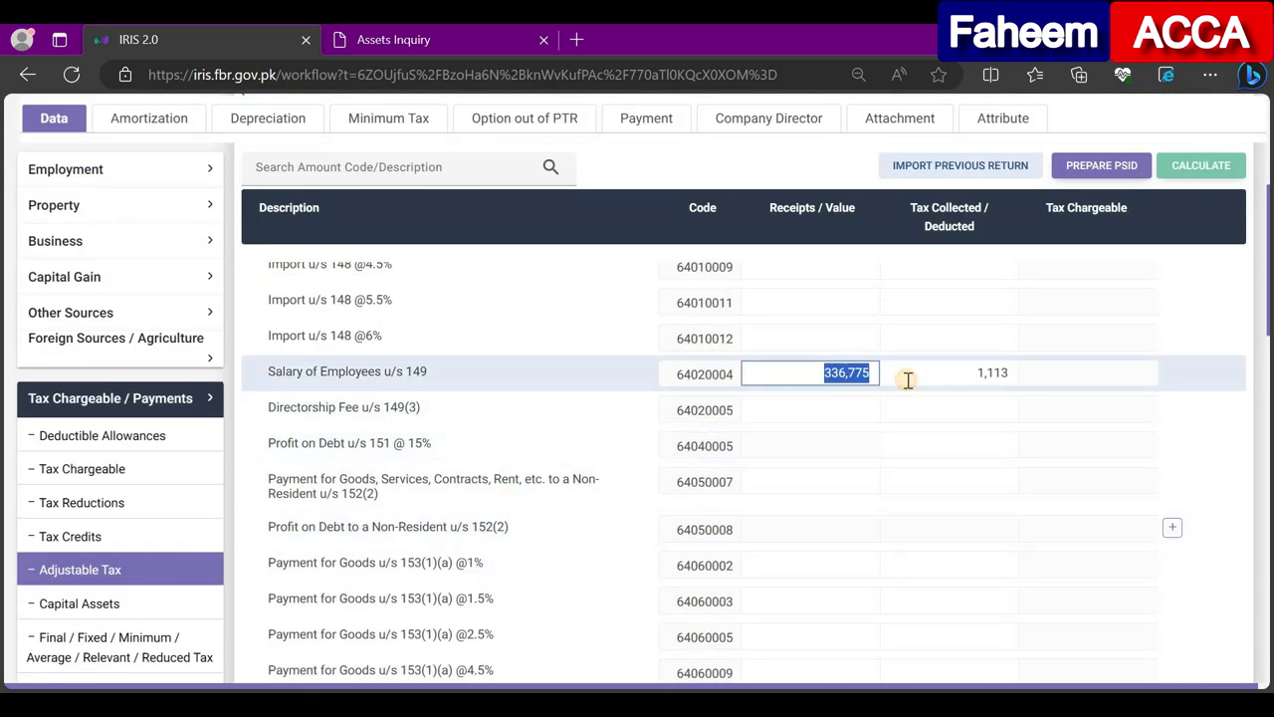
{"action": "key", "text": "Delete"}
{"action": "key", "text": "Tab"}
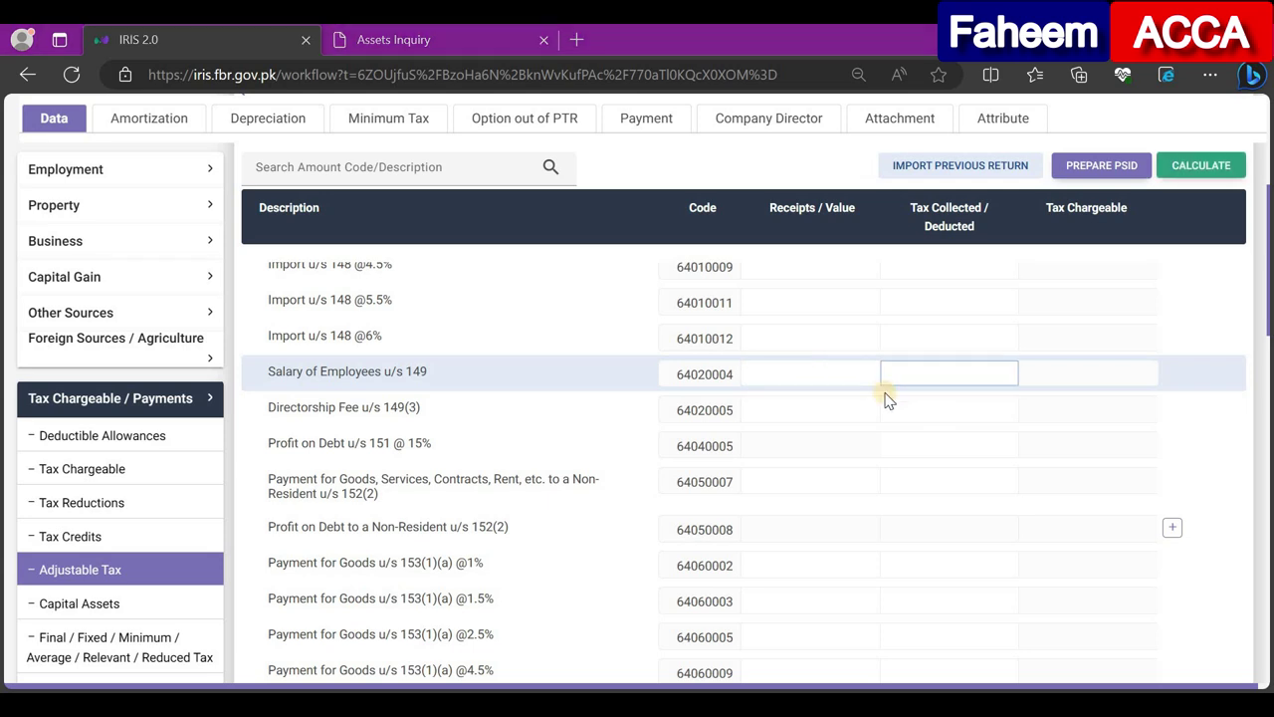
- Copy the 12,000 tax on taxable income from Excel into the tax deducted for Salary of Employees u/s 149 and recalculate the return
{"action": "key", "text": "alt+Tab"}
{"action": "left_click", "coordinate": [704, 443]}
{"action": "key", "text": "ctrl+c"}
{"action": "key", "text": "alt+Tab"}
{"action": "key", "text": "ctrl+v"}
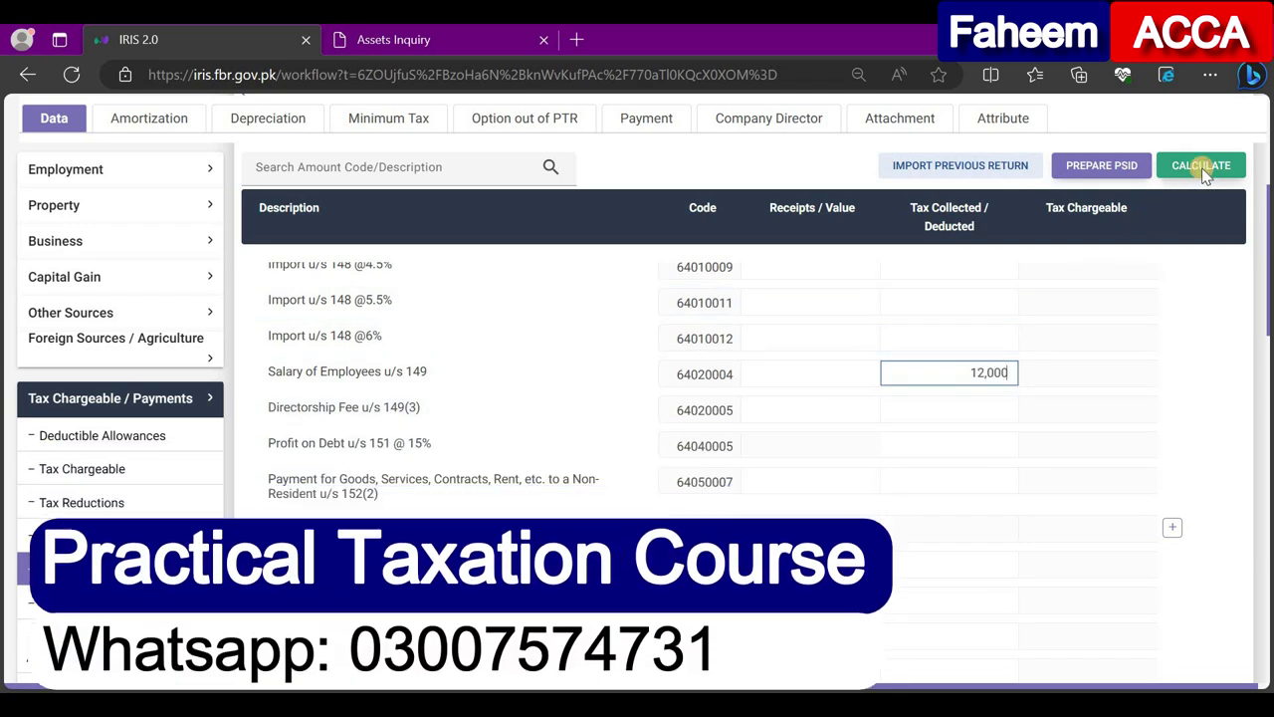
{"action": "left_click", "coordinate": [1201, 167]}
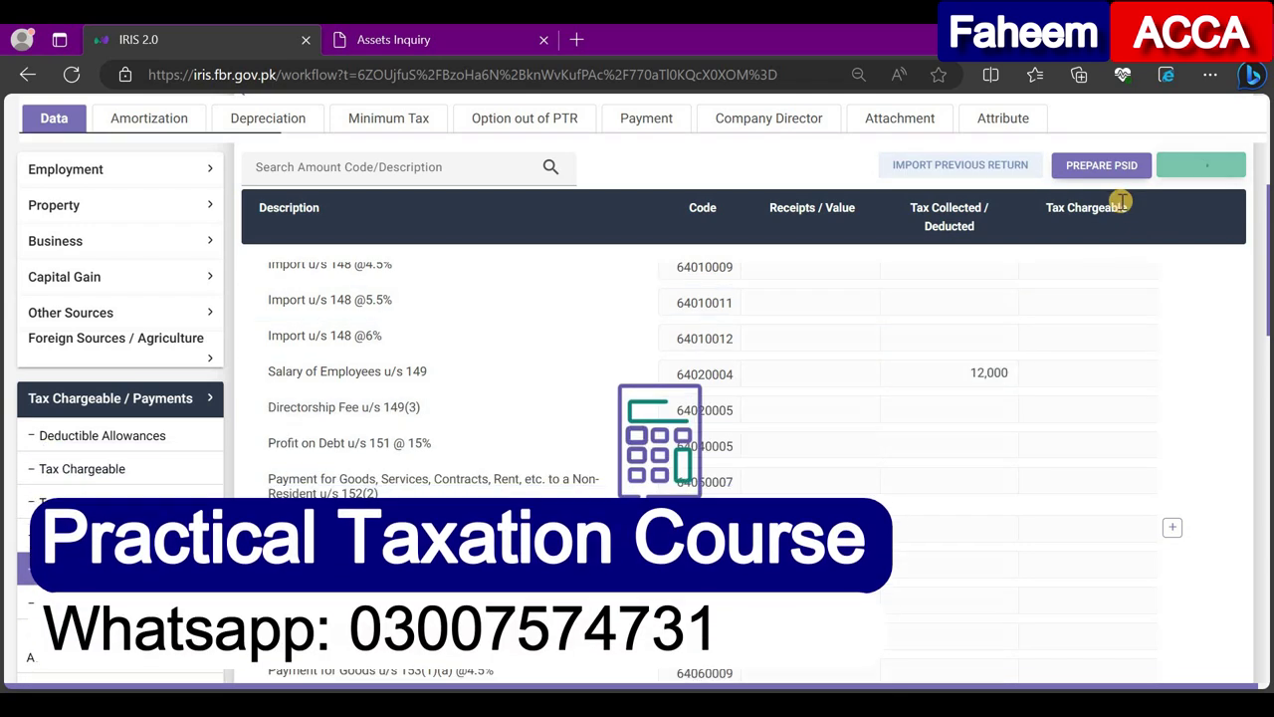
{"action": "left_click", "coordinate": [834, 376]}
{"action": "key", "text": "alt+Tab"}
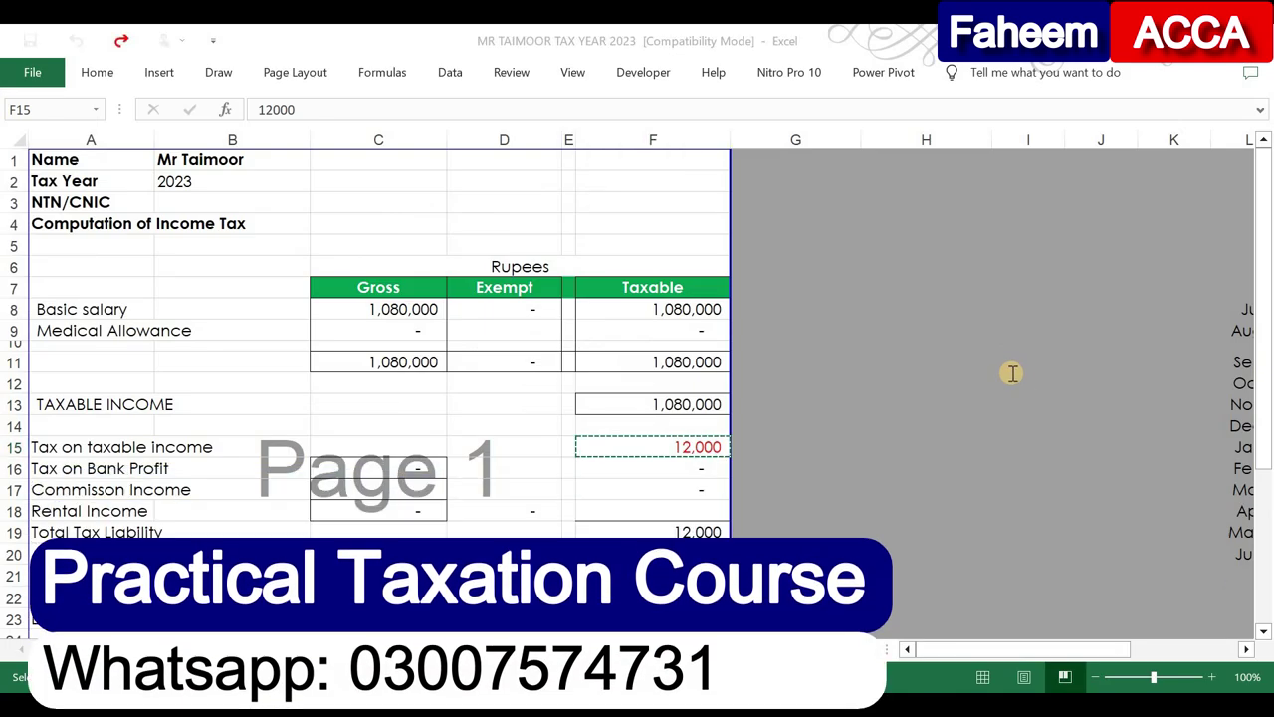
{"action": "key", "text": "alt+Tab"}
- Open the Personal Expenses section of the 116 - Wealth Statement in the return
{"action": "left_click", "coordinate": [146, 575]}
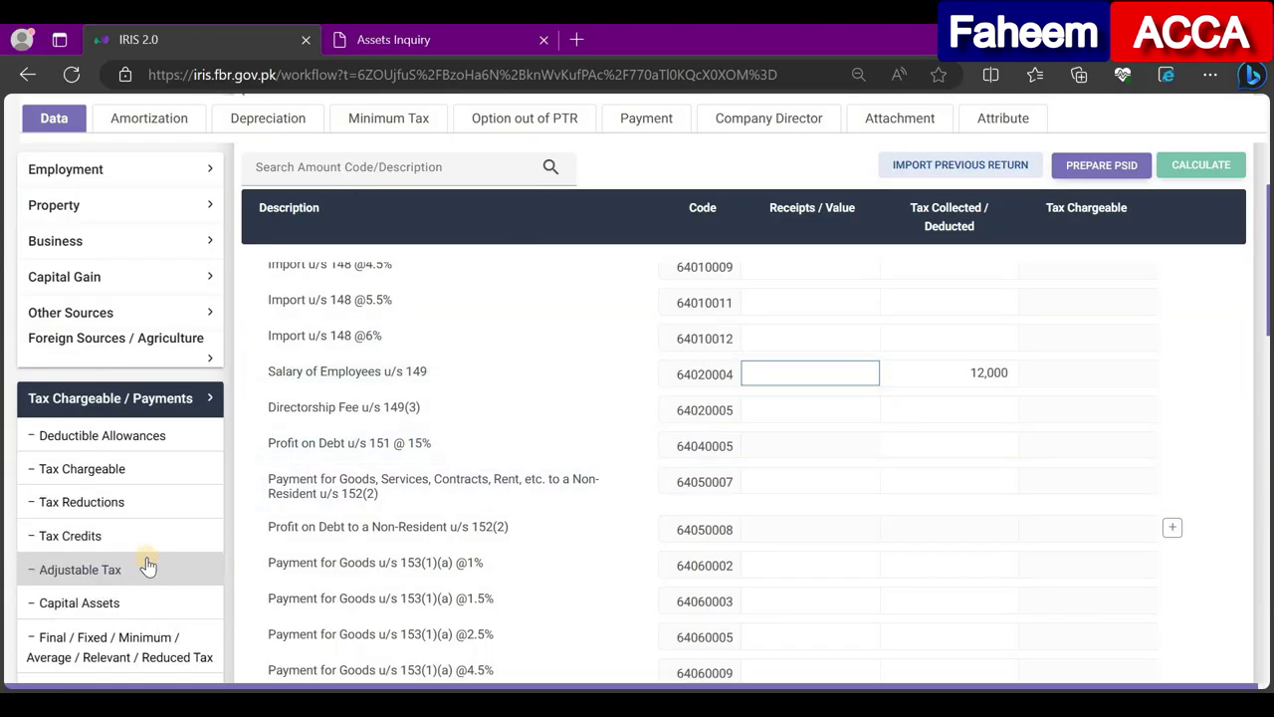
{"action": "left_click", "coordinate": [189, 527]}
{"action": "left_click", "coordinate": [188, 559]}
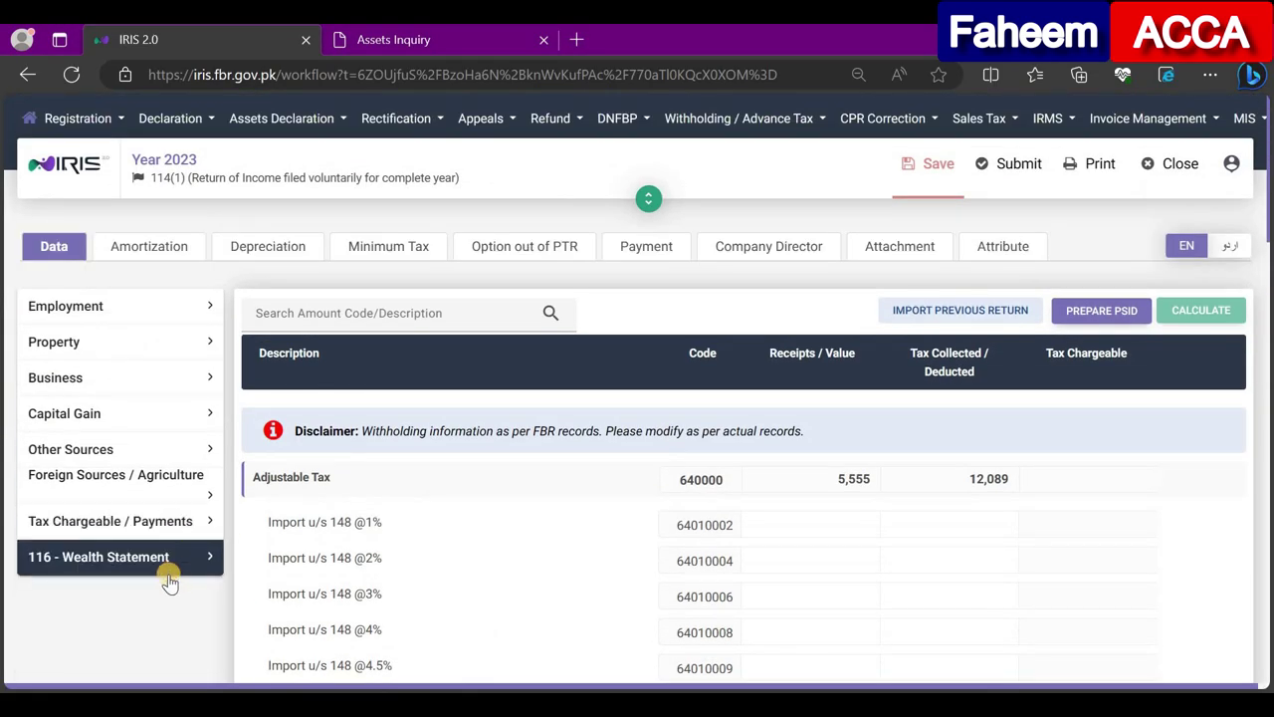
{"action": "left_click", "coordinate": [152, 617]}
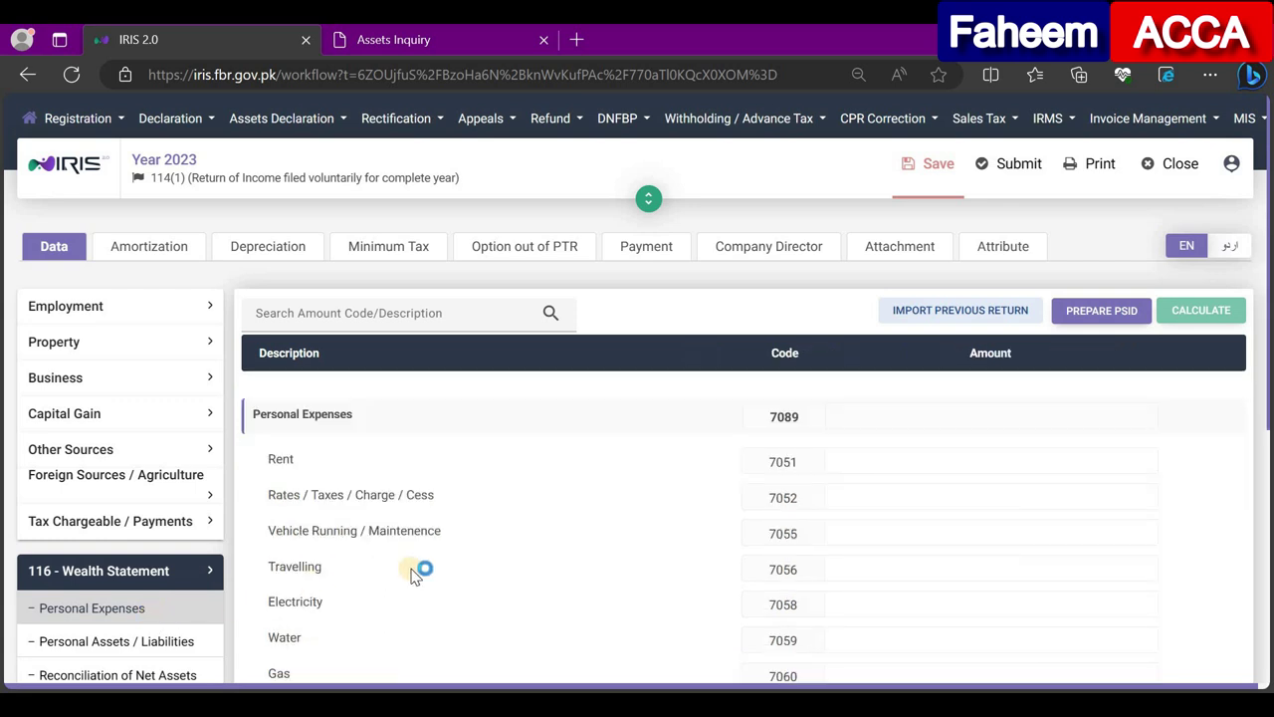
- Copy the 550,000 Other Personal / Household Expenses from Excel's Annex -D sheet into the same line of the return's Personal Expenses and recalculate
{"action": "key", "text": "alt+Tab"}
{"action": "key", "text": "ctrl+Page_Down"}
{"action": "key", "text": "ctrl+Page_Down"}
{"action": "key", "text": "ctrl+Page_Down"}
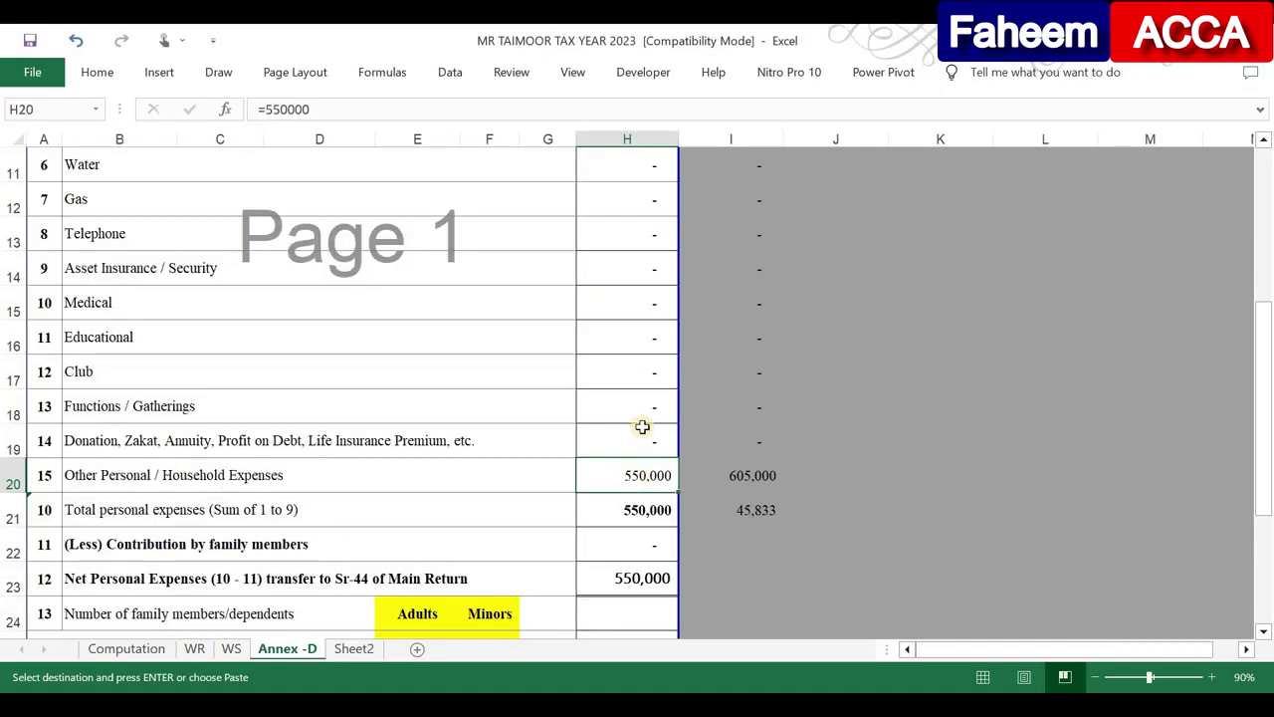
{"action": "scroll", "coordinate": [640, 400], "scroll_direction": "up", "scroll_amount": 4}
{"action": "scroll", "coordinate": [825, 432], "scroll_direction": "down", "scroll_amount": 4}
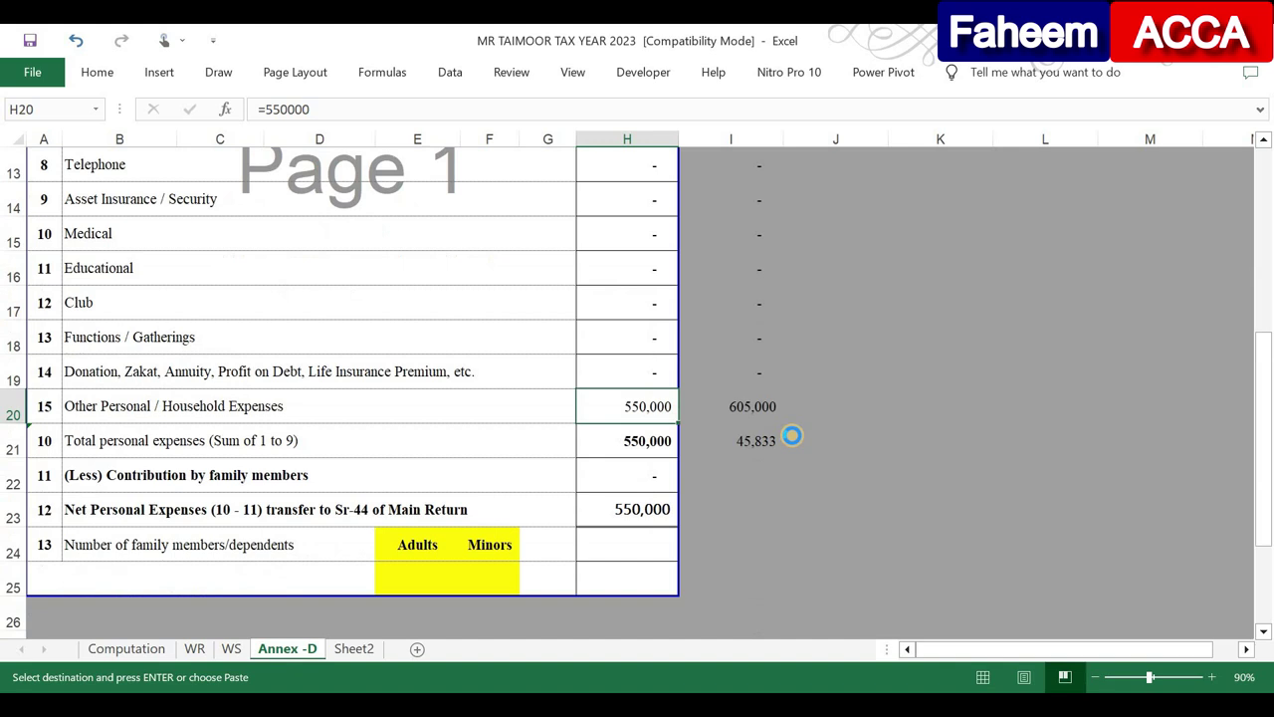
{"action": "key", "text": "alt+Tab"}
{"action": "scroll", "coordinate": [989, 573], "scroll_direction": "down", "scroll_amount": 2}
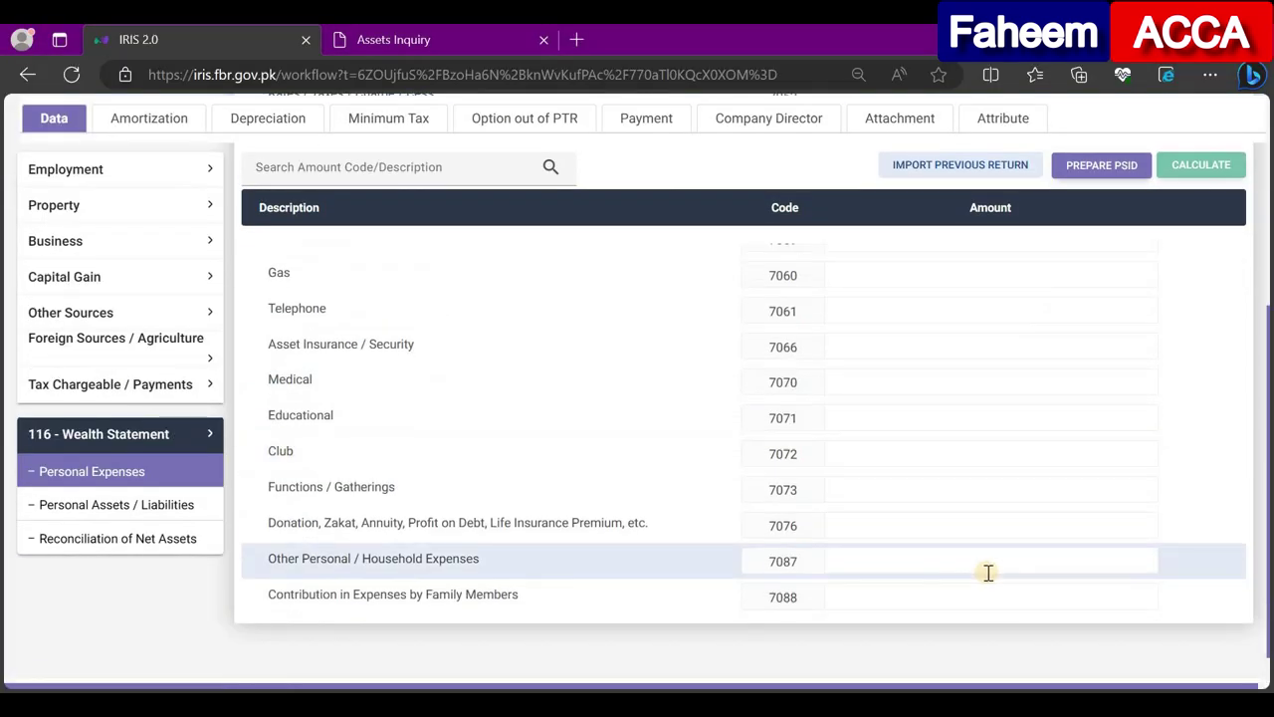
{"action": "left_click", "coordinate": [991, 565]}
{"action": "key", "text": "ctrl+v"}
{"action": "left_click", "coordinate": [1202, 165]}
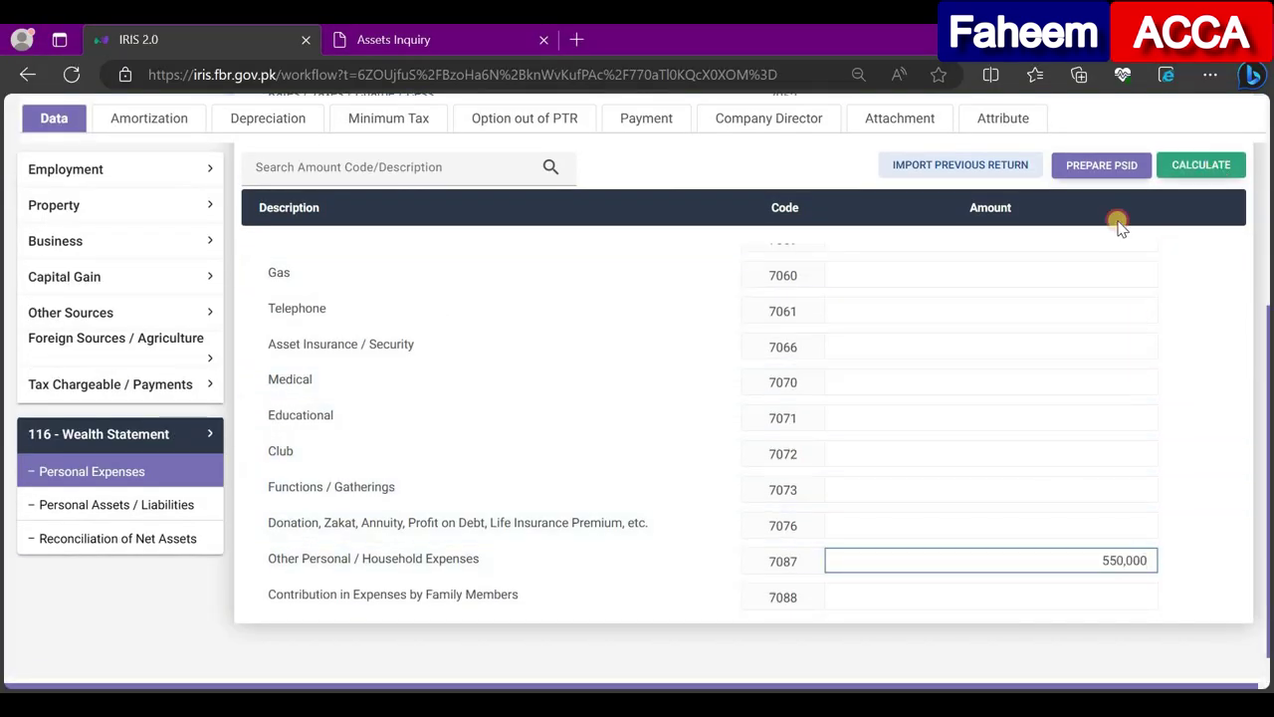
- Compare the Total Assets under Personal Assets / Liabilities in the return with the 30.06.2022 total in Excel's WS sheet
{"action": "left_click", "coordinate": [175, 516]}
{"action": "scroll", "coordinate": [1095, 520], "scroll_direction": "down", "scroll_amount": 5}
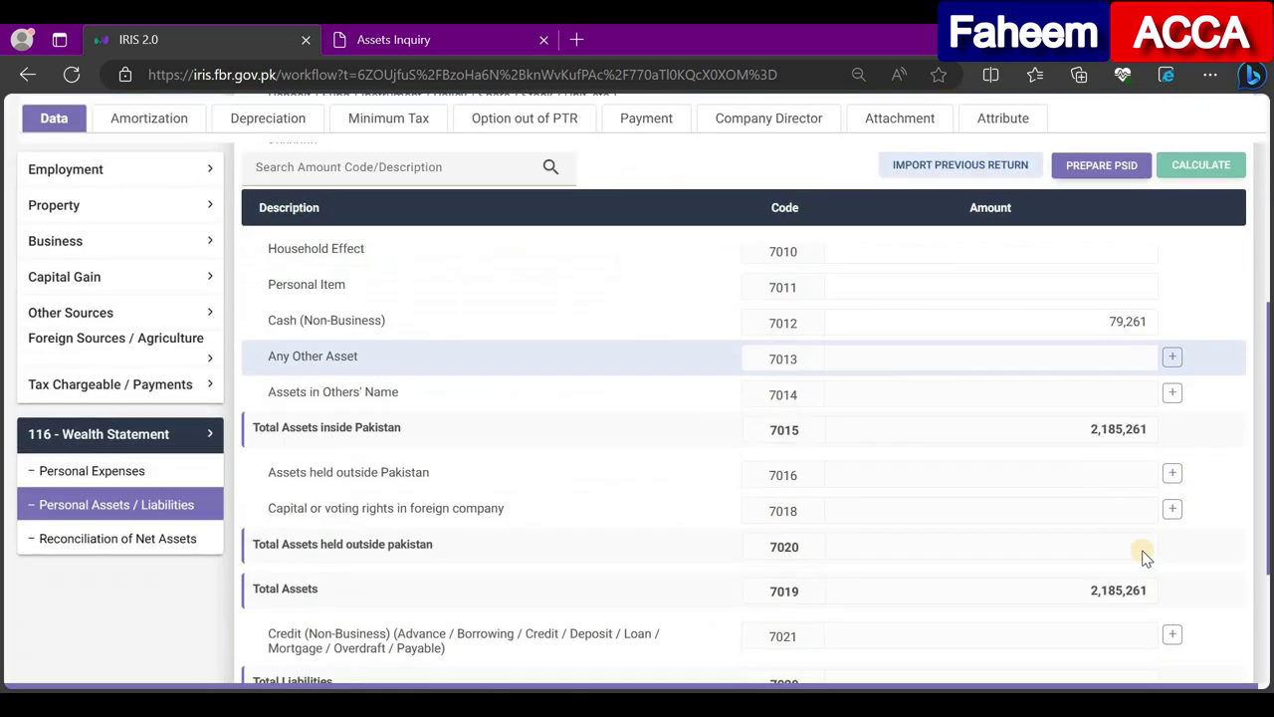
{"action": "left_click_drag", "start_coordinate": [1149, 560], "coordinate": [1088, 561]}
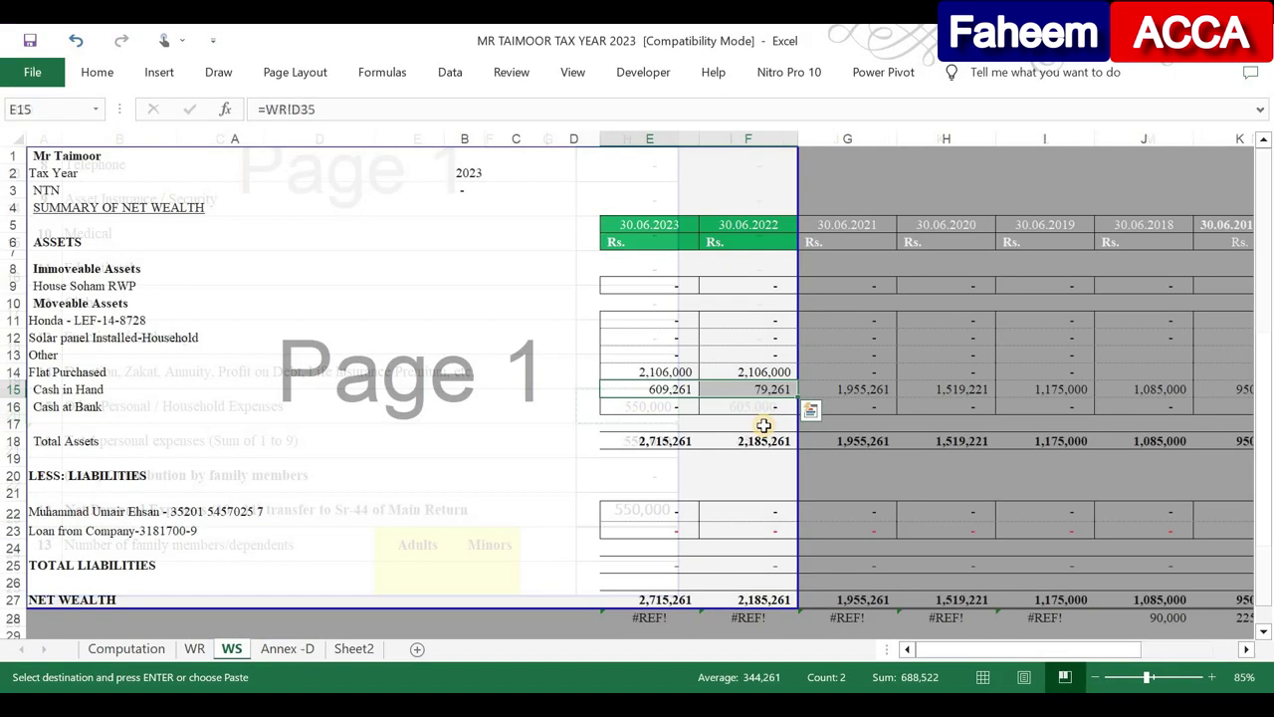
{"action": "left_click", "coordinate": [771, 438]}
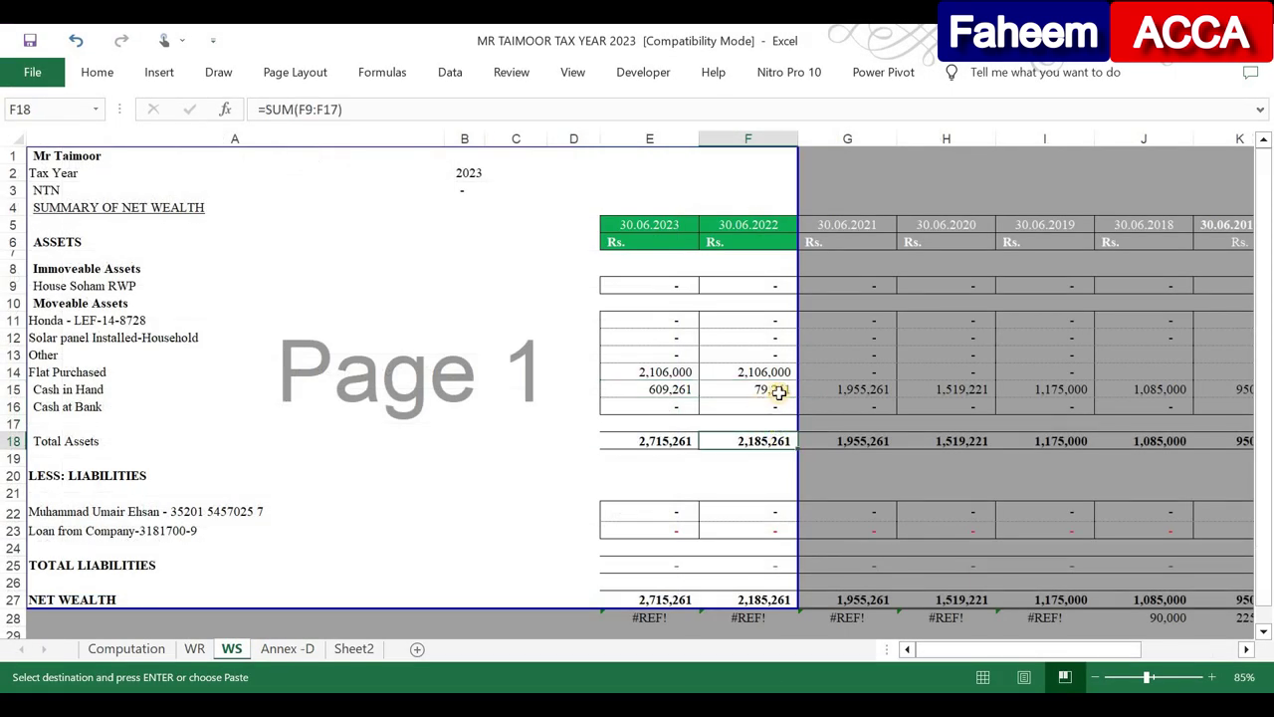
- Copy the 30.06.2023 cash in hand of 609,261 from the WS sheet into Cash (Non-Business) in the return and recalculate
{"action": "left_click", "coordinate": [661, 394]}
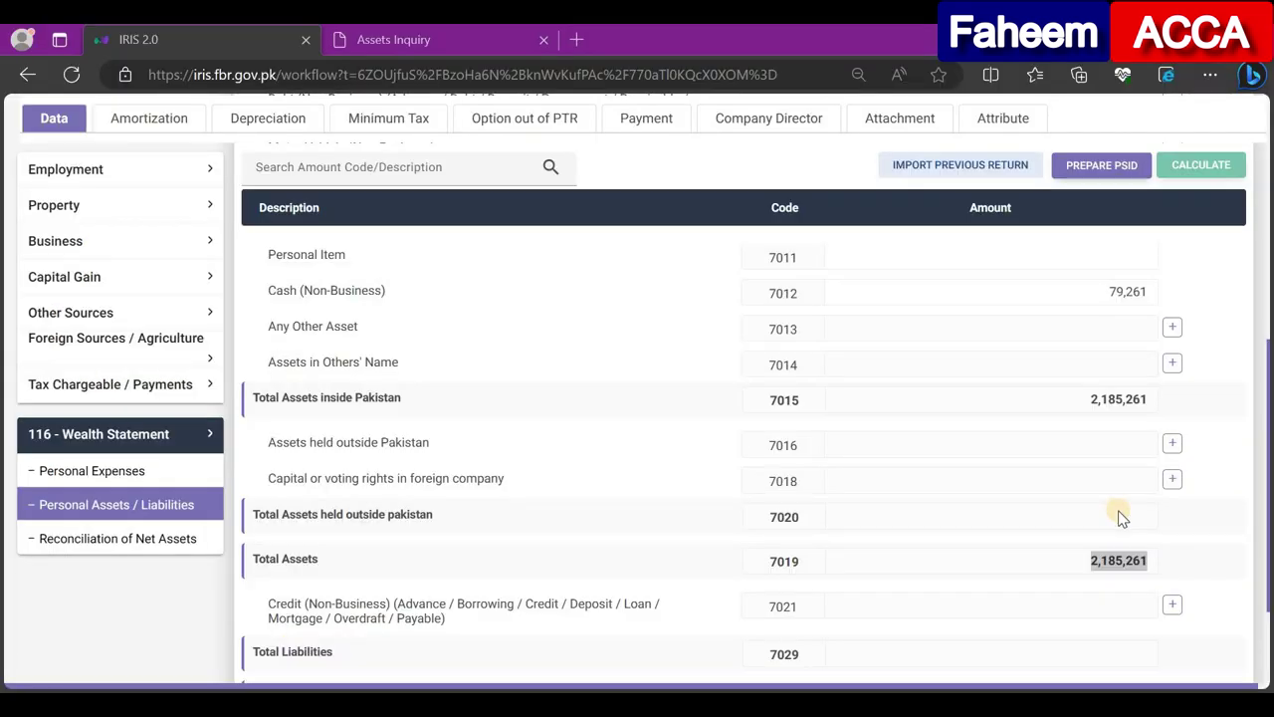
{"action": "scroll", "coordinate": [1115, 505], "scroll_direction": "down", "scroll_amount": 2}
{"action": "scroll", "coordinate": [1114, 504], "scroll_direction": "up", "scroll_amount": 2}
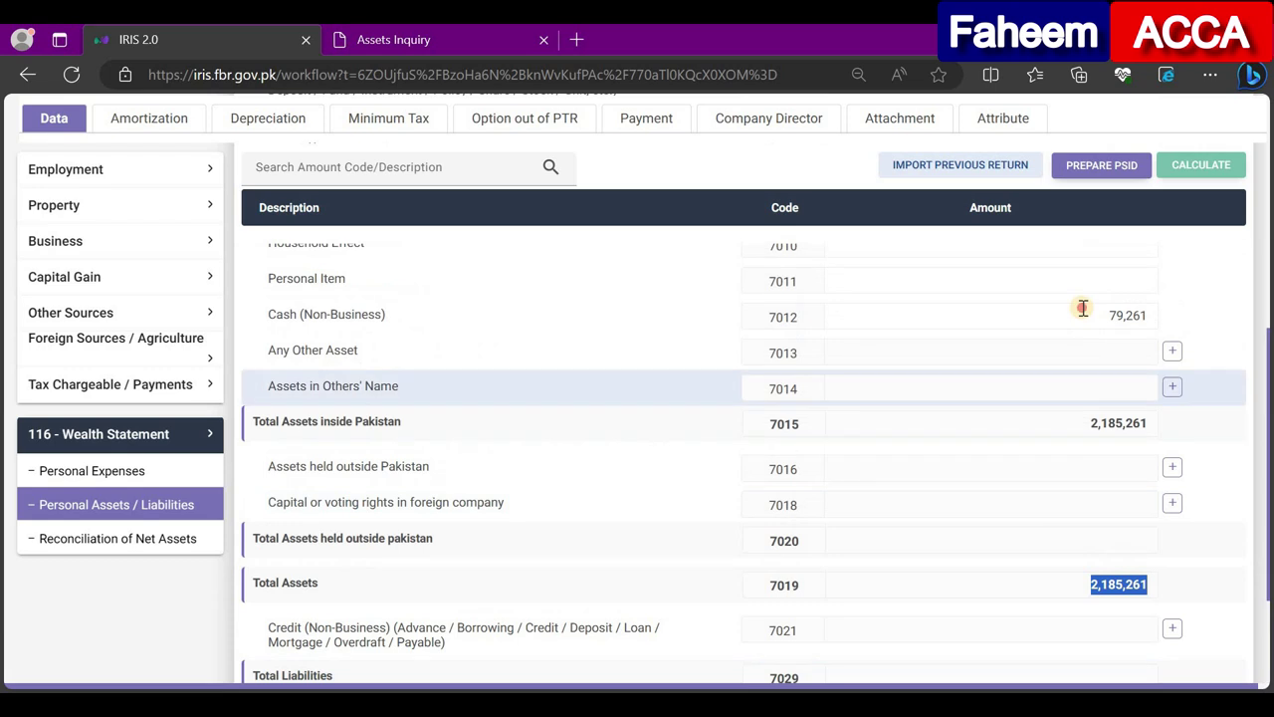
{"action": "left_click", "coordinate": [1144, 316]}
{"action": "type", "text": "609261"}
{"action": "left_click", "coordinate": [1204, 166]}
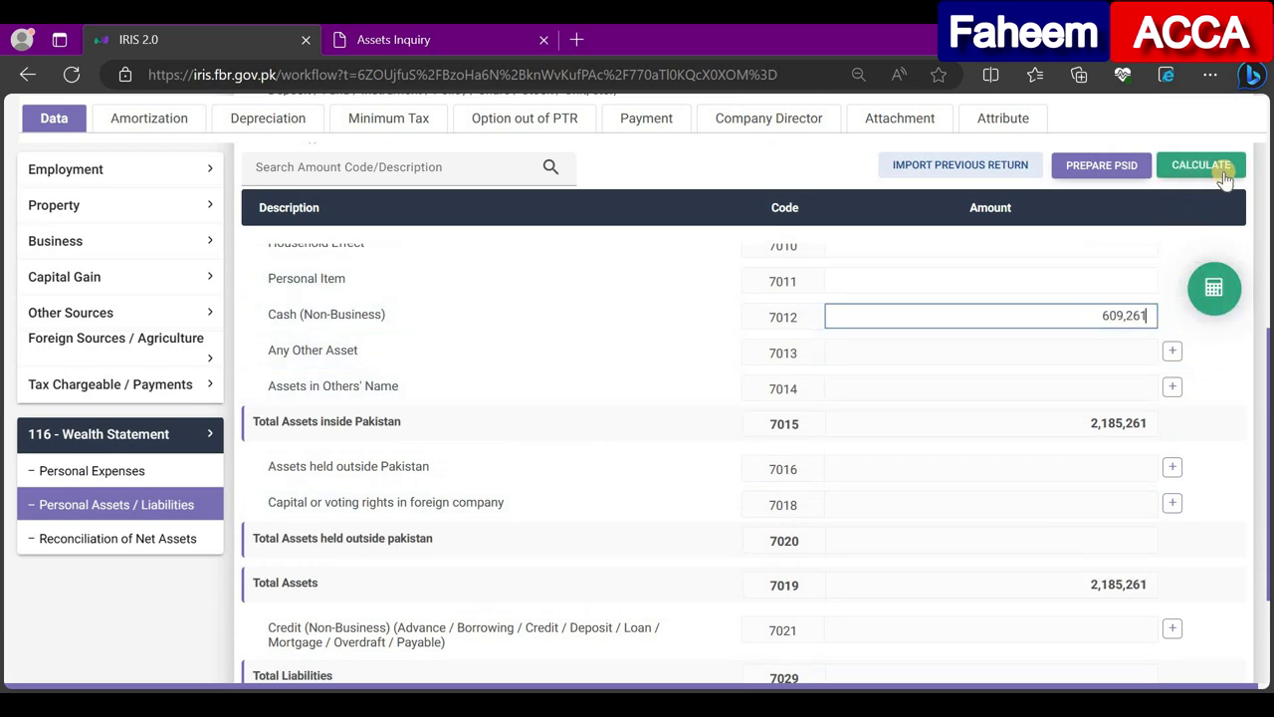
- In Reconciliation of Net Assets, enter the 1,080,000 salary income from Excel's WR sheet as income subject to Normal Tax and recalculate
{"action": "left_click", "coordinate": [172, 542]}
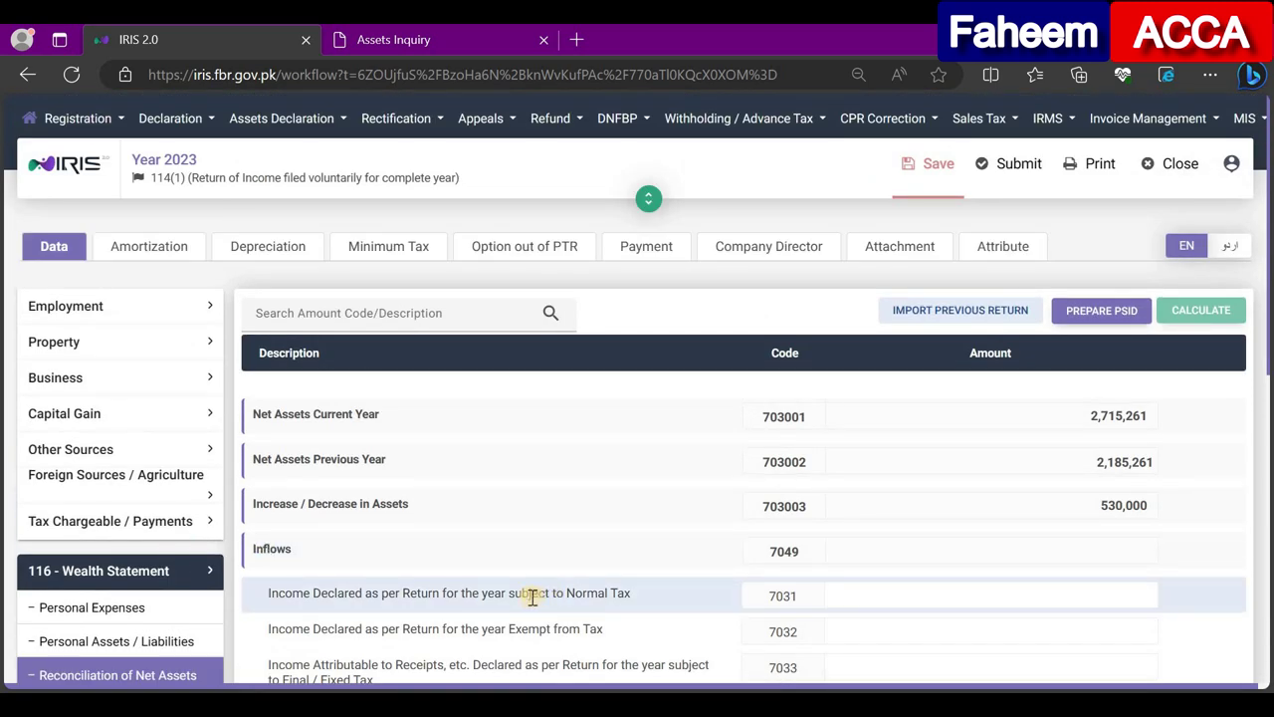
{"action": "left_click", "coordinate": [1049, 591]}
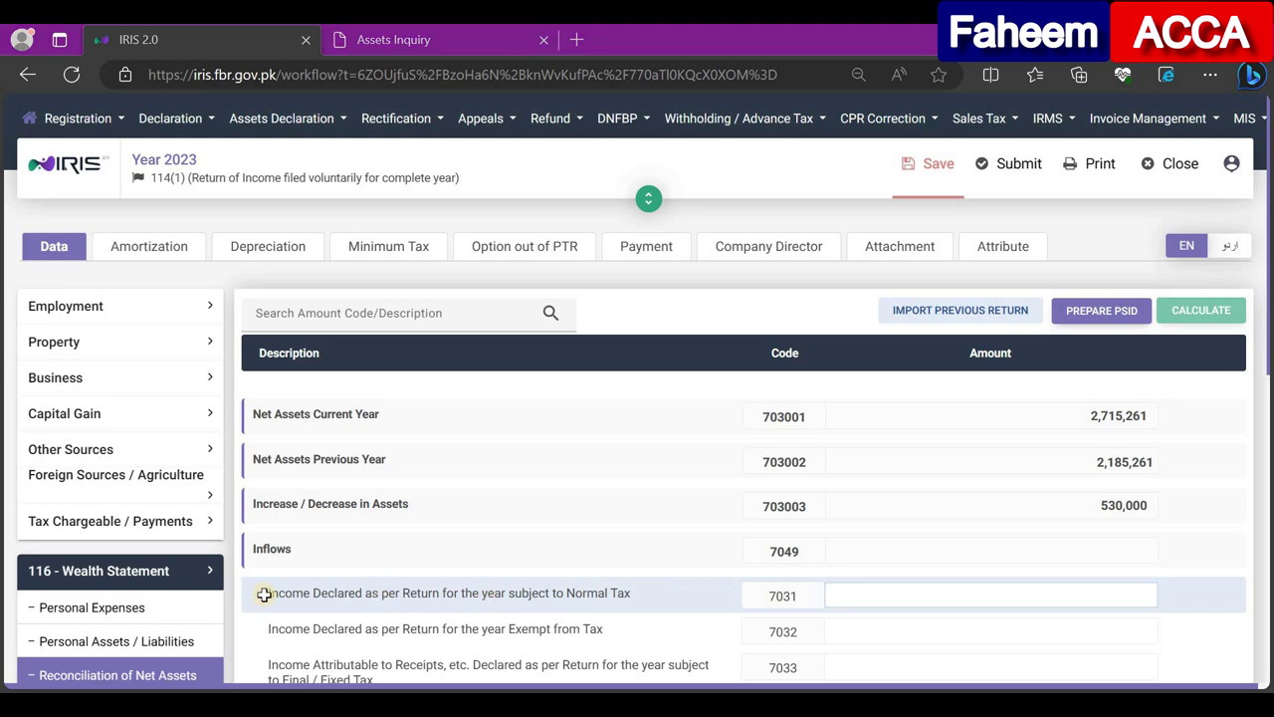
{"action": "key", "text": "alt+Tab"}
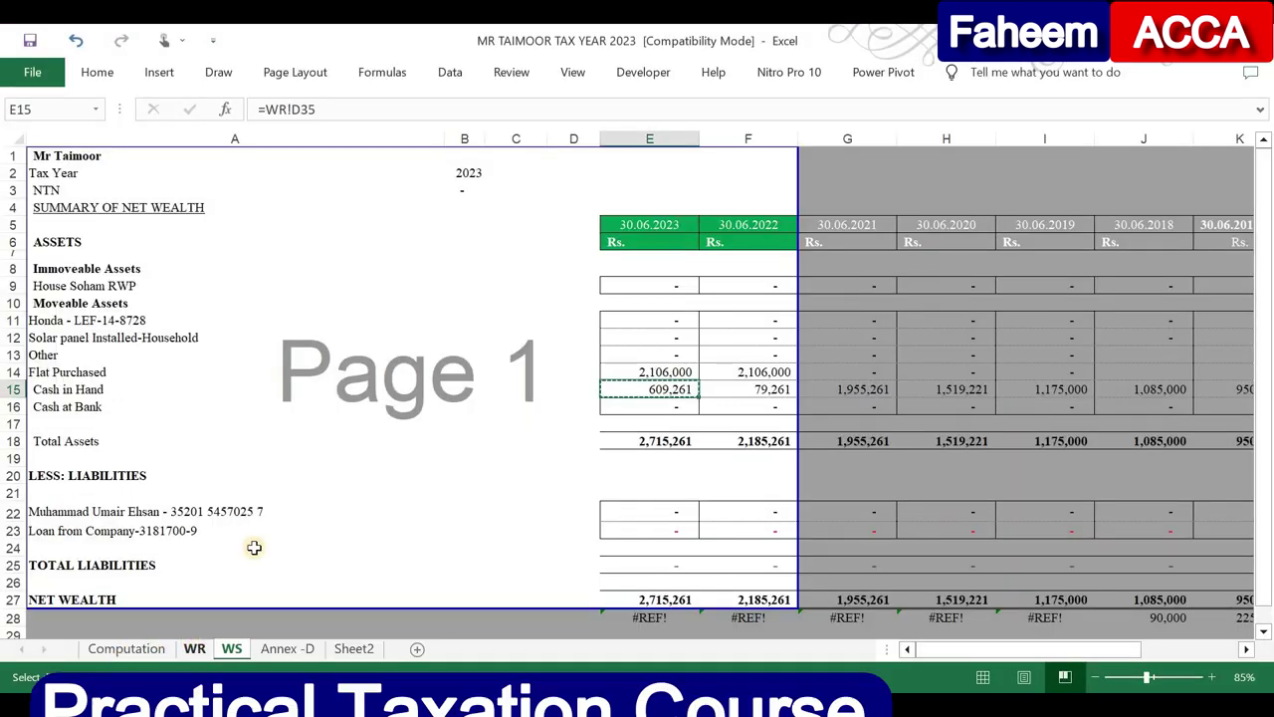
{"action": "key", "text": "ctrl+Page_Up"}
{"action": "key", "text": "ctrl+Page_Up"}
{"action": "key", "text": "ctrl+Page_Up"}
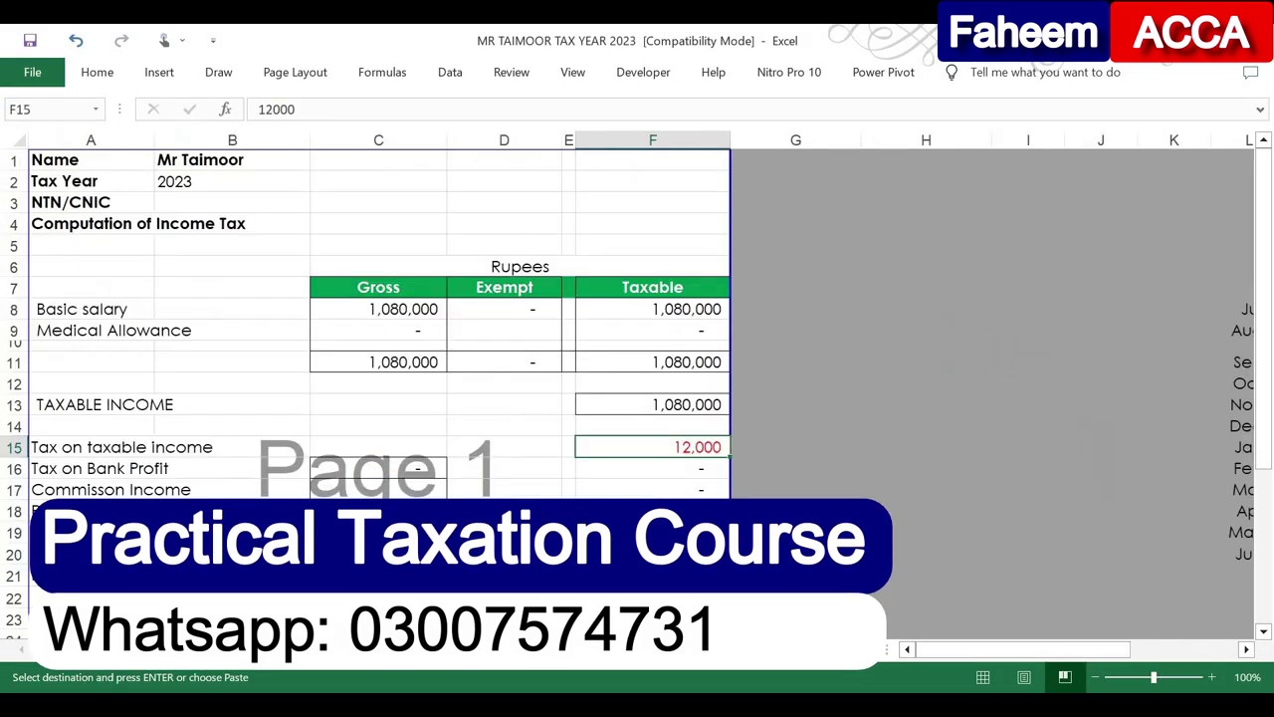
{"action": "key", "text": "ctrl+Page_Down"}
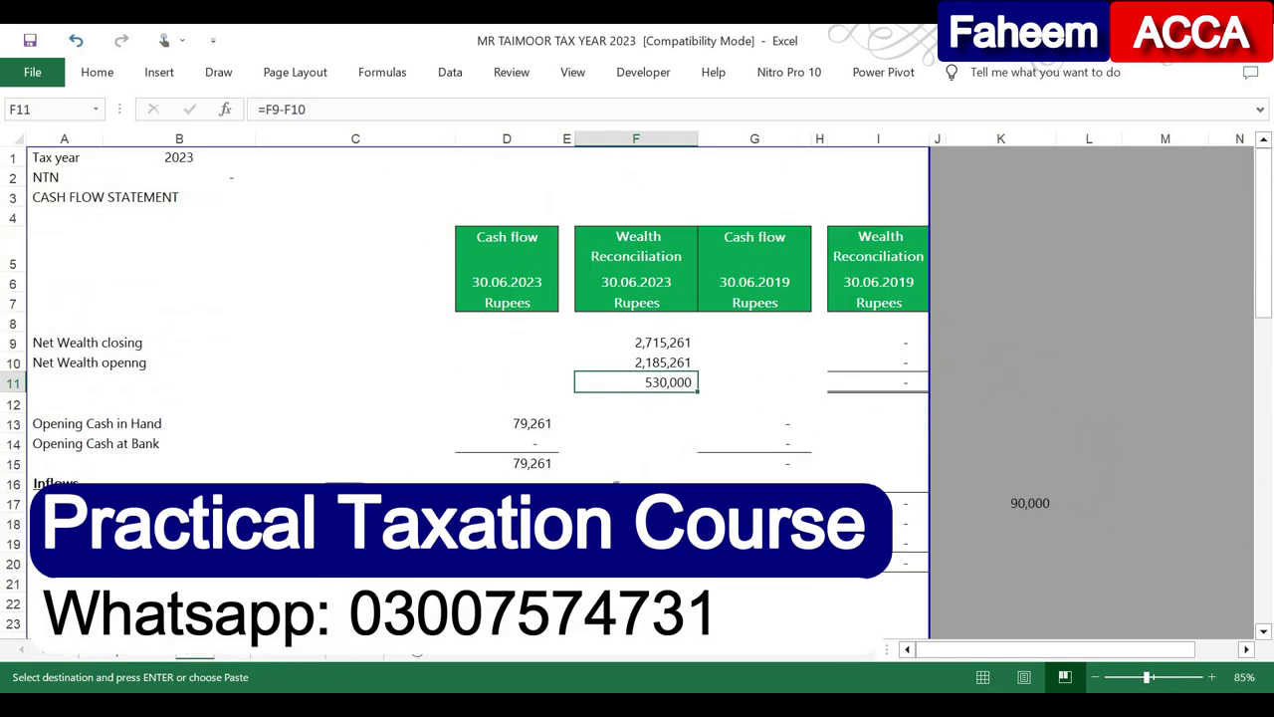
{"action": "left_click", "coordinate": [538, 502]}
{"action": "key", "text": "alt+Tab"}
{"action": "key", "text": "ctrl+v"}
{"action": "left_click", "coordinate": [1197, 314]}
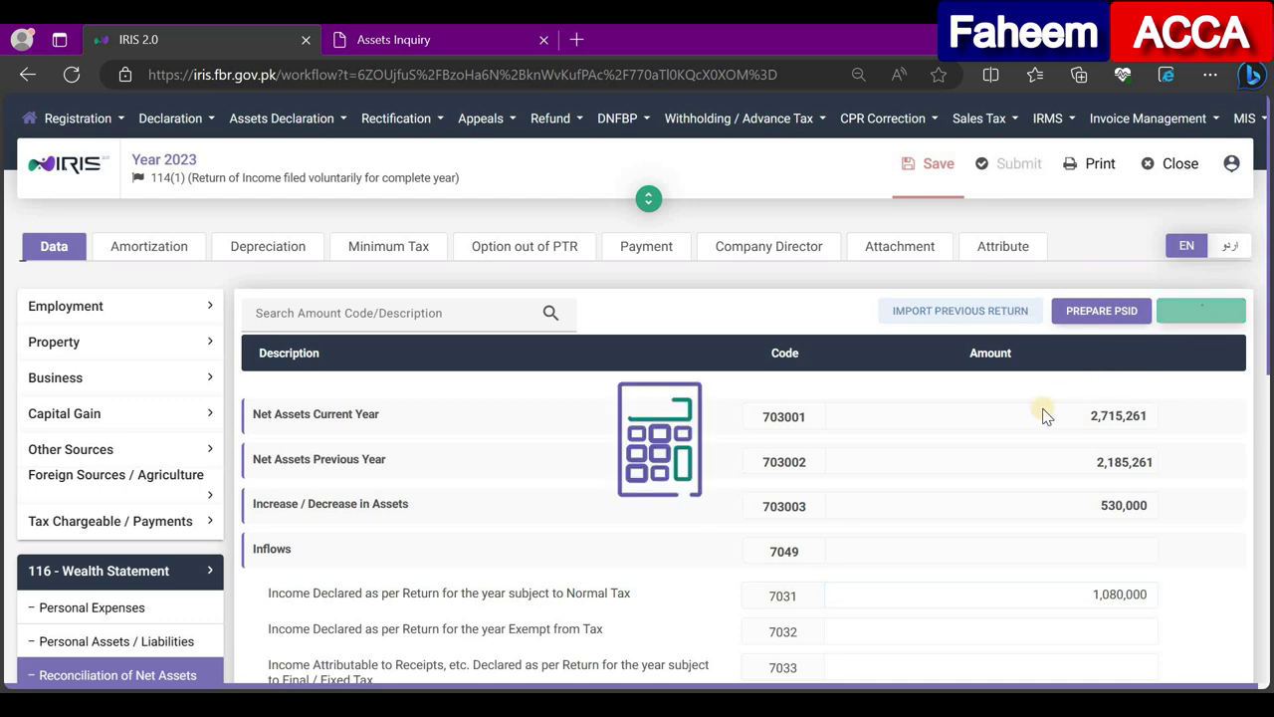
- Review the remaining lines of the net assets reconciliation alongside the WR, WS and Computation sheets in Excel
{"action": "scroll", "coordinate": [1043, 406], "scroll_direction": "down", "scroll_amount": 6}
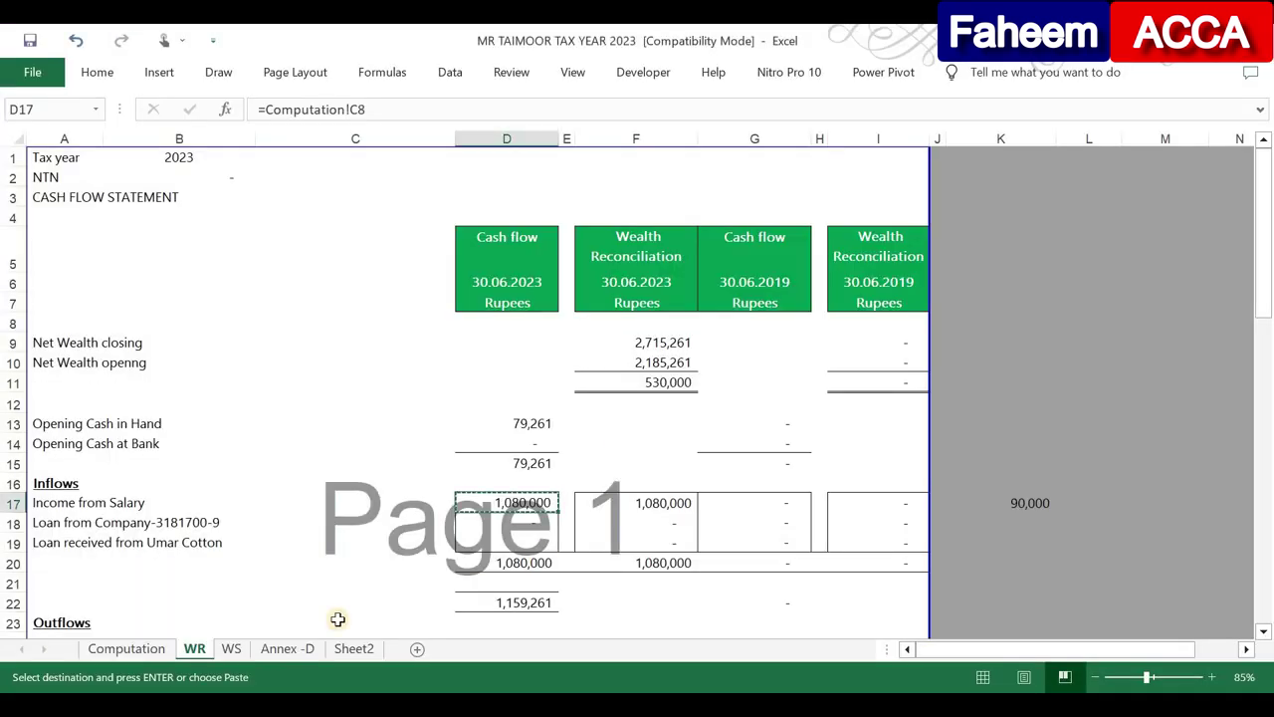
{"action": "key", "text": "alt+Tab"}
{"action": "left_click", "coordinate": [230, 648]}
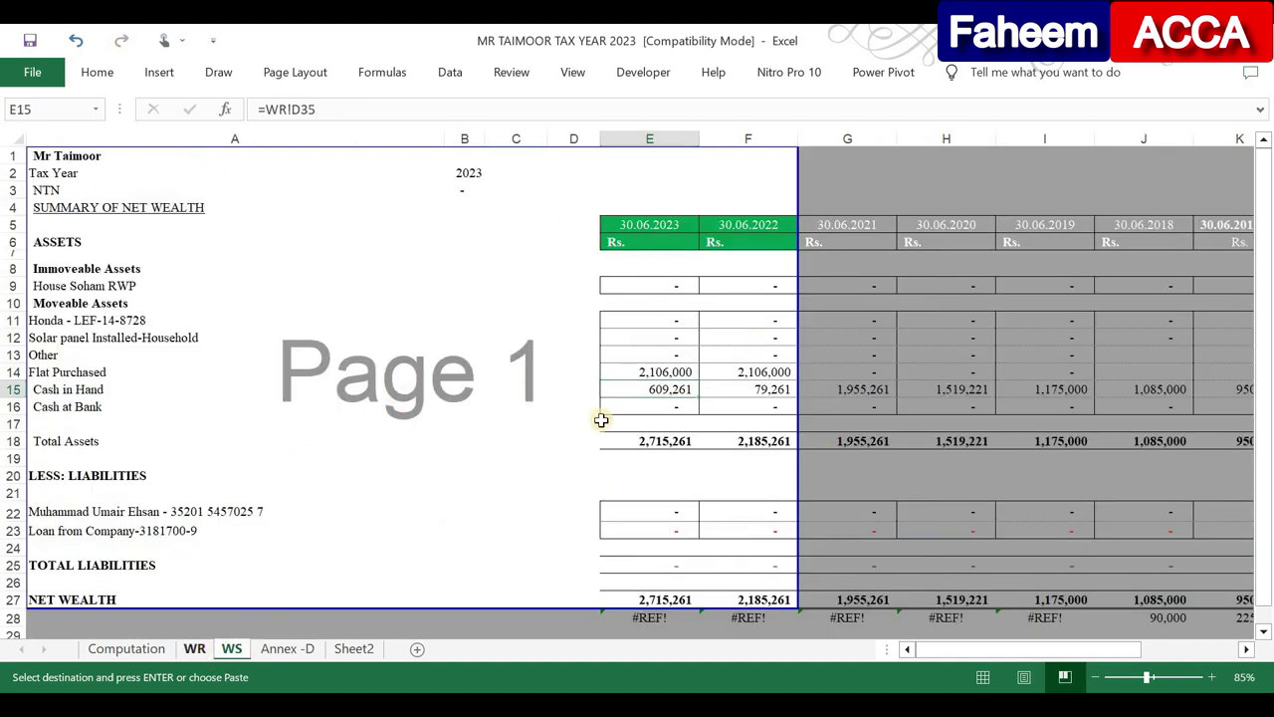
{"action": "key", "text": "ctrl+Page_Up"}
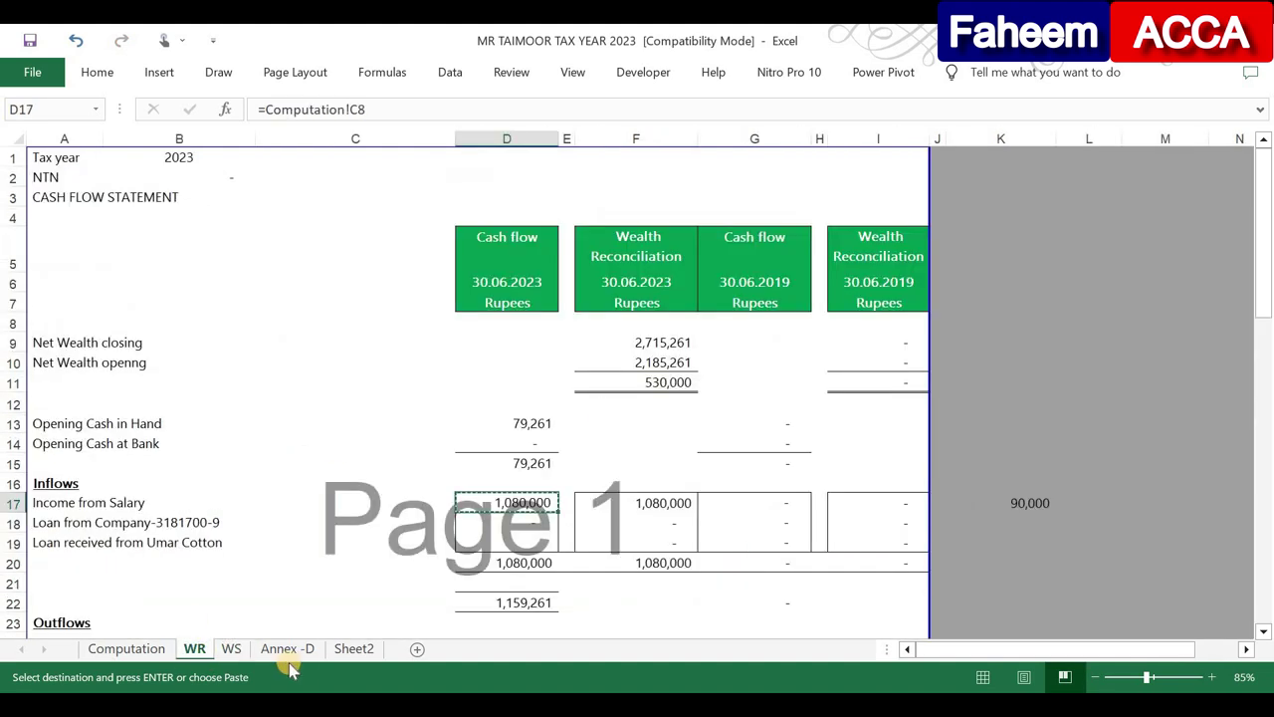
{"action": "left_click", "coordinate": [127, 651]}
{"action": "key", "text": "alt+Tab"}
{"action": "key", "text": "alt+Tab"}
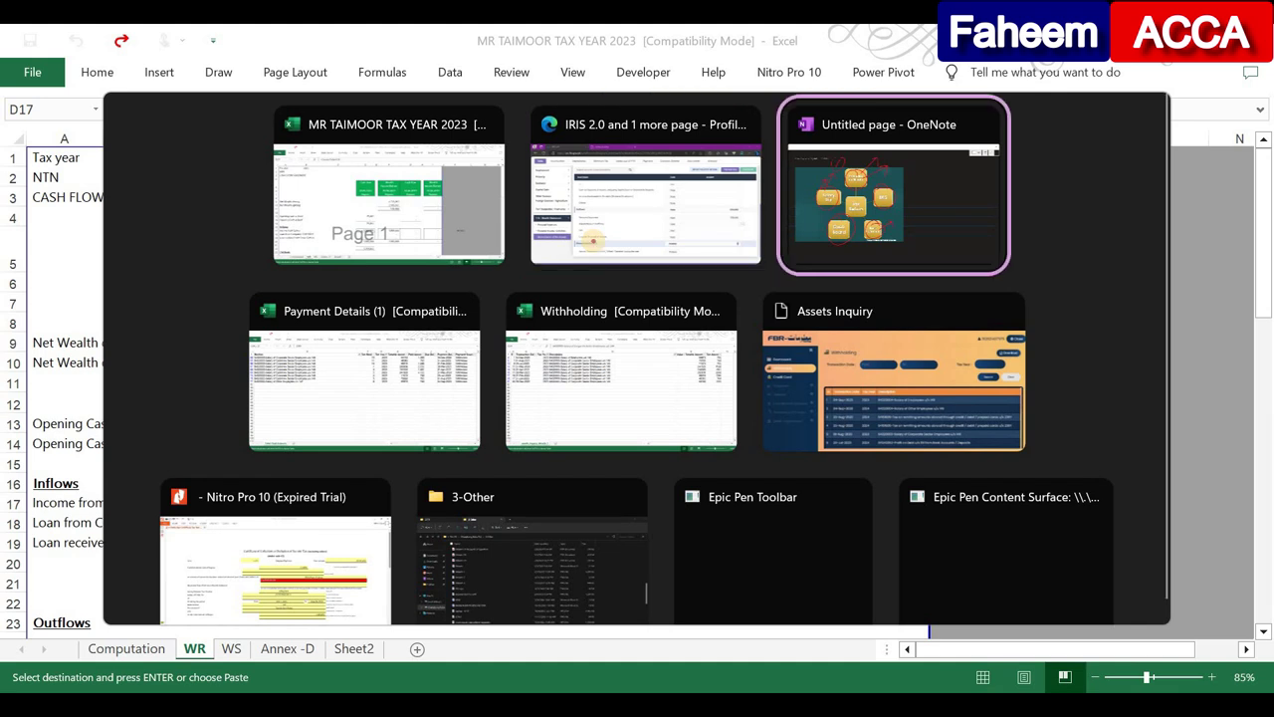